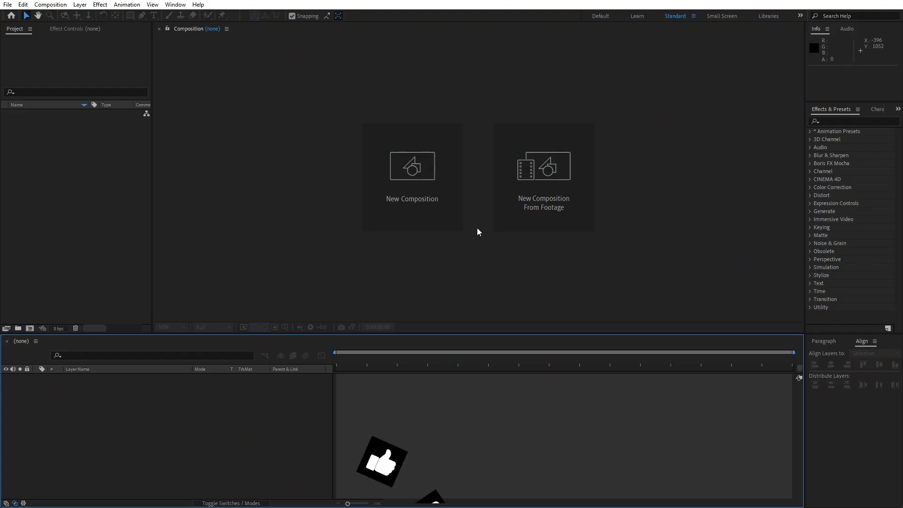
Create a 1920 x 1080 composition named Final at 30 fps with a 7-second duration.
{"action": "left_click", "coordinate": [27, 330]}
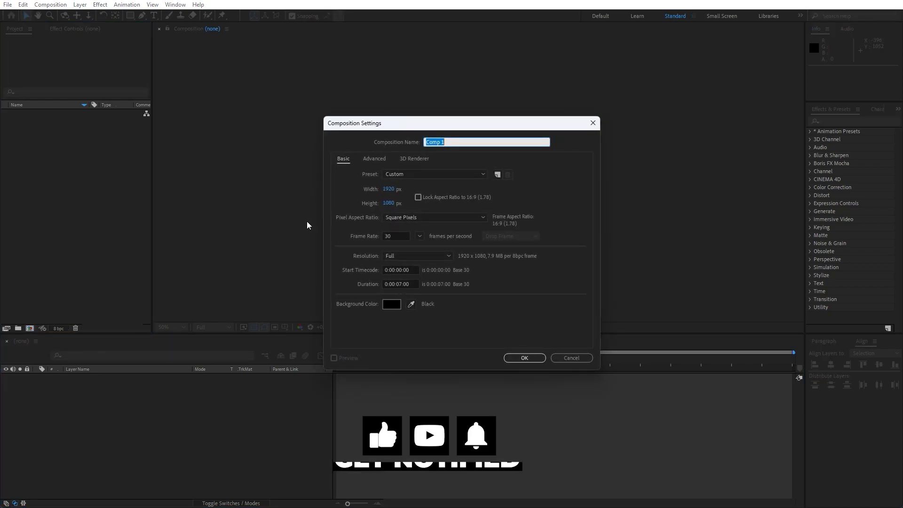
{"action": "type", "text": "Final"}
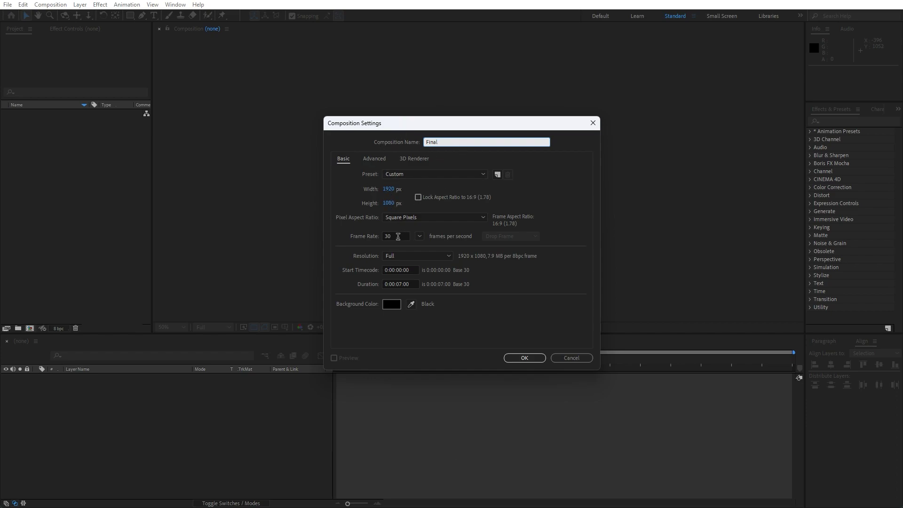
{"action": "left_click", "coordinate": [524, 358]}
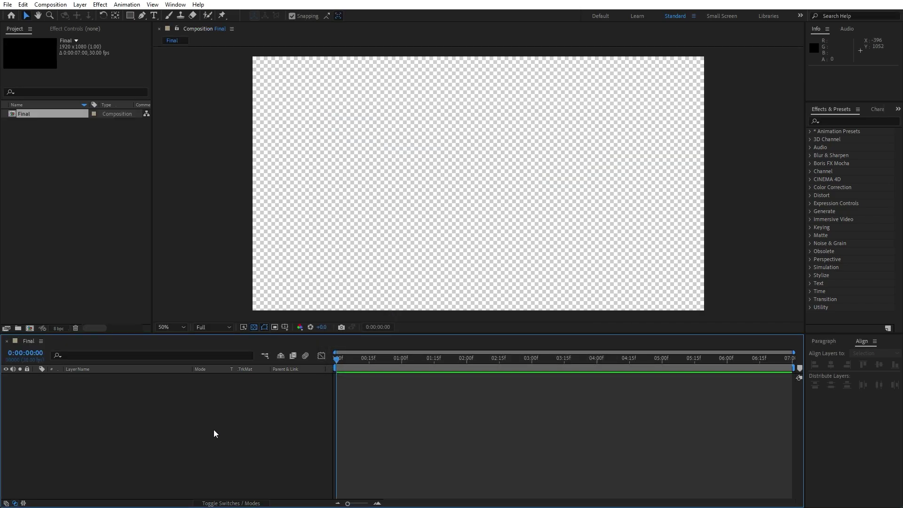
Add a white 1920 x 1080 solid layer named Background to the Final composition.
{"action": "right_click", "coordinate": [201, 421]}
{"action": "mouse_move", "coordinate": [238, 307]}
{"action": "left_click", "coordinate": [357, 331]}
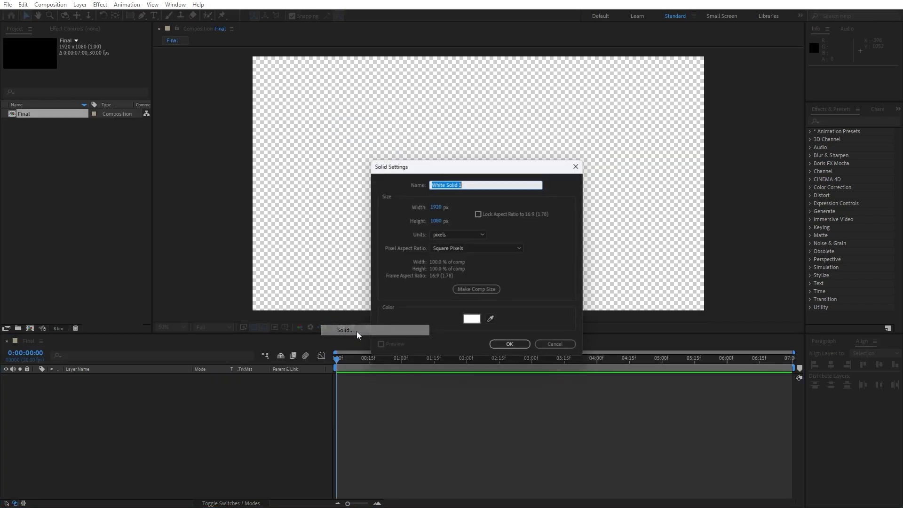
{"action": "type", "text": "Backgro"}
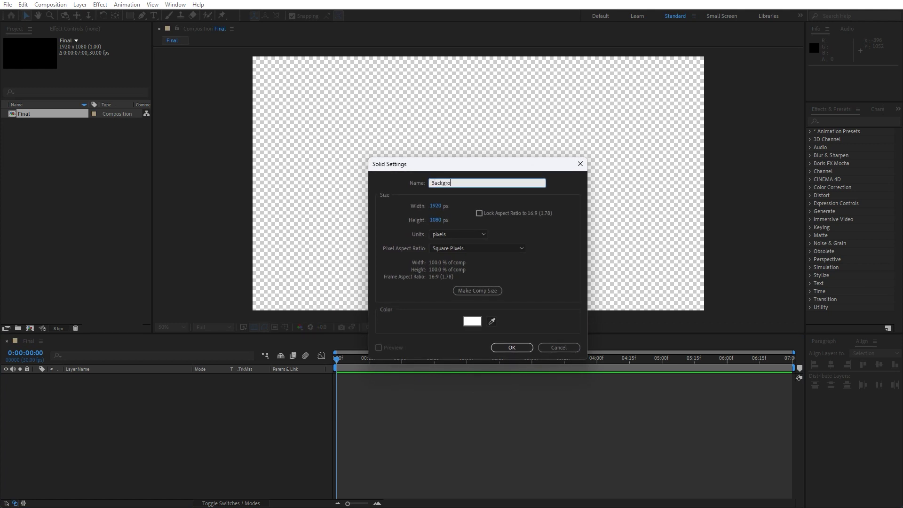
{"action": "type", "text": "und"}
{"action": "left_click", "coordinate": [513, 347]}
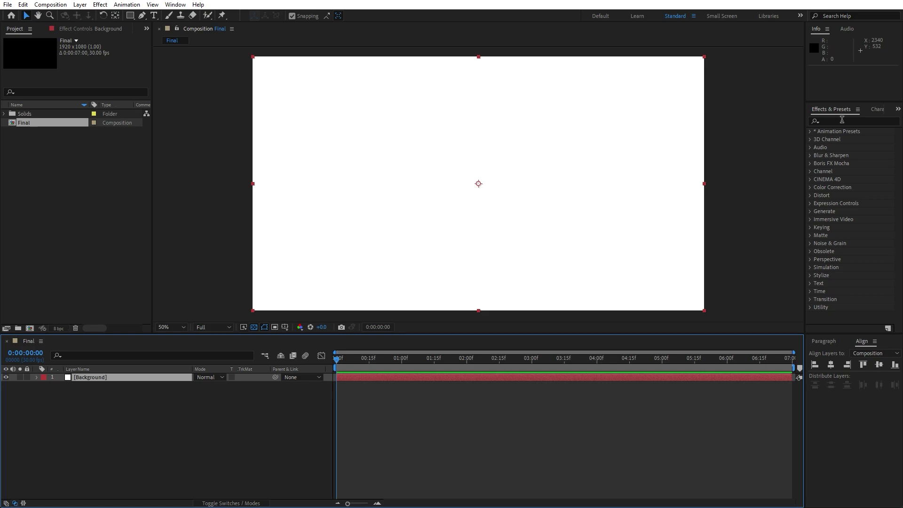
Find the Fractal Noise effect and apply it to the Background layer.
{"action": "left_click", "coordinate": [176, 5]}
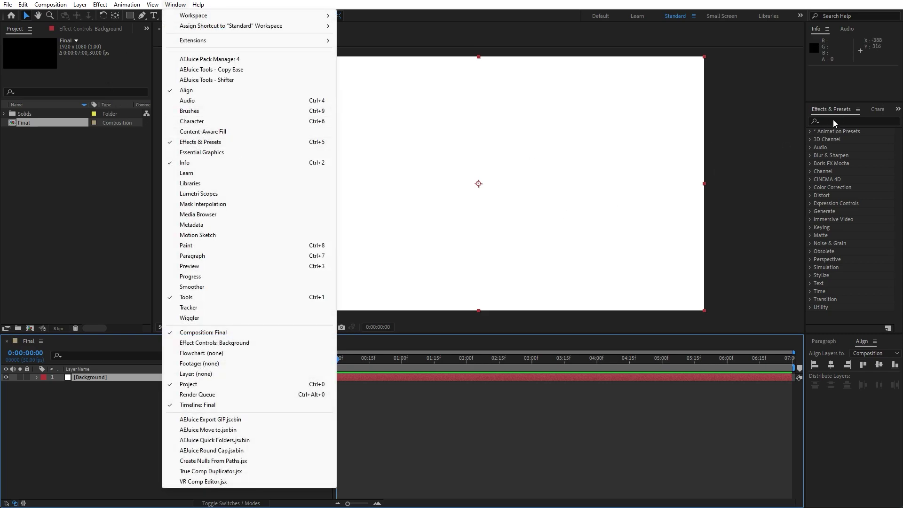
{"action": "left_click", "coordinate": [185, 142]}
{"action": "type", "text": "fract"}
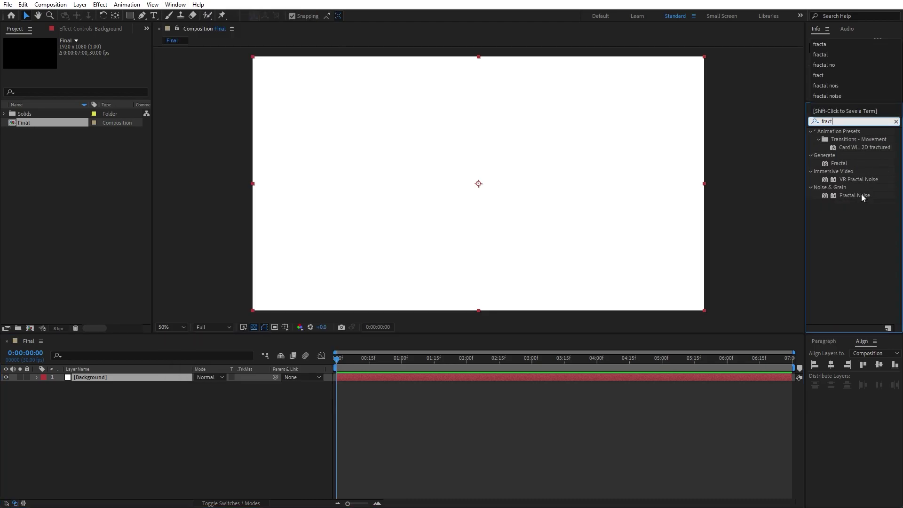
{"action": "left_click_drag", "start_coordinate": [855, 195], "coordinate": [117, 379]}
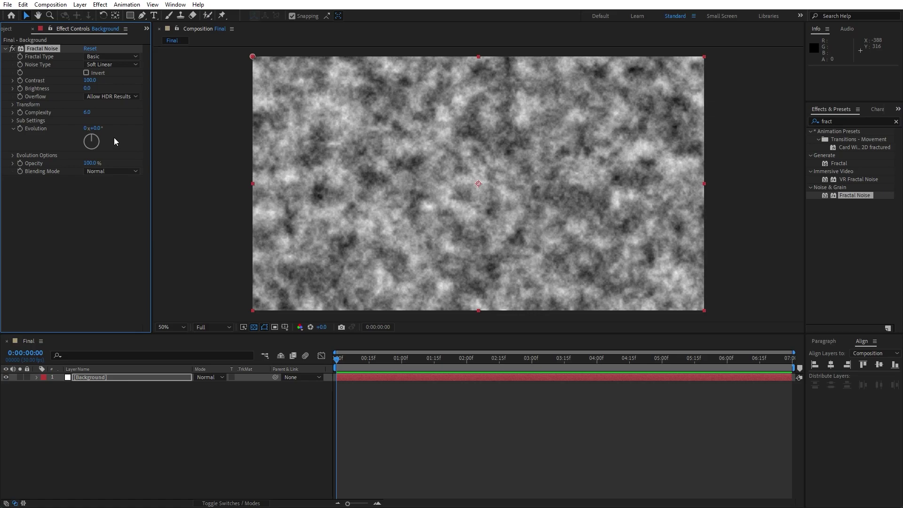
Set the Background layer's Fractal Noise contrast to 105, brightness to 35 and complexity to 5.5.
{"action": "left_click", "coordinate": [91, 80]}
{"action": "type", "text": "105"}
{"action": "key", "text": "Tab"}
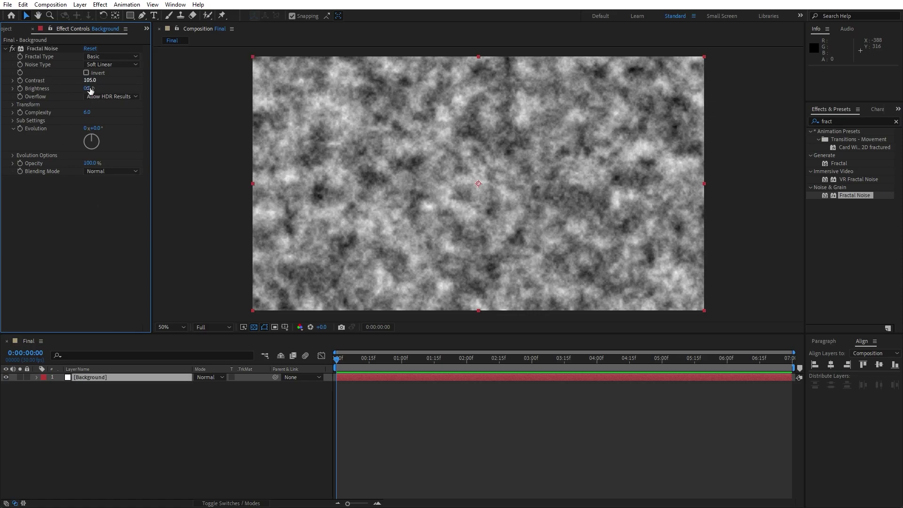
{"action": "type", "text": "35"}
{"action": "key", "text": "Return"}
{"action": "left_click", "coordinate": [87, 113]}
{"action": "type", "text": "5.5"}
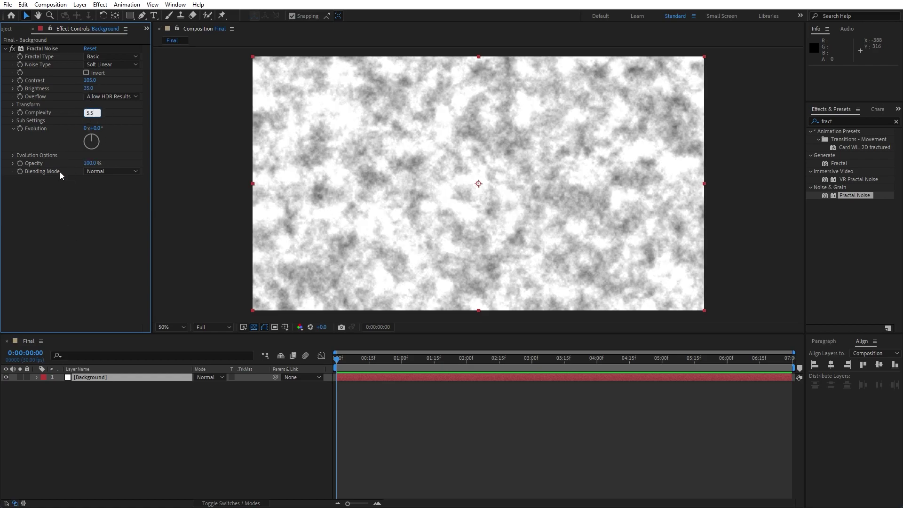
{"action": "key", "text": "Return"}
Set the Fractal Noise transform scale to 200 on the Background layer and collapse the effect's settings.
{"action": "left_click", "coordinate": [13, 106]}
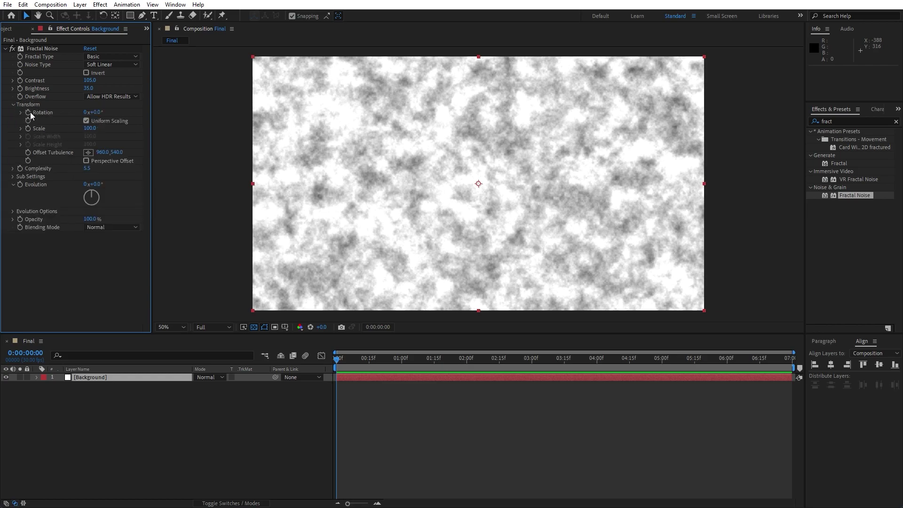
{"action": "left_click", "coordinate": [89, 129]}
{"action": "type", "text": "22"}
{"action": "type", "text": "00"}
{"action": "key", "text": "Return"}
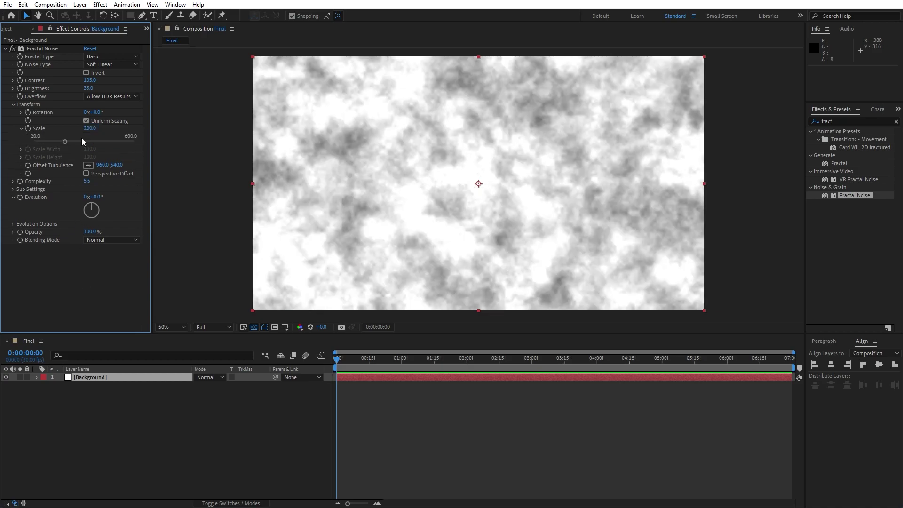
{"action": "left_click", "coordinate": [6, 49]}
{"action": "left_click", "coordinate": [13, 49]}
{"action": "left_click", "coordinate": [13, 49]}
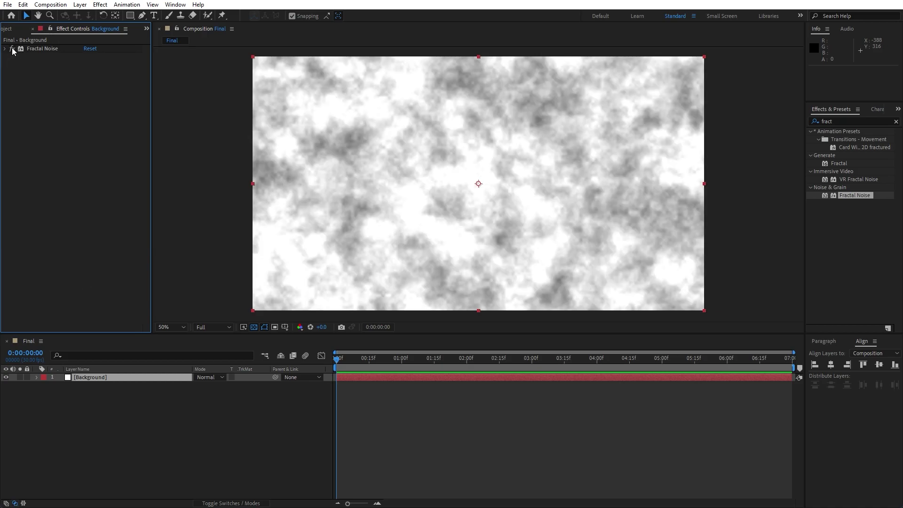
Find the Emboss effect and apply it to the Background layer.
{"action": "left_click", "coordinate": [852, 121]}
{"action": "type", "text": "emboss"}
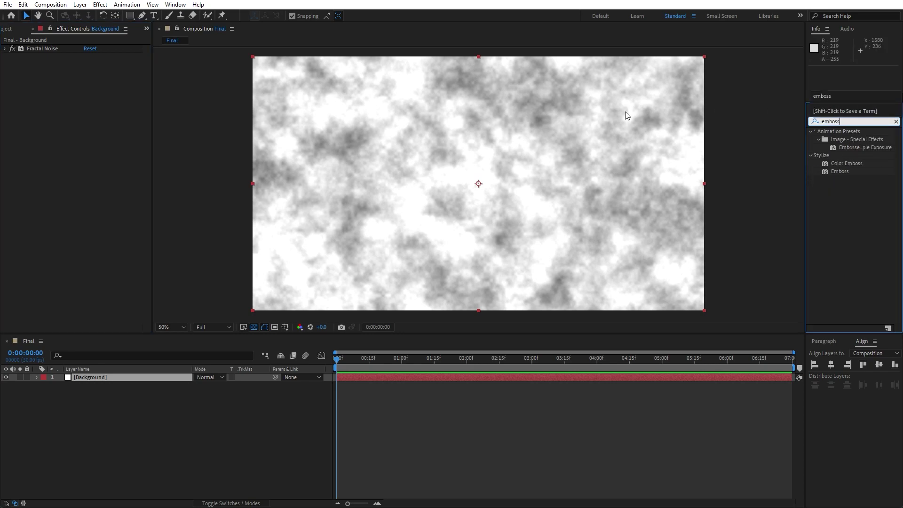
{"action": "left_click_drag", "start_coordinate": [818, 171], "coordinate": [94, 376]}
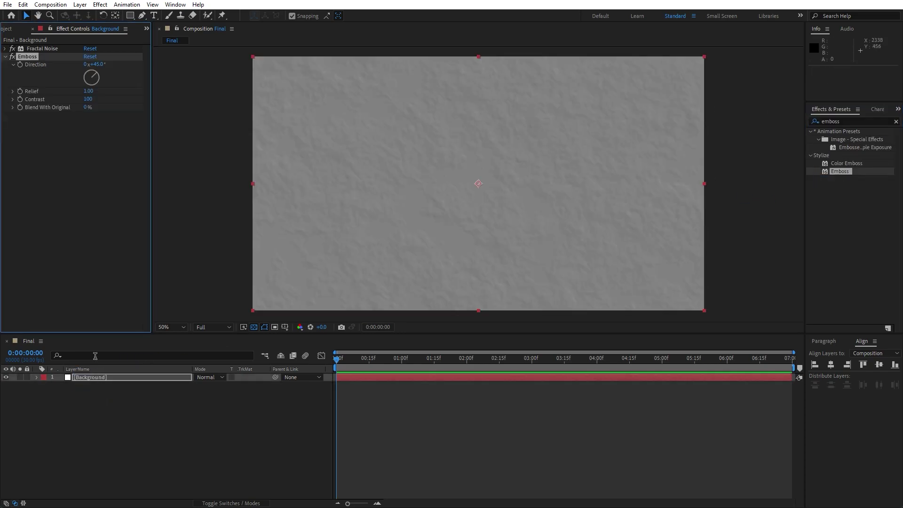
Set the Emboss direction to 90° and its relief to 5.
{"action": "left_click", "coordinate": [99, 65]}
{"action": "type", "text": "90"}
{"action": "left_click", "coordinate": [72, 173]}
{"action": "left_click", "coordinate": [88, 91]}
{"action": "type", "text": "5"}
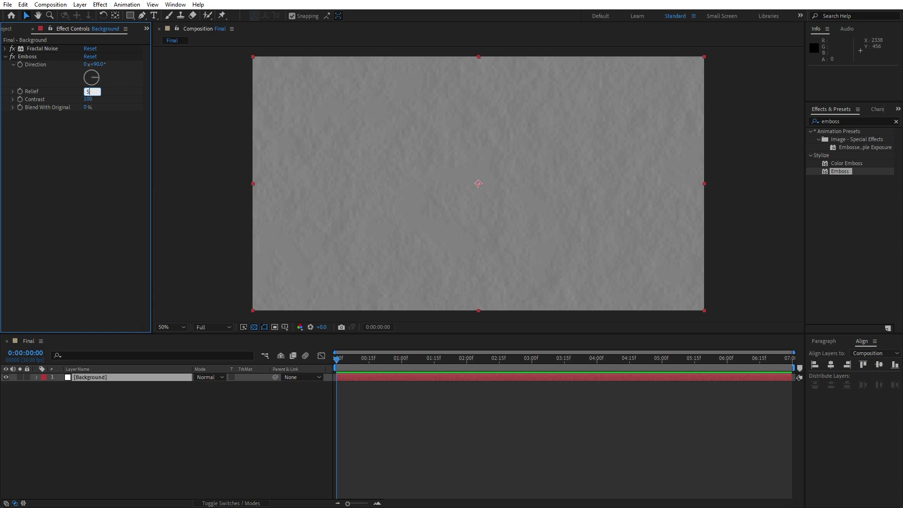
{"action": "left_click", "coordinate": [64, 239]}
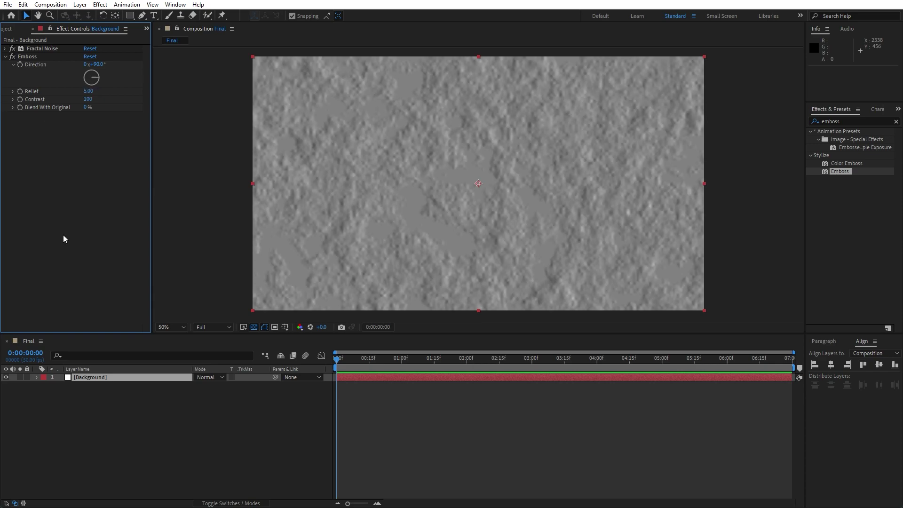
Find the Tritone effect and apply it to the Background layer.
{"action": "left_click", "coordinate": [854, 121]}
{"action": "type", "text": "trito"}
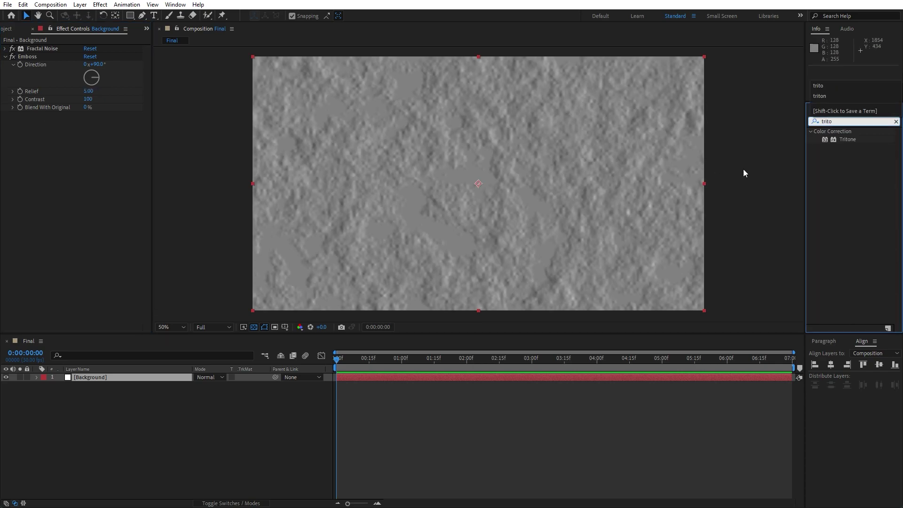
{"action": "left_click_drag", "start_coordinate": [848, 142], "coordinate": [79, 377]}
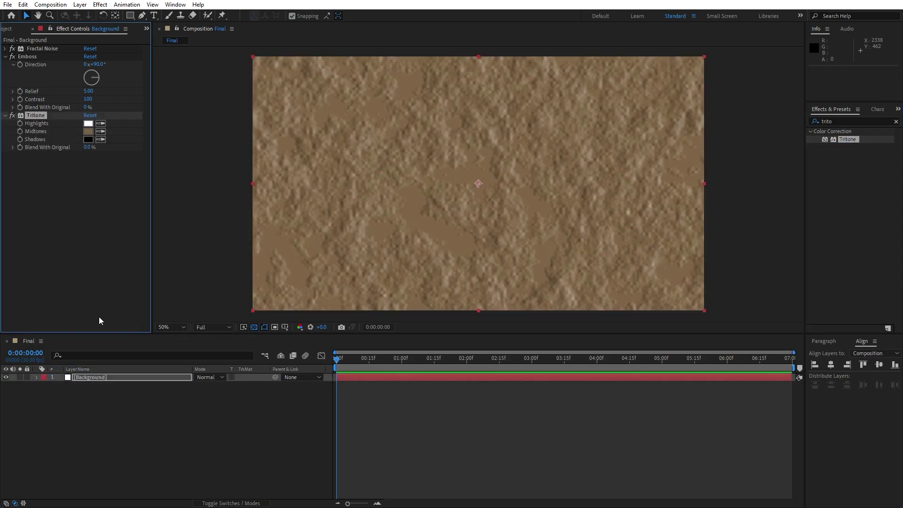
Set the Tritone highlights to bright cyan and the midtones to dark blue 001194, and collapse the Emboss and Tritone settings.
{"action": "left_click", "coordinate": [87, 124]}
{"action": "left_click_drag", "start_coordinate": [647, 345], "coordinate": [634, 287]}
{"action": "left_click", "coordinate": [721, 288]}
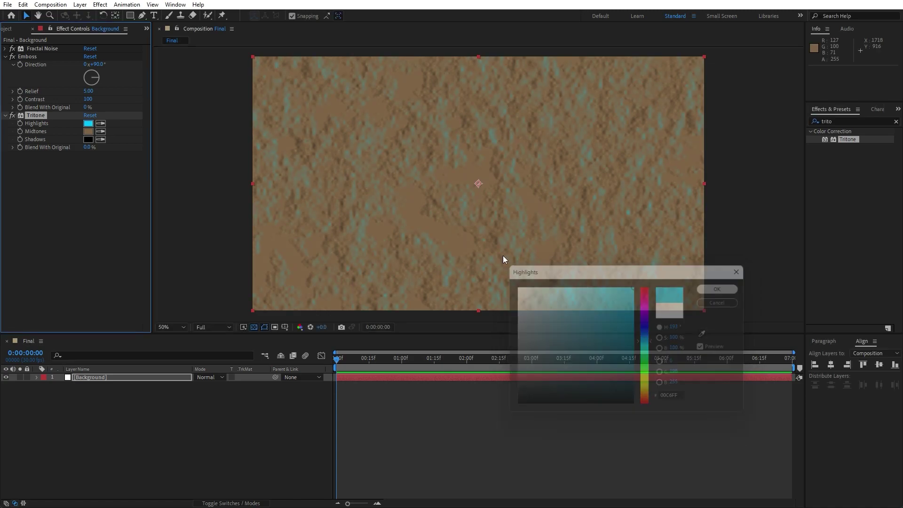
{"action": "left_click", "coordinate": [88, 131]}
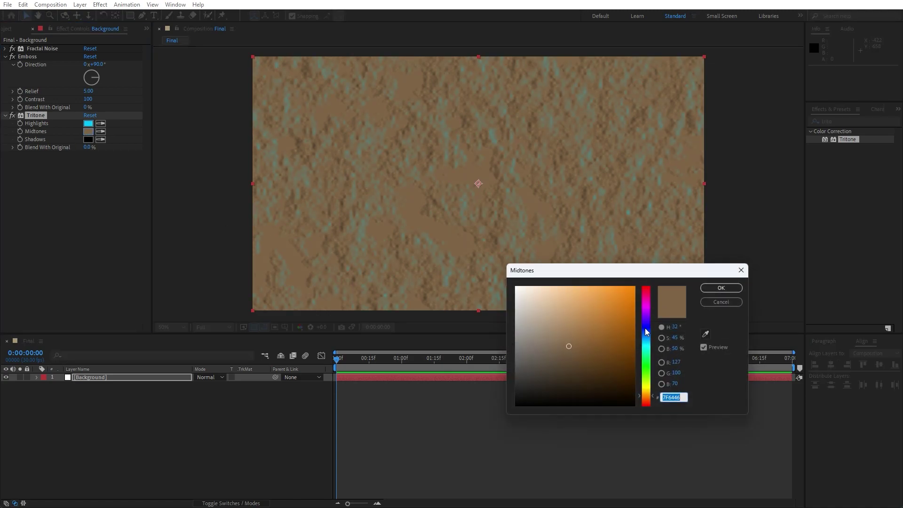
{"action": "mouse_move", "coordinate": [646, 332]}
{"action": "left_mouse_down"}
{"action": "mouse_move", "coordinate": [637, 352]}
{"action": "mouse_move", "coordinate": [637, 337]}
{"action": "left_mouse_up"}
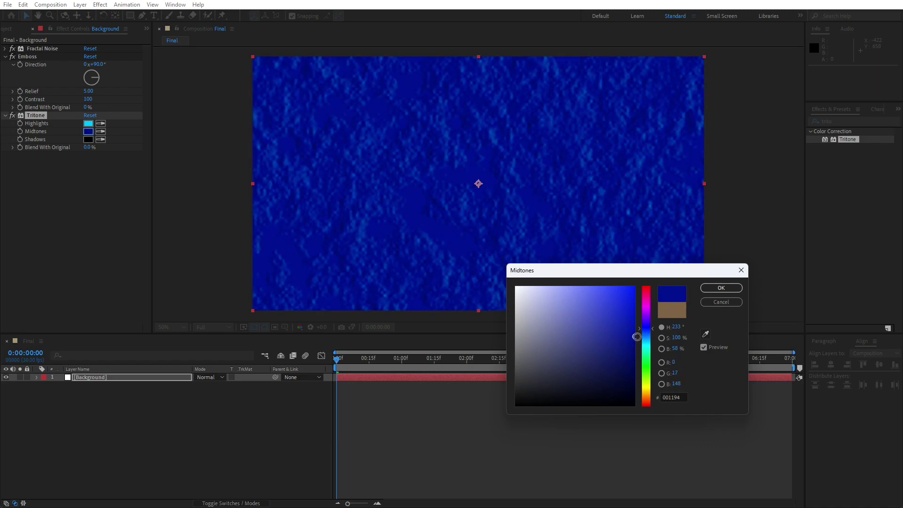
{"action": "left_click", "coordinate": [731, 289]}
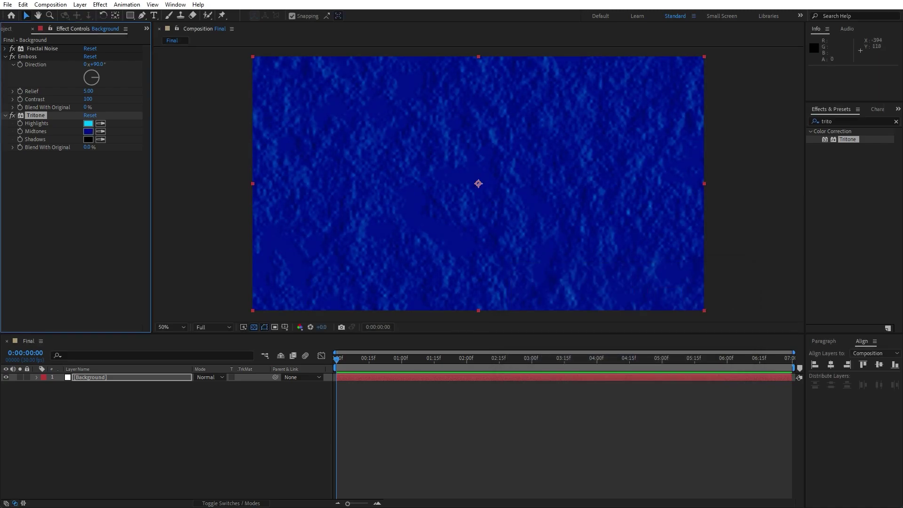
{"action": "left_click", "coordinate": [5, 56]}
{"action": "left_click", "coordinate": [5, 64]}
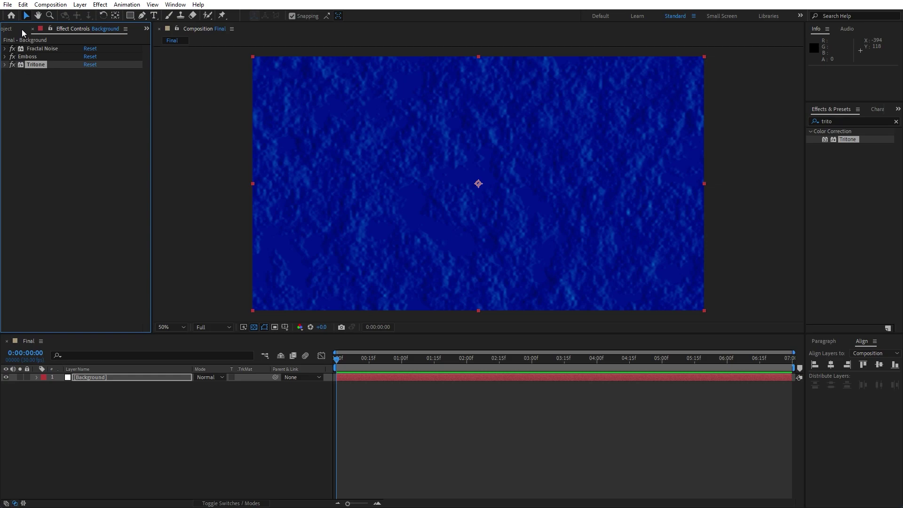
Duplicate the Background layer in the Final composition.
{"action": "left_click", "coordinate": [32, 28]}
{"action": "left_click", "coordinate": [116, 378]}
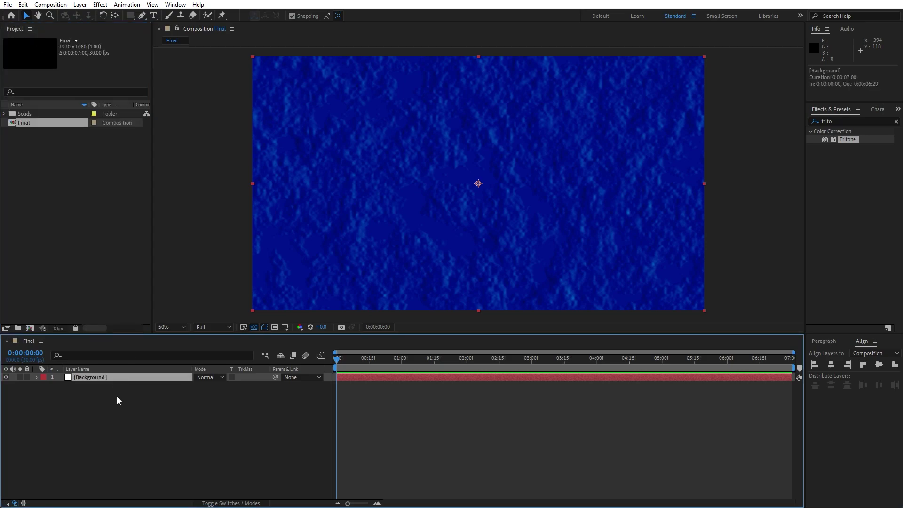
{"action": "left_click", "coordinate": [24, 6]}
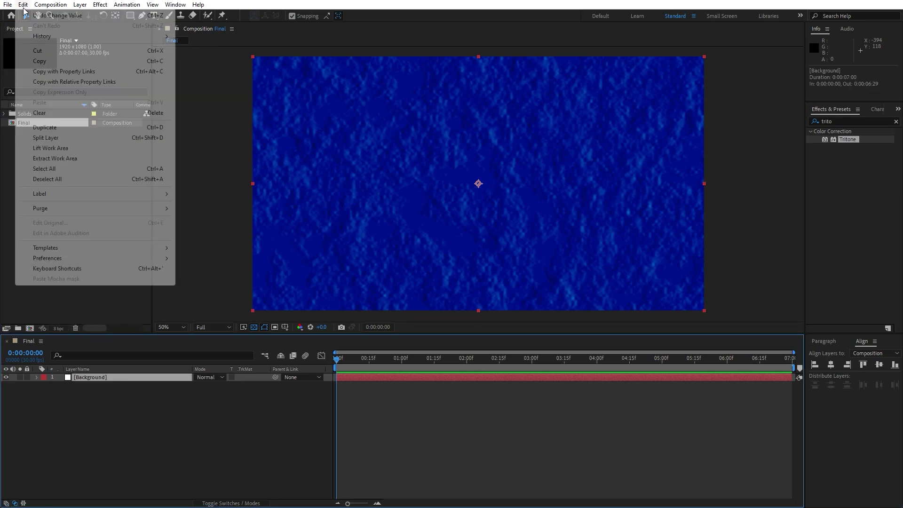
{"action": "left_click", "coordinate": [85, 130]}
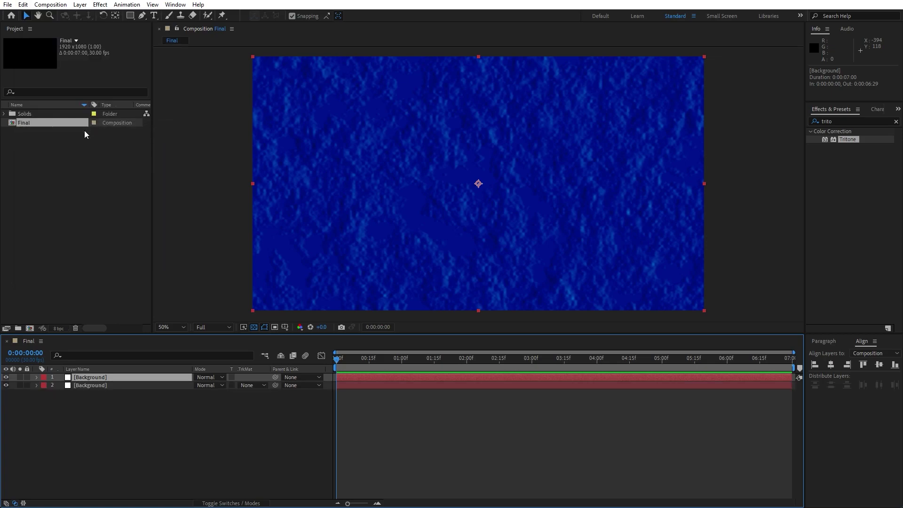
Remove the Emboss effect from the upper Background layer.
{"action": "key", "text": "F3"}
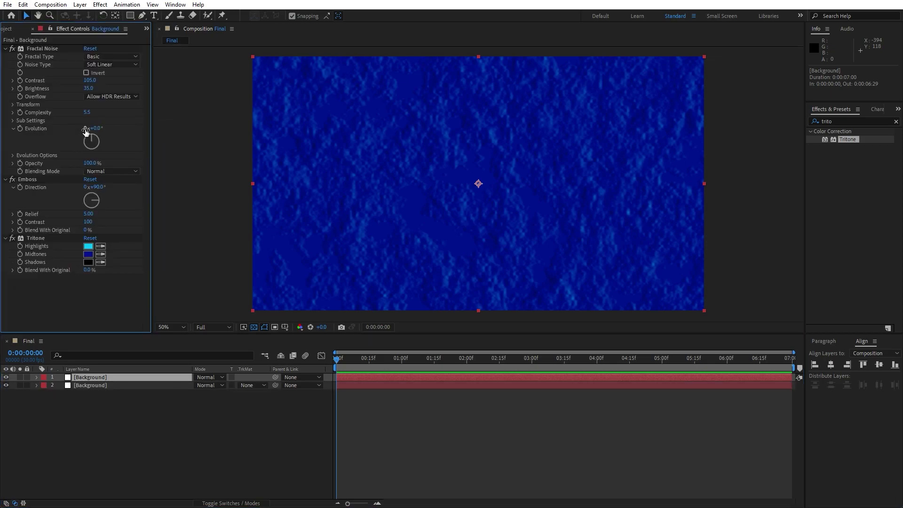
{"action": "left_click", "coordinate": [35, 180]}
{"action": "key", "text": "Delete"}
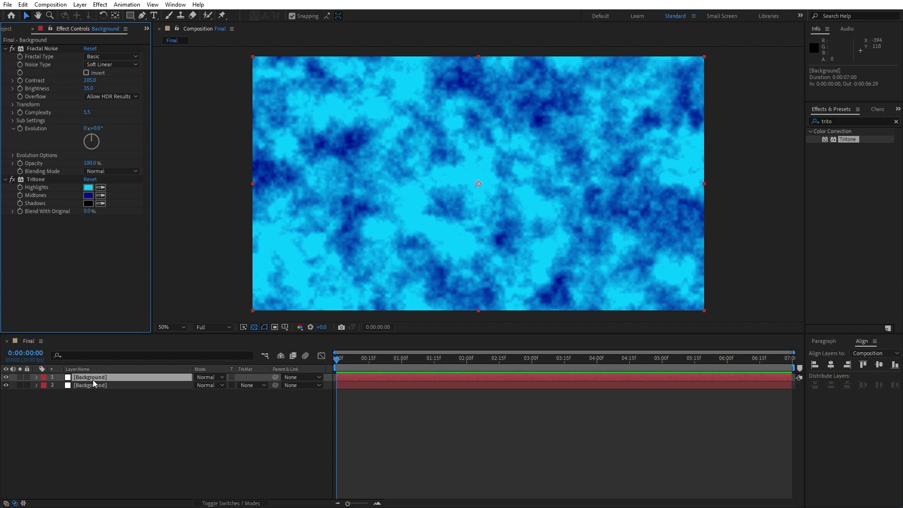
On the upper Background layer, set the Fractal Noise contrast to 950, brightness to -100 and complexity to 2.
{"action": "left_click", "coordinate": [89, 80]}
{"action": "type", "text": "950"}
{"action": "key", "text": "Tab"}
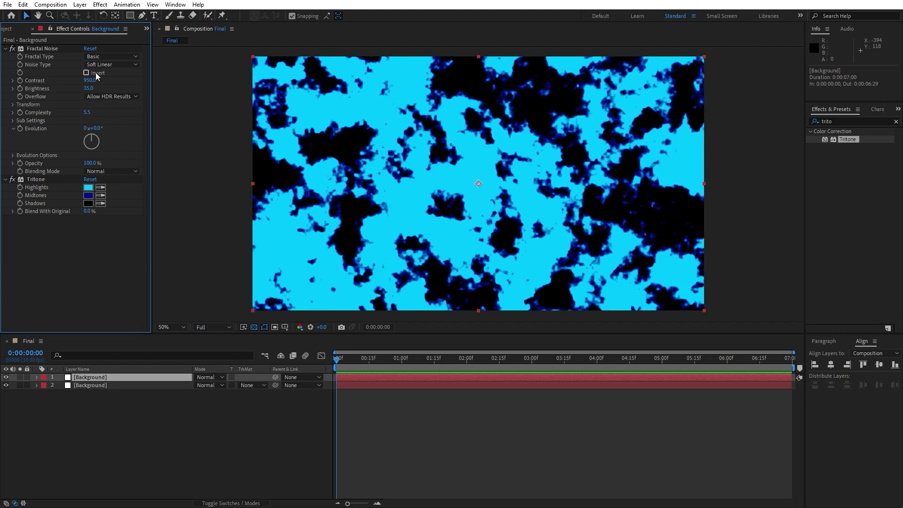
{"action": "type", "text": "-100"}
{"action": "key", "text": "Return"}
{"action": "left_click", "coordinate": [88, 113]}
{"action": "type", "text": "2"}
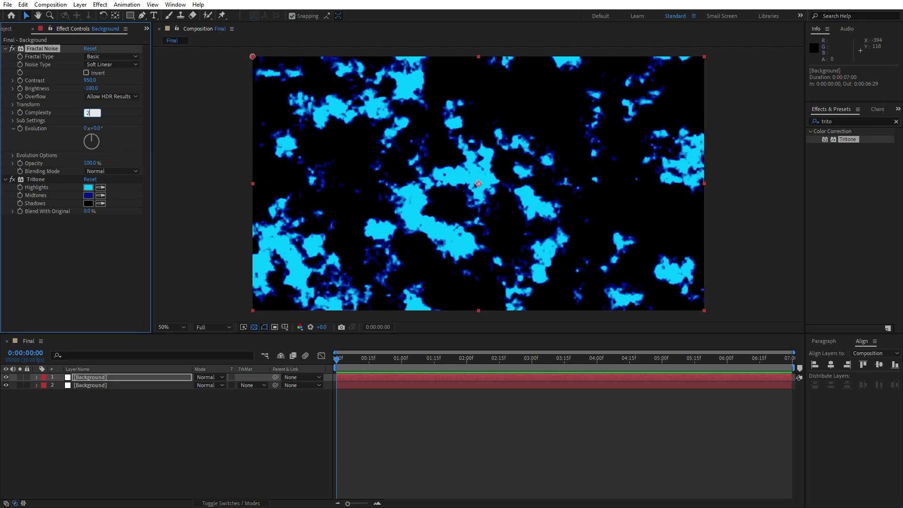
{"action": "key", "text": "Return"}
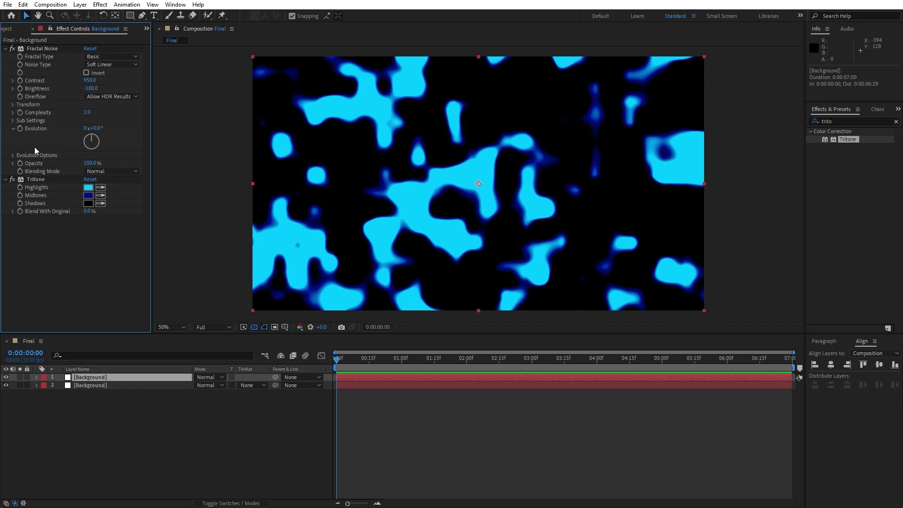
Set the upper Background layer's Fractal Noise transform scale to 40.
{"action": "left_click", "coordinate": [13, 103]}
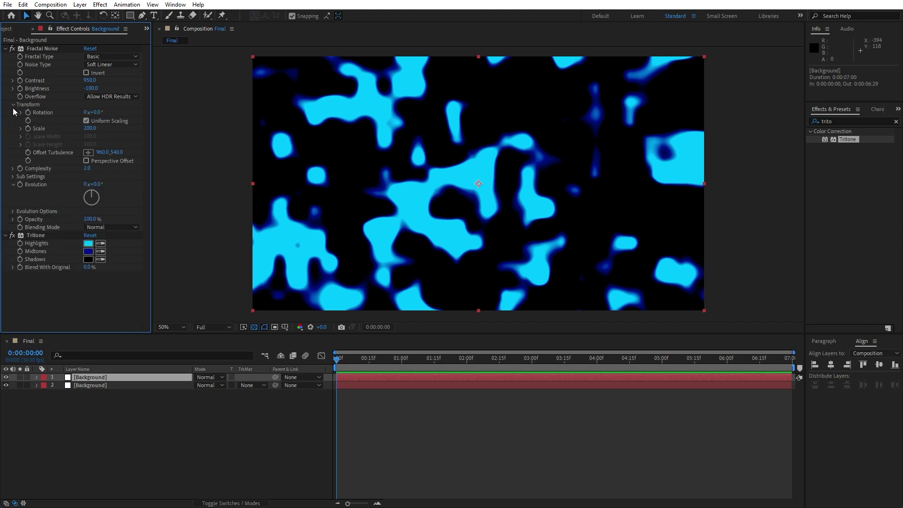
{"action": "left_click", "coordinate": [94, 128]}
{"action": "type", "text": "40"}
{"action": "key", "text": "Return"}
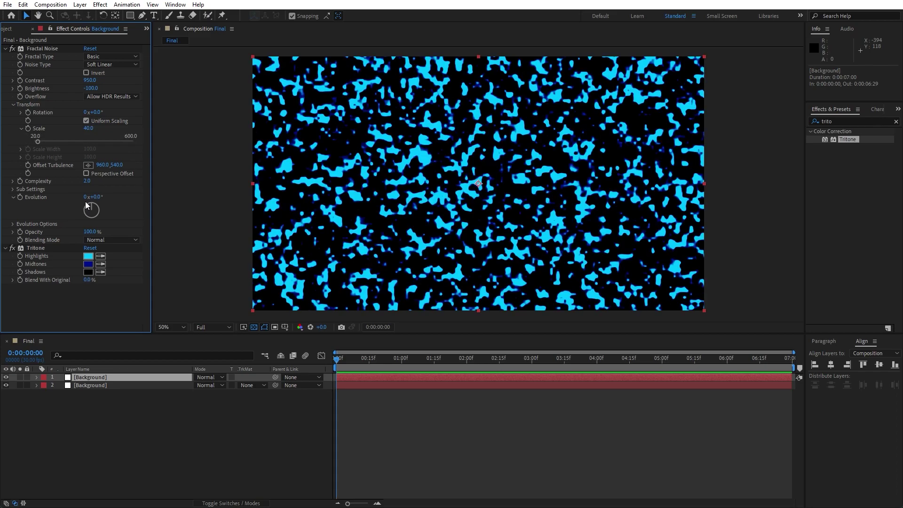
On the upper Background layer's Tritone, sample the cyan highlight colour for the midtones and set the highlights to dark blue 1D286D.
{"action": "left_click", "coordinate": [6, 49]}
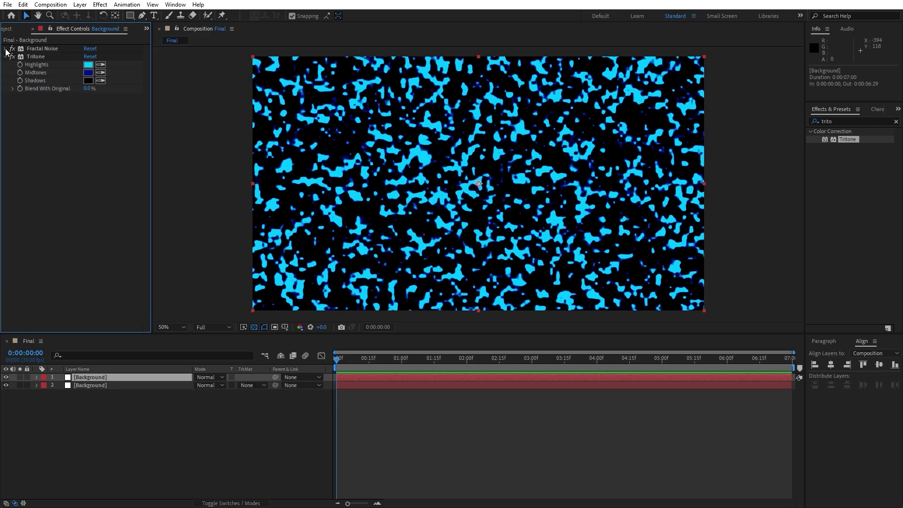
{"action": "left_click", "coordinate": [38, 57]}
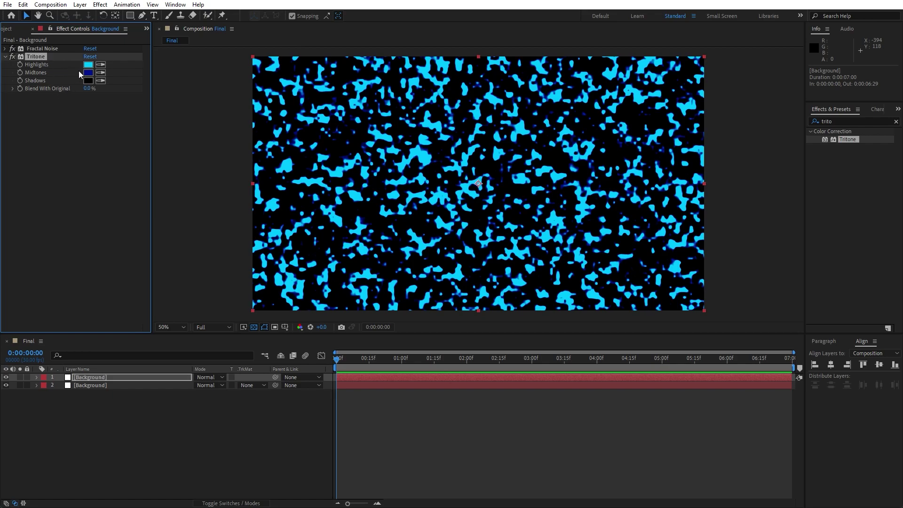
{"action": "left_click", "coordinate": [100, 73]}
{"action": "left_click", "coordinate": [92, 64]}
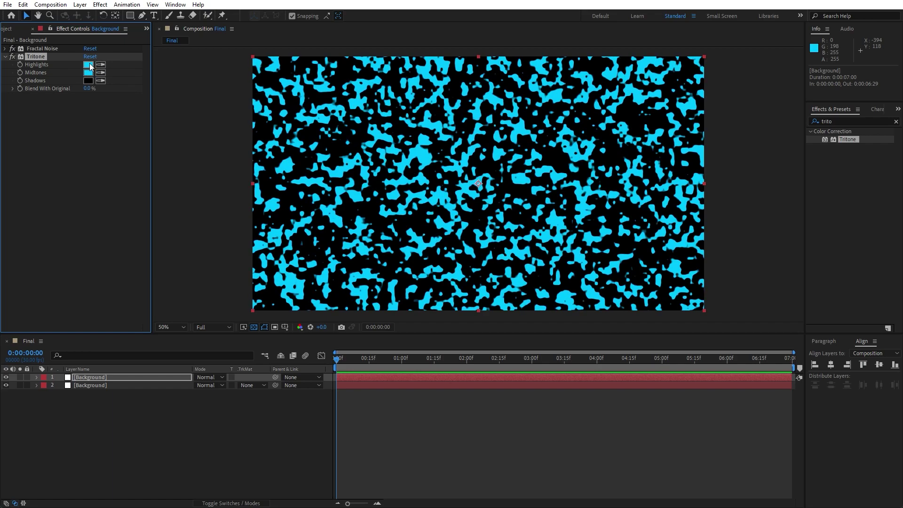
{"action": "left_click", "coordinate": [88, 66]}
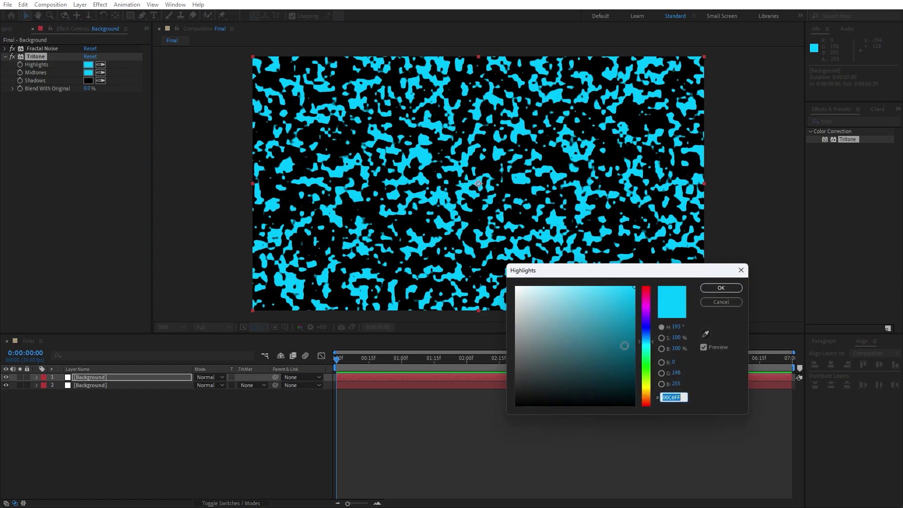
{"action": "mouse_move", "coordinate": [646, 344]}
{"action": "left_mouse_down"}
{"action": "mouse_move", "coordinate": [645, 327]}
{"action": "mouse_move", "coordinate": [619, 355]}
{"action": "mouse_move", "coordinate": [602, 355]}
{"action": "left_mouse_up"}
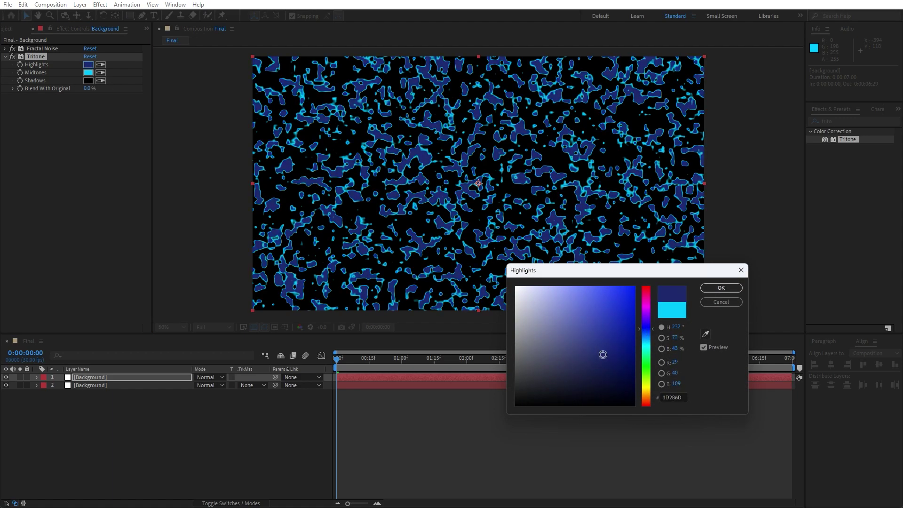
{"action": "left_click", "coordinate": [718, 287]}
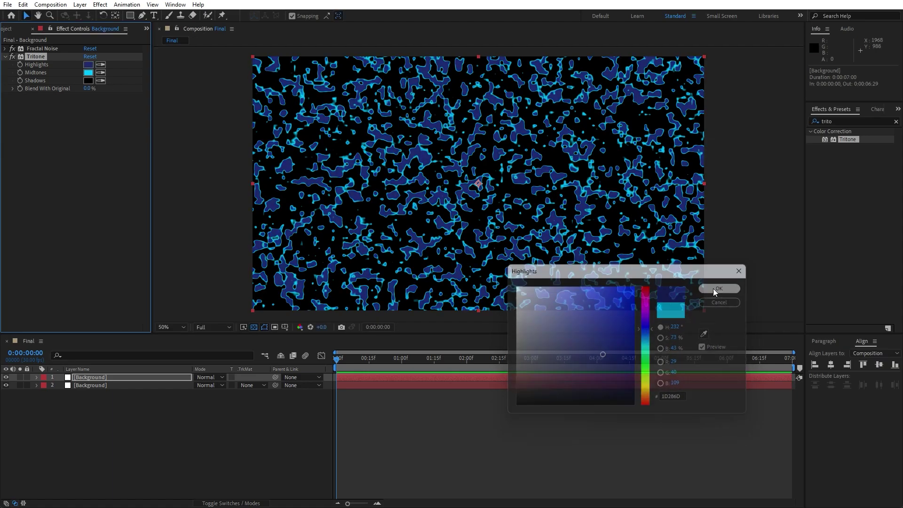
Apply Gaussian Blur to the upper Background layer with a blurriness of 10.
{"action": "left_click", "coordinate": [842, 121]}
{"action": "type", "text": "ga"}
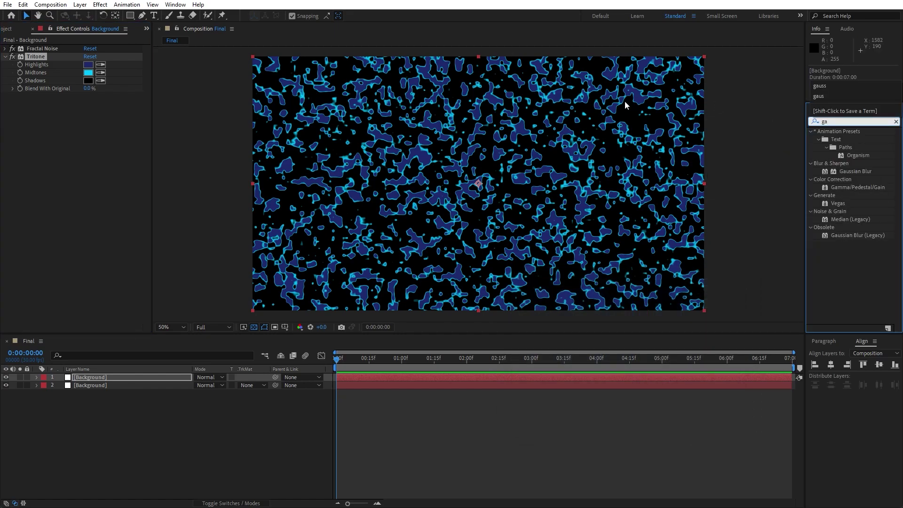
{"action": "type", "text": "u"}
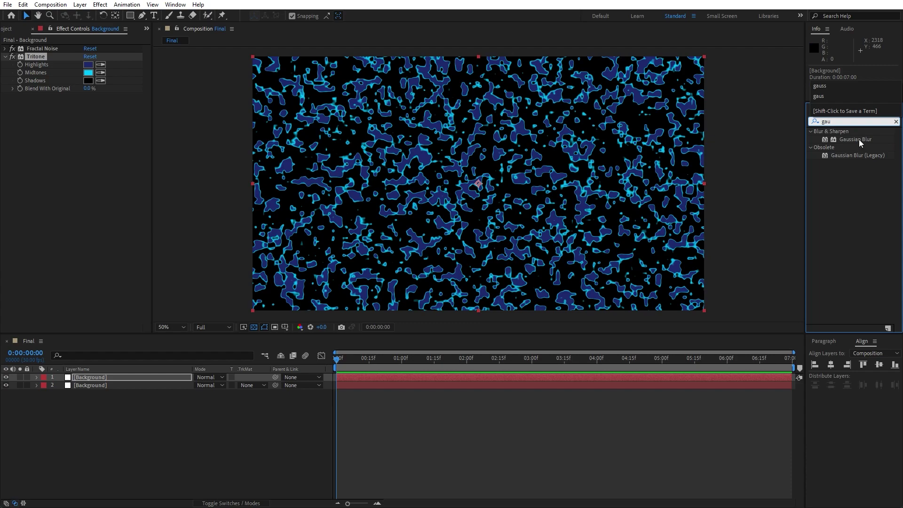
{"action": "left_click_drag", "start_coordinate": [856, 139], "coordinate": [104, 378]}
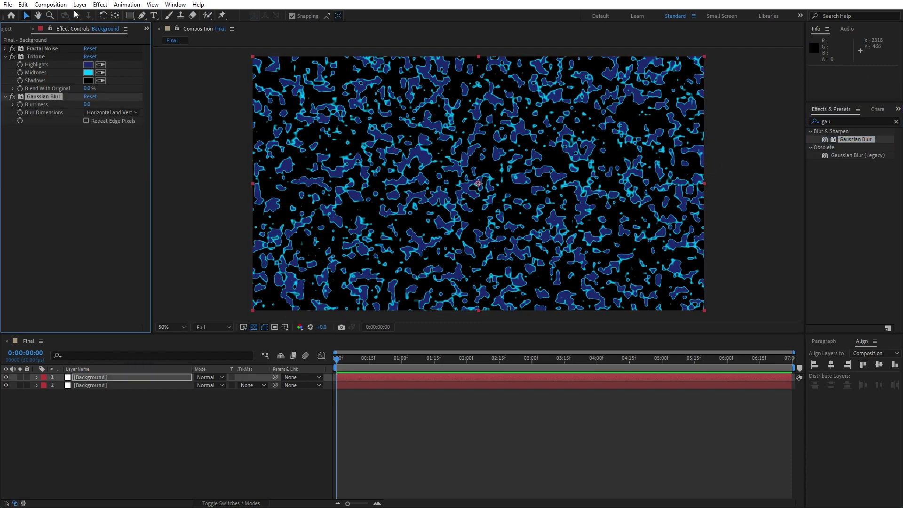
{"action": "left_click", "coordinate": [91, 104]}
{"action": "type", "text": "10"}
{"action": "left_click", "coordinate": [57, 165]}
{"action": "left_click", "coordinate": [5, 56]}
{"action": "left_click", "coordinate": [4, 64]}
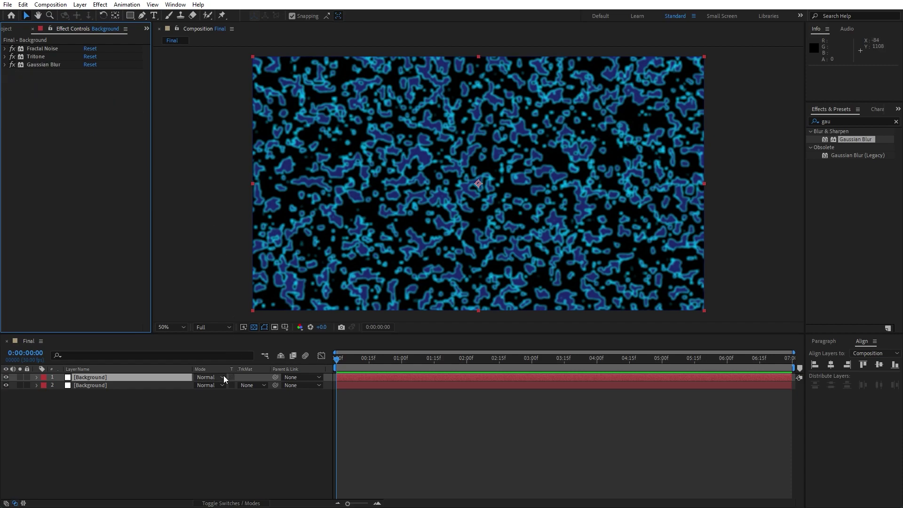
Set the upper Background layer's blending mode to Add and go to about one second in the timeline.
{"action": "left_click", "coordinate": [225, 503]}
{"action": "left_click", "coordinate": [226, 503]}
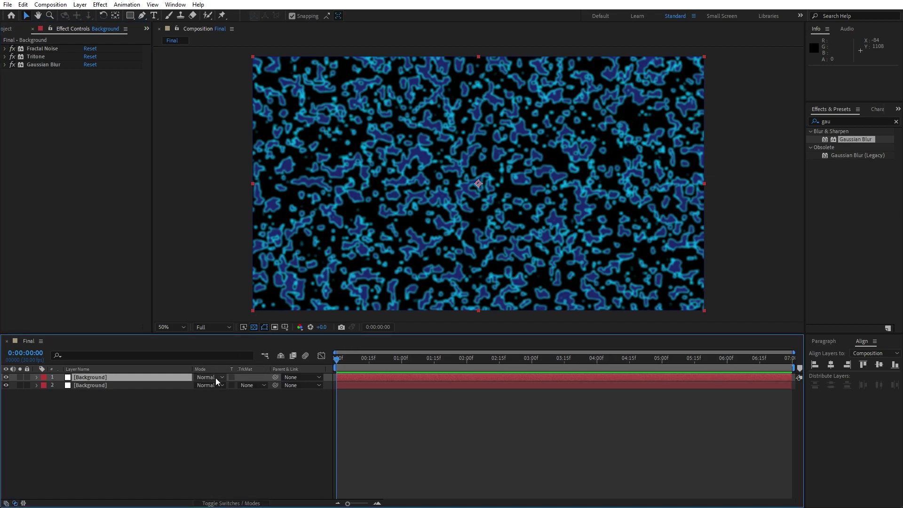
{"action": "left_click", "coordinate": [215, 377]}
{"action": "left_click", "coordinate": [281, 192]}
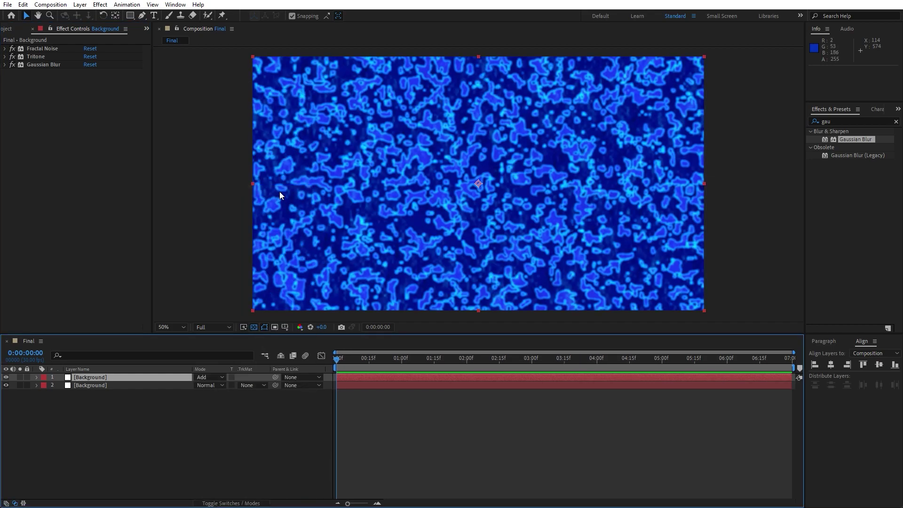
{"action": "left_click", "coordinate": [403, 360]}
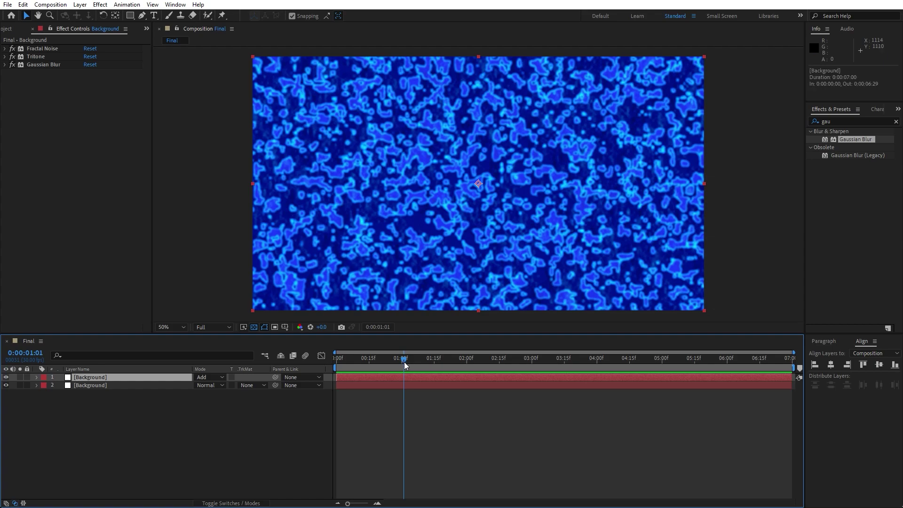
Duplicate the lower Background layer, placing the copy at the top of the layer stack with the name Animation BG.
{"action": "left_click", "coordinate": [123, 385]}
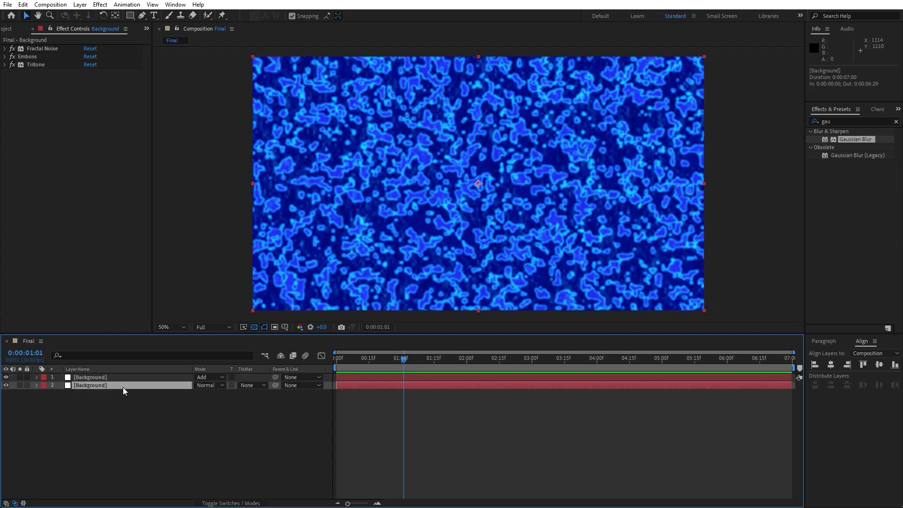
{"action": "key", "text": "ctrl+d"}
{"action": "left_click_drag", "start_coordinate": [102, 385], "coordinate": [104, 375]}
{"action": "key", "text": "Return"}
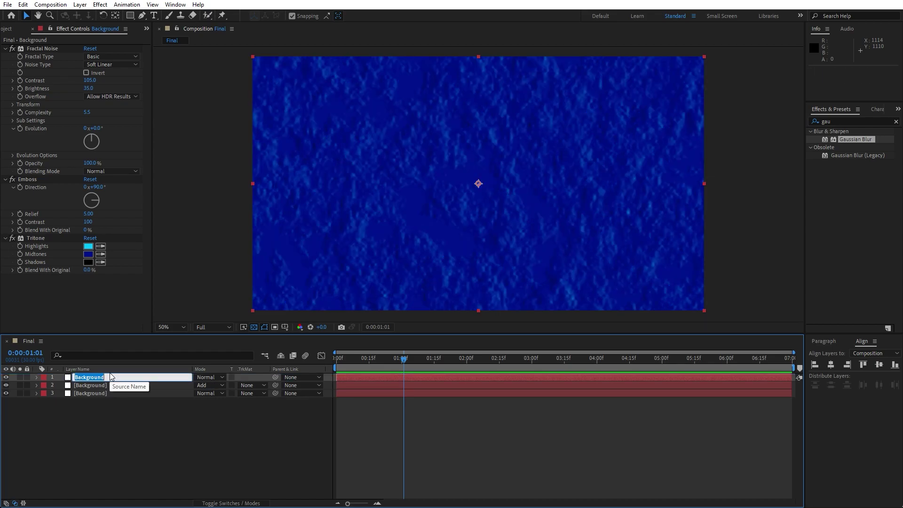
{"action": "type", "text": "Animation BG"}
{"action": "left_click", "coordinate": [158, 441]}
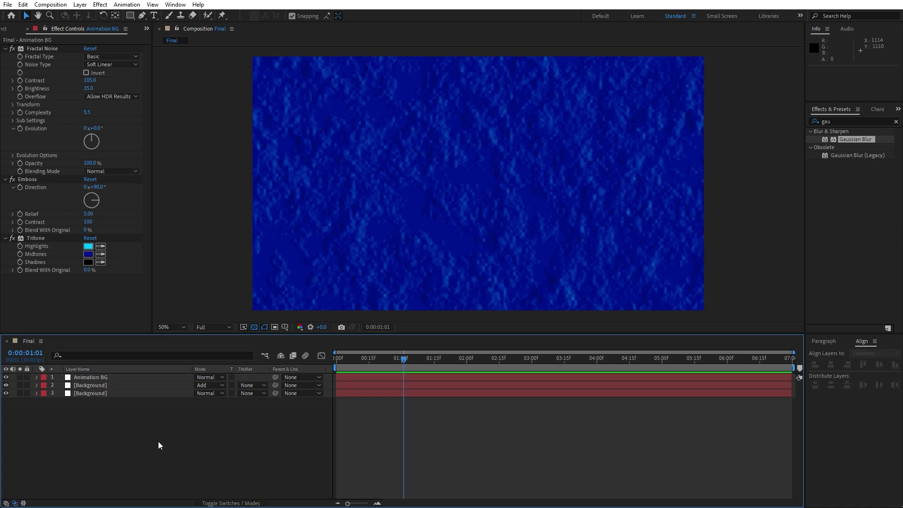
Remove the Emboss effect from the Animation BG layer.
{"action": "left_click", "coordinate": [111, 377]}
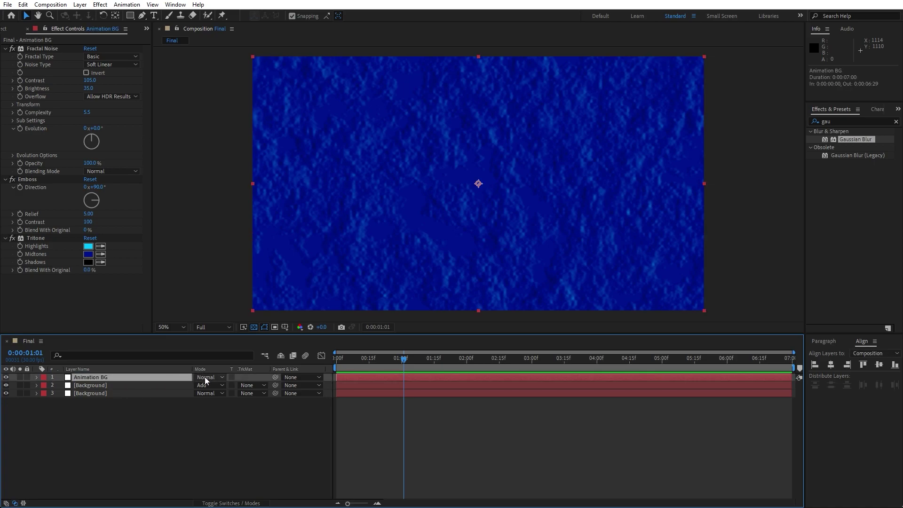
{"action": "left_click", "coordinate": [99, 106]}
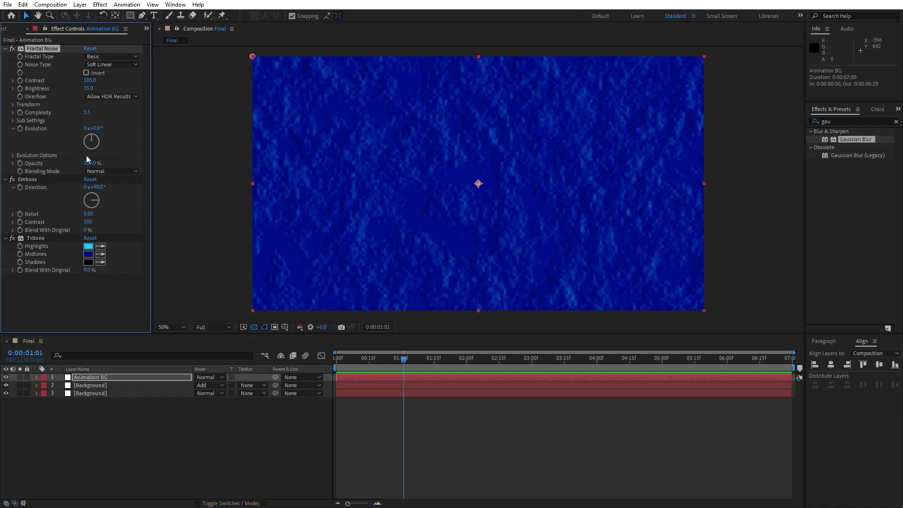
{"action": "left_click", "coordinate": [36, 179]}
{"action": "key", "text": "Delete"}
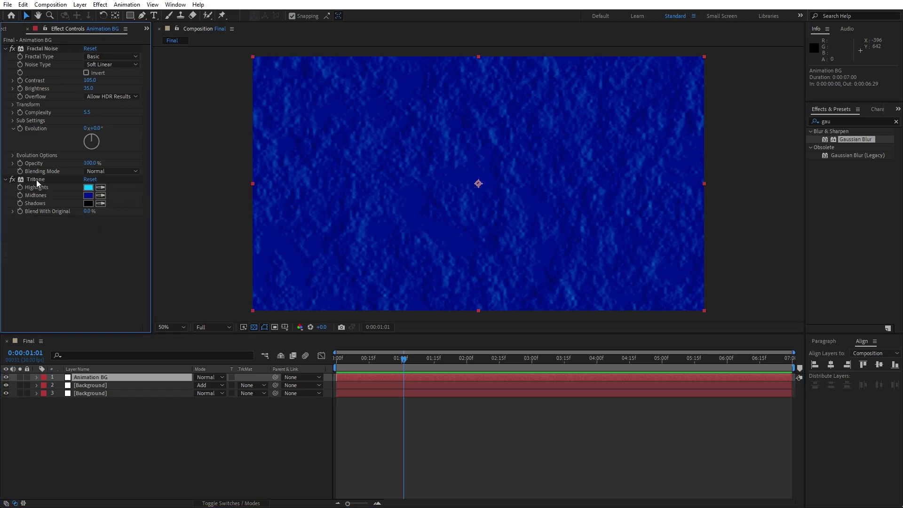
Set the Animation BG layer's Fractal Noise to the Dynamic fractal type and Linear noise type.
{"action": "left_click", "coordinate": [91, 56]}
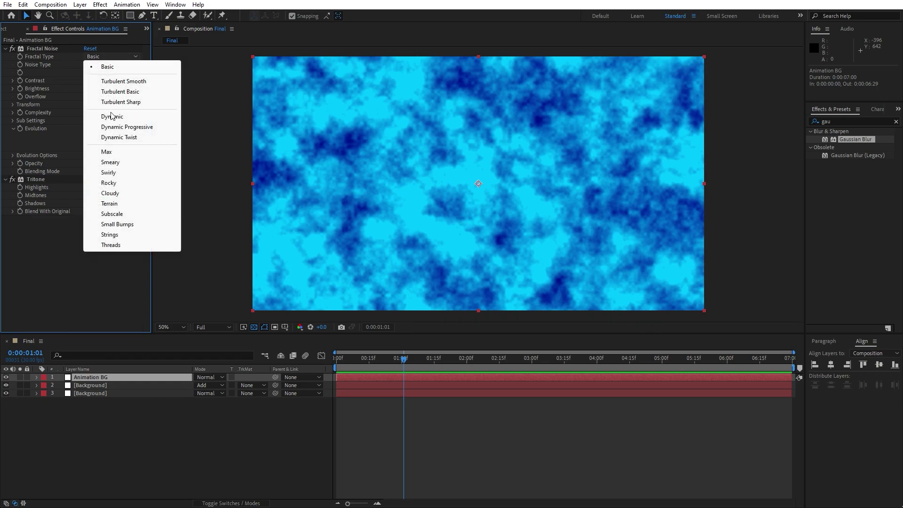
{"action": "left_click", "coordinate": [112, 116]}
{"action": "left_click", "coordinate": [96, 65]}
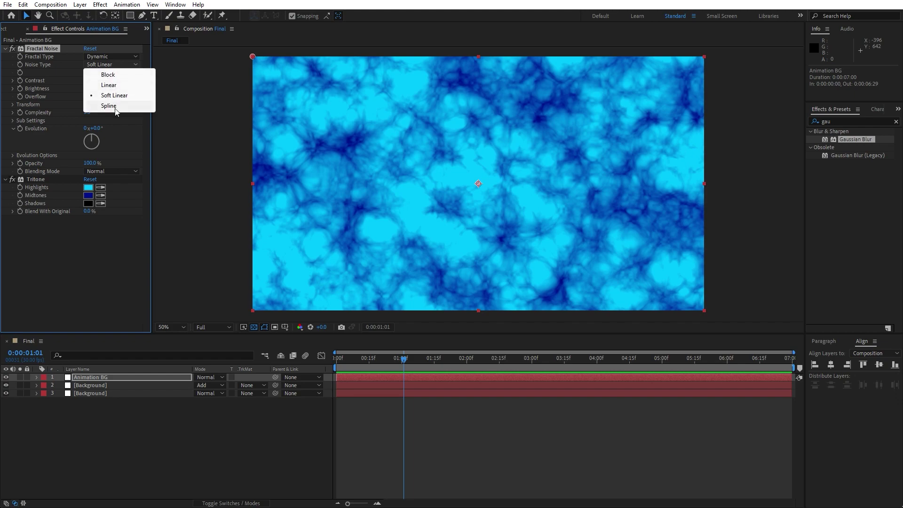
{"action": "left_click", "coordinate": [108, 85]}
Set the Animation BG layer's Fractal Noise contrast to 800, brightness to -210 and complexity to 4.
{"action": "left_click", "coordinate": [89, 80]}
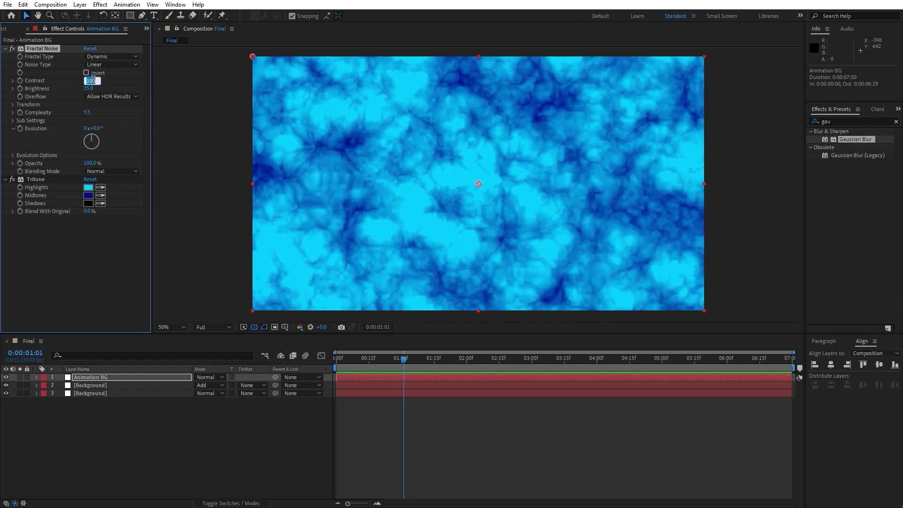
{"action": "type", "text": "800"}
{"action": "key", "text": "Tab"}
{"action": "type", "text": "-210"}
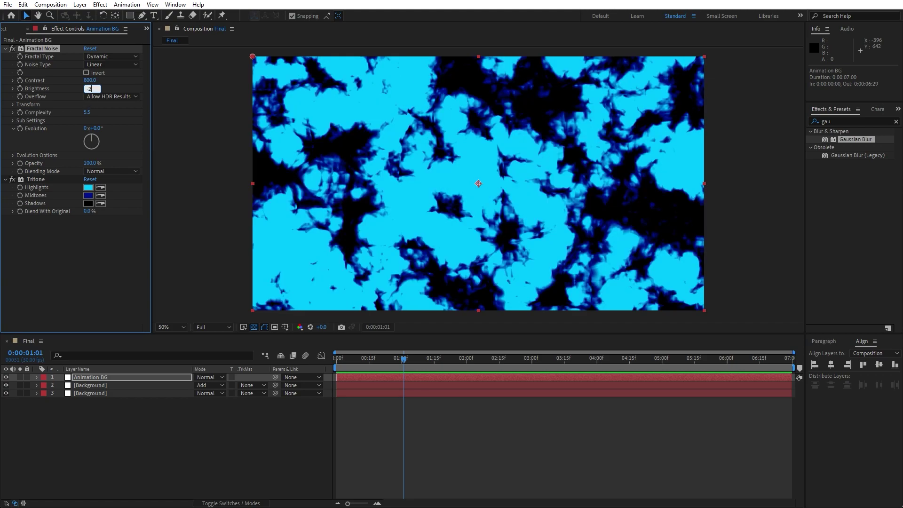
{"action": "left_click", "coordinate": [88, 112]}
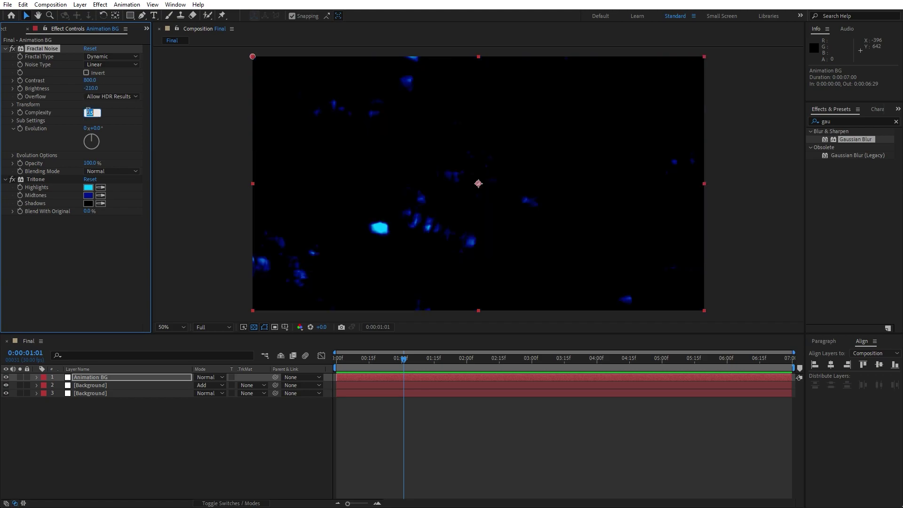
{"action": "left_click", "coordinate": [91, 282]}
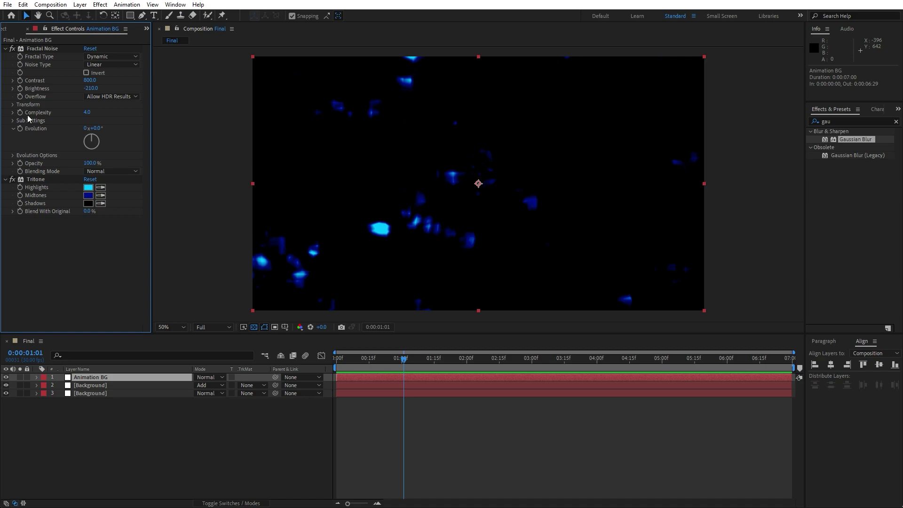
Set the transform scale of Animation BG's Fractal Noise to 100.
{"action": "left_click", "coordinate": [13, 104]}
{"action": "left_click", "coordinate": [88, 129]}
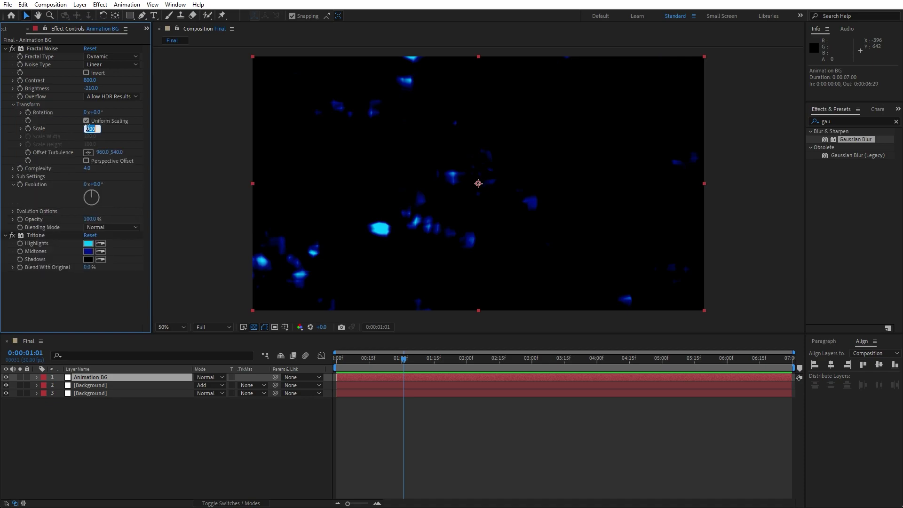
{"action": "type", "text": "100"}
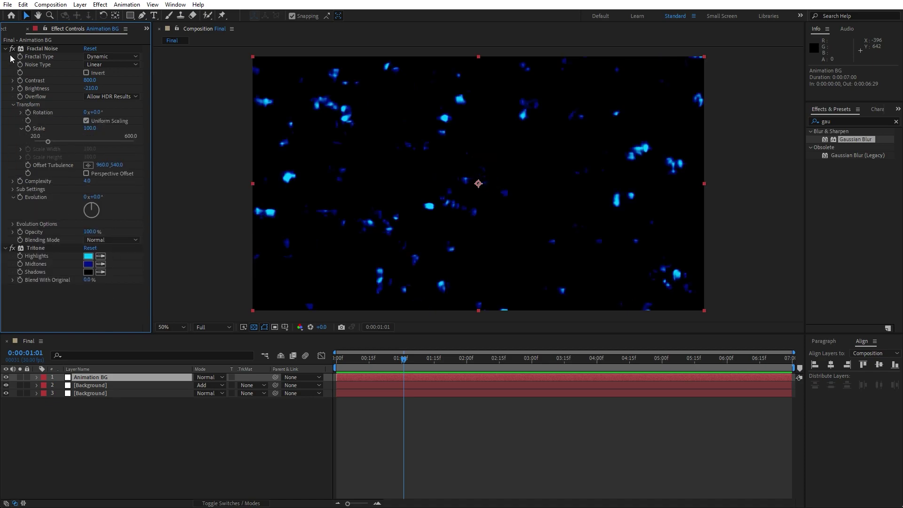
{"action": "left_click", "coordinate": [6, 49]}
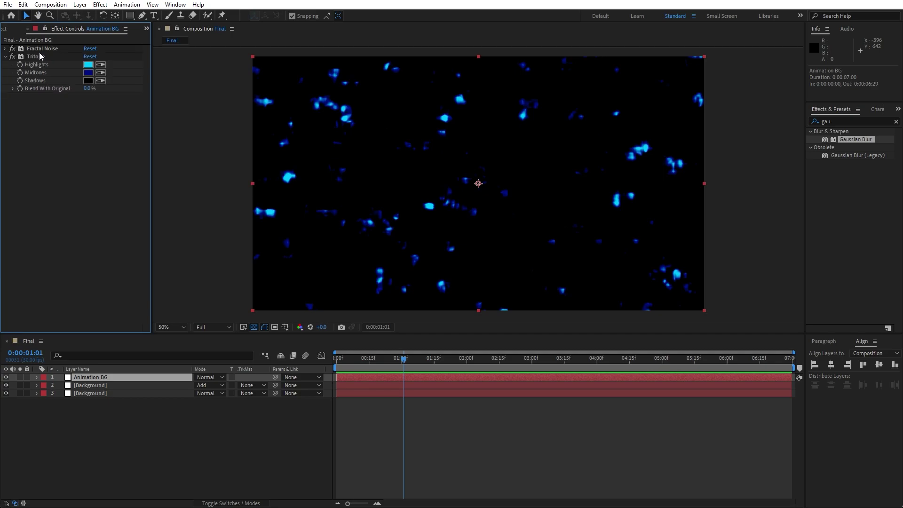
Set the Animation BG layer's Tritone highlights to turquoise 00FFE4 and midtones to bright blue 0096FF.
{"action": "left_click", "coordinate": [88, 65]}
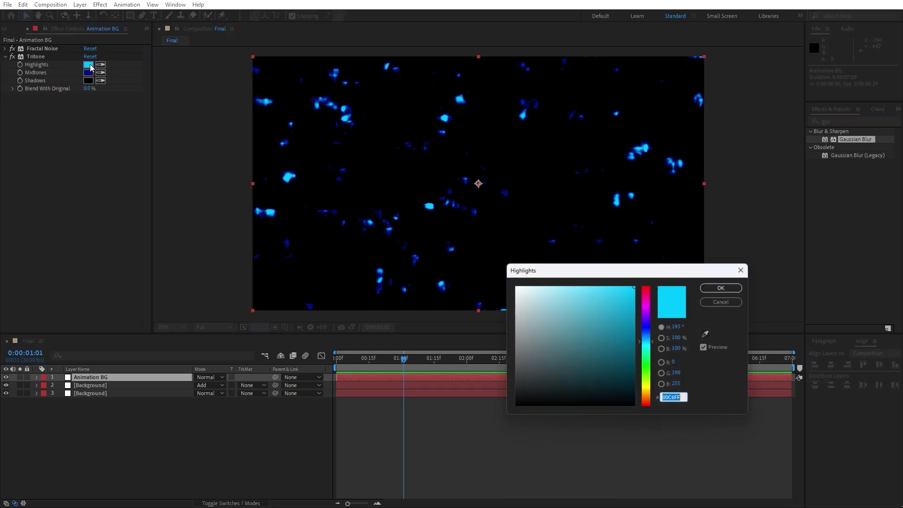
{"action": "left_click", "coordinate": [647, 349]}
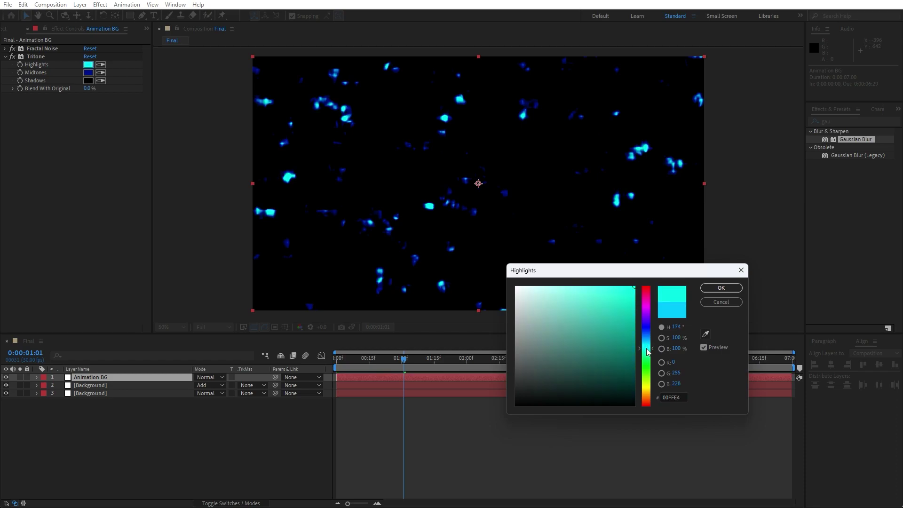
{"action": "left_click", "coordinate": [721, 288]}
{"action": "left_click", "coordinate": [87, 72]}
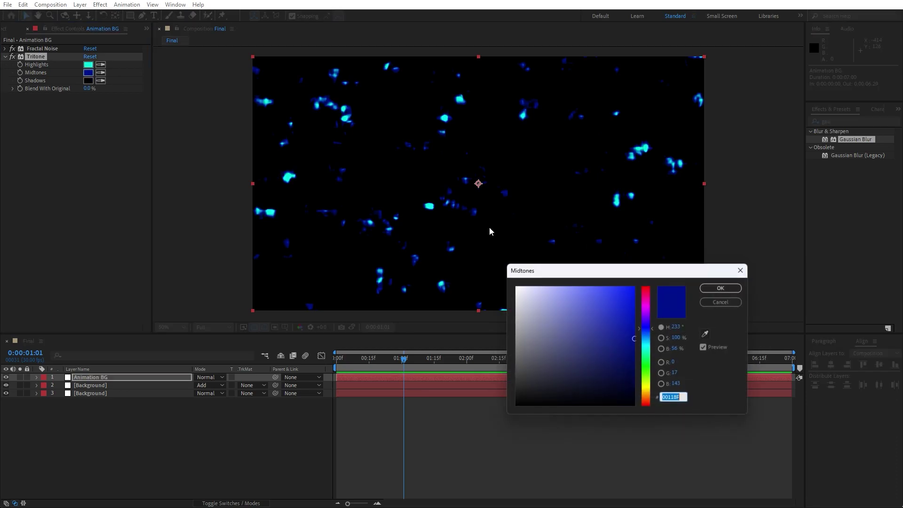
{"action": "left_click", "coordinate": [648, 341]}
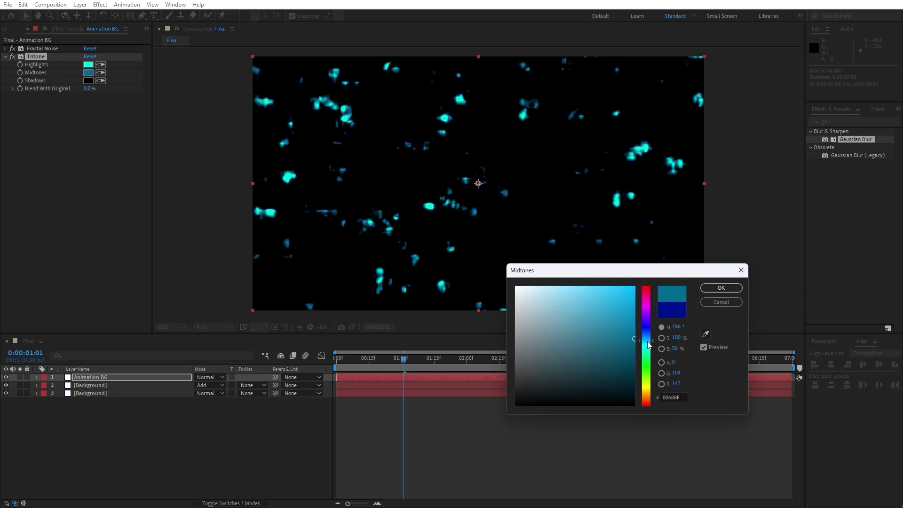
{"action": "mouse_move", "coordinate": [647, 342]}
{"action": "left_mouse_down"}
{"action": "mouse_move", "coordinate": [636, 288]}
{"action": "mouse_move", "coordinate": [651, 224]}
{"action": "left_mouse_up"}
{"action": "left_click", "coordinate": [727, 289]}
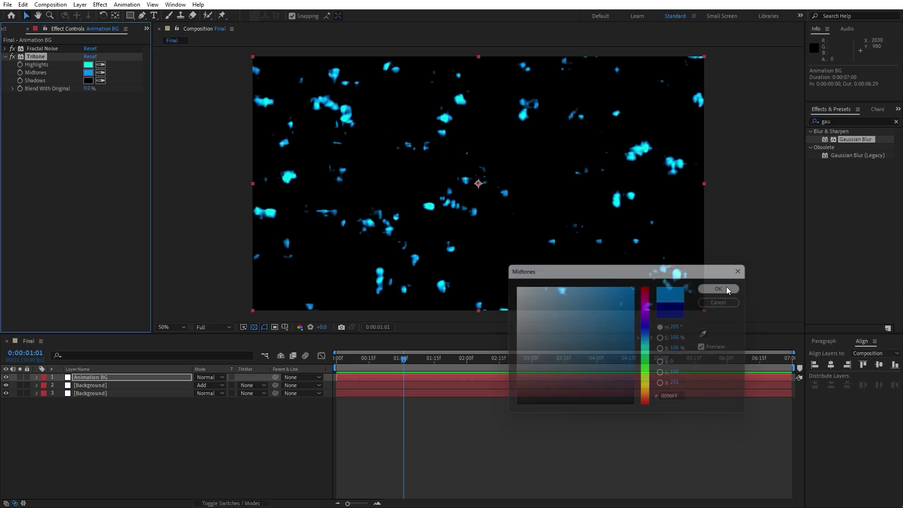
{"action": "left_click", "coordinate": [5, 57]}
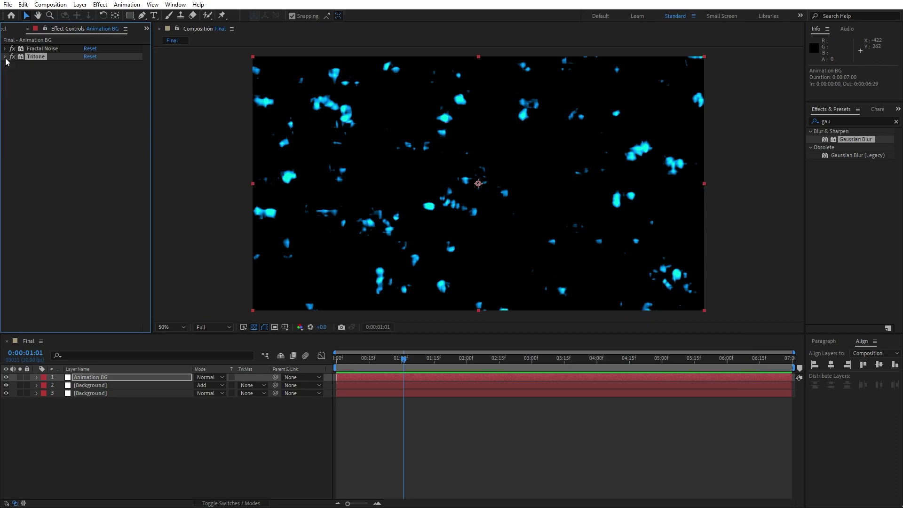
Apply a Glow effect to the Animation BG layer with a 75% threshold and a radius of 200.
{"action": "double_click", "coordinate": [860, 122]}
{"action": "type", "text": "glow"}
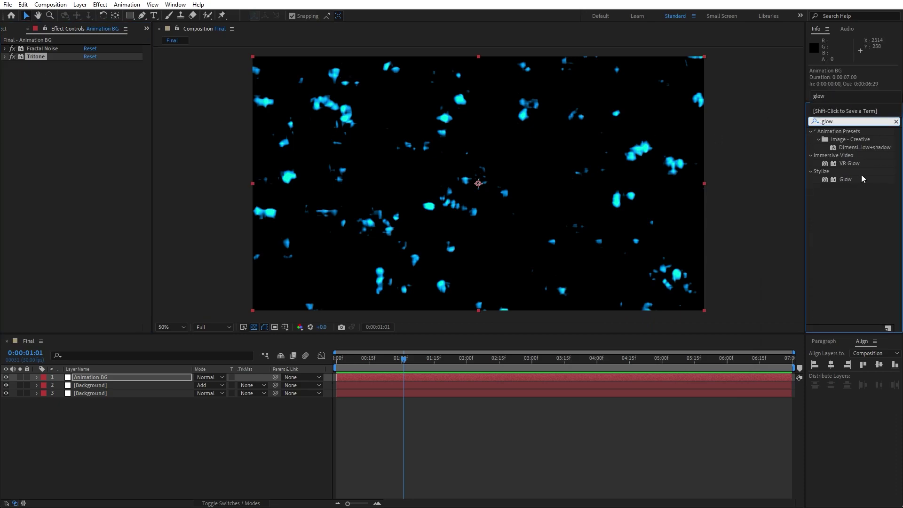
{"action": "left_click_drag", "start_coordinate": [846, 179], "coordinate": [113, 377]}
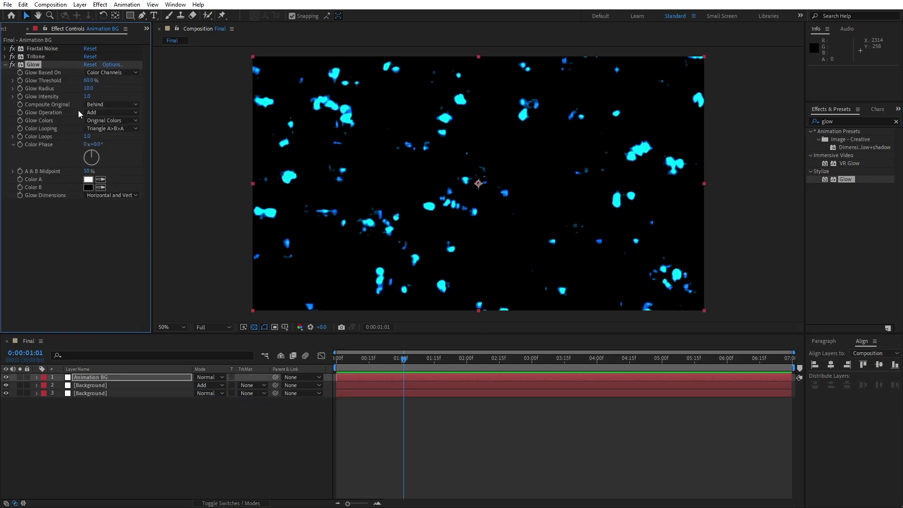
{"action": "left_click", "coordinate": [89, 81]}
{"action": "type", "text": "75"}
{"action": "key", "text": "Tab"}
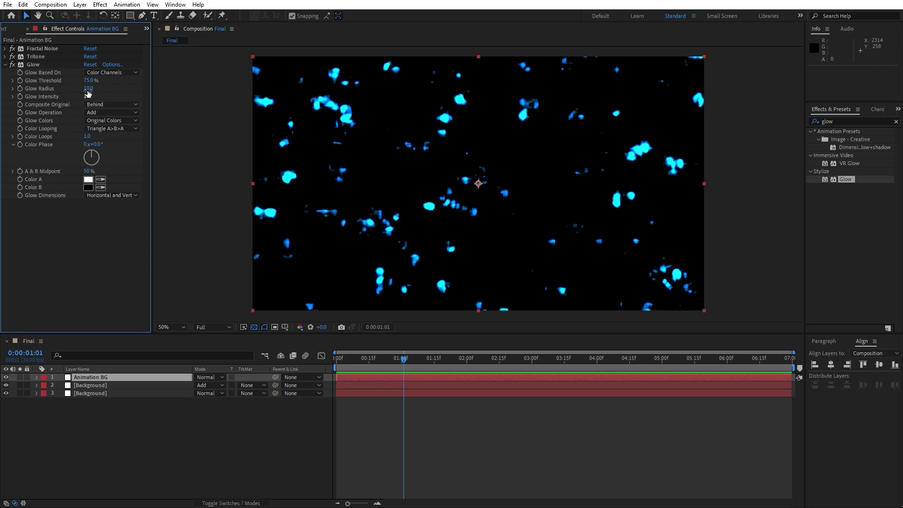
{"action": "type", "text": "200"}
{"action": "key", "text": "Return"}
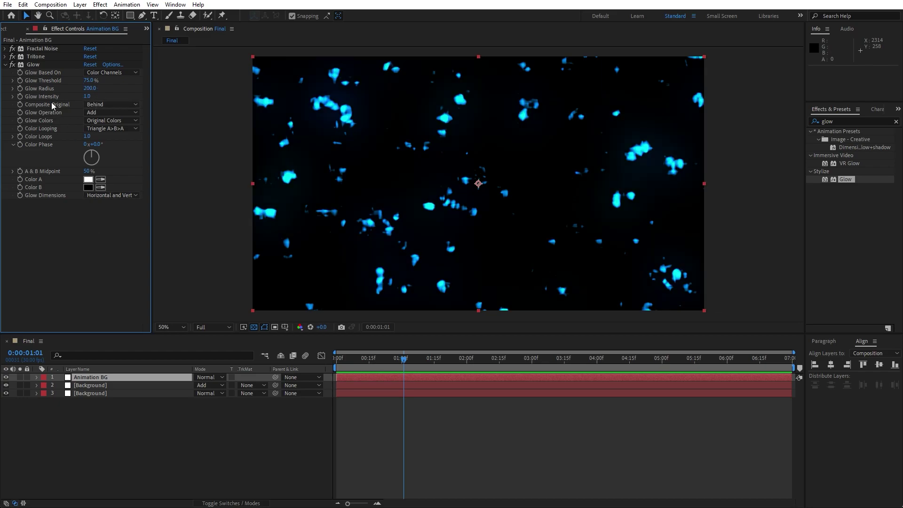
Duplicate the Glow effect on Animation BG and collapse the settings of both Glow effects.
{"action": "left_click", "coordinate": [32, 66]}
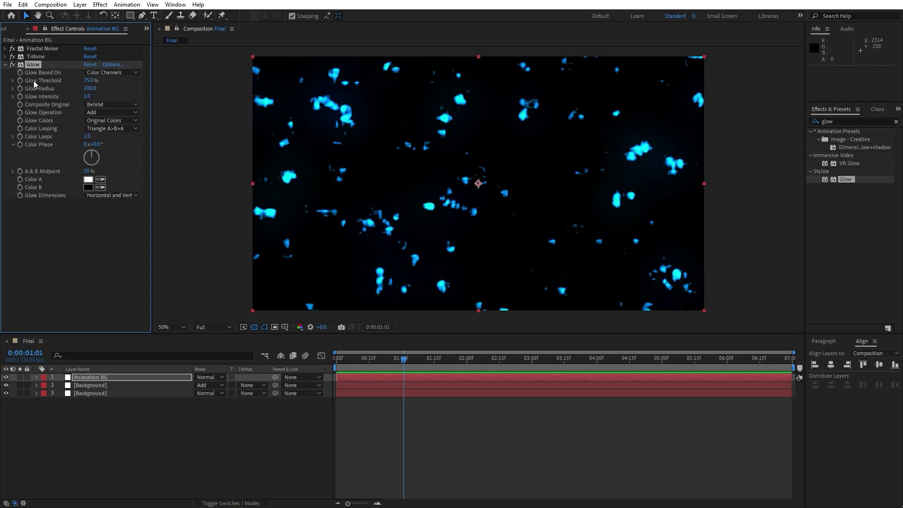
{"action": "key", "text": "ctrl+d"}
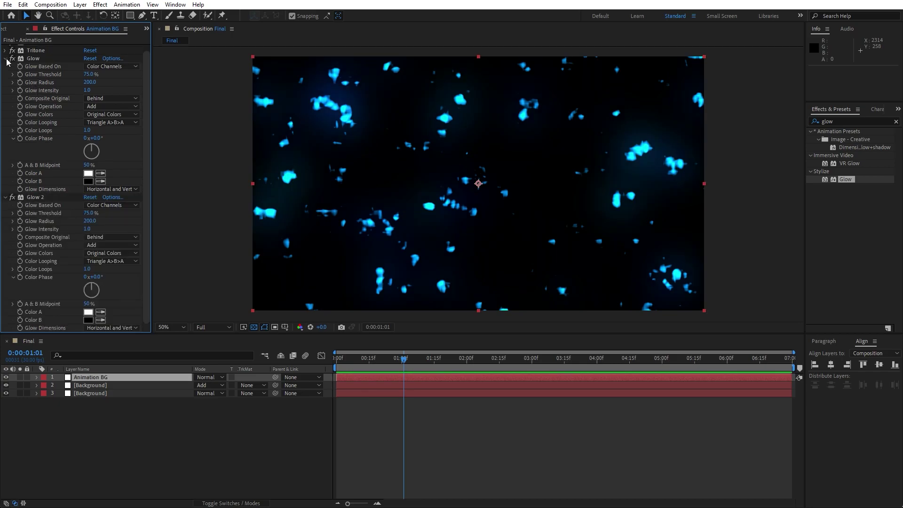
{"action": "left_click", "coordinate": [5, 65]}
{"action": "left_click", "coordinate": [5, 73]}
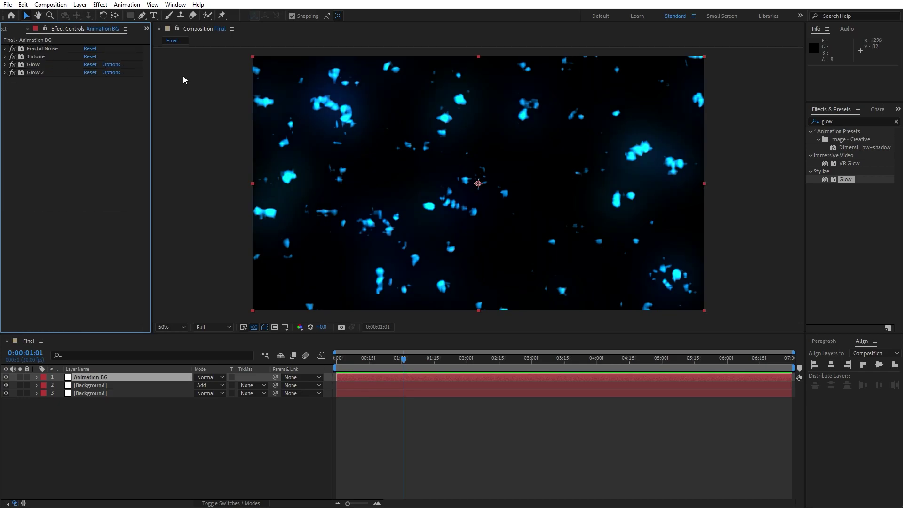
Apply CC Mr. Mercury to the Animation BG layer and set its Radius X and Radius Y to 200.
{"action": "left_click", "coordinate": [845, 121]}
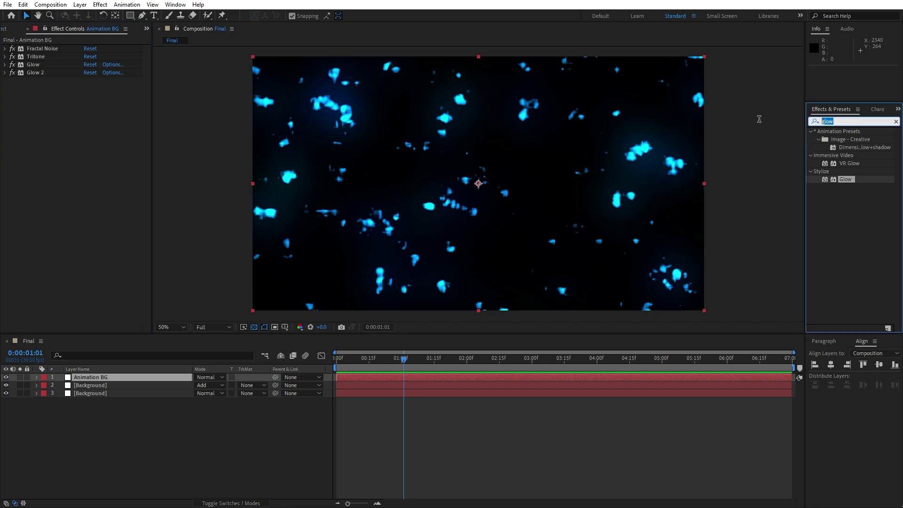
{"action": "type", "text": "mr."}
{"action": "left_click_drag", "start_coordinate": [848, 141], "coordinate": [94, 378]}
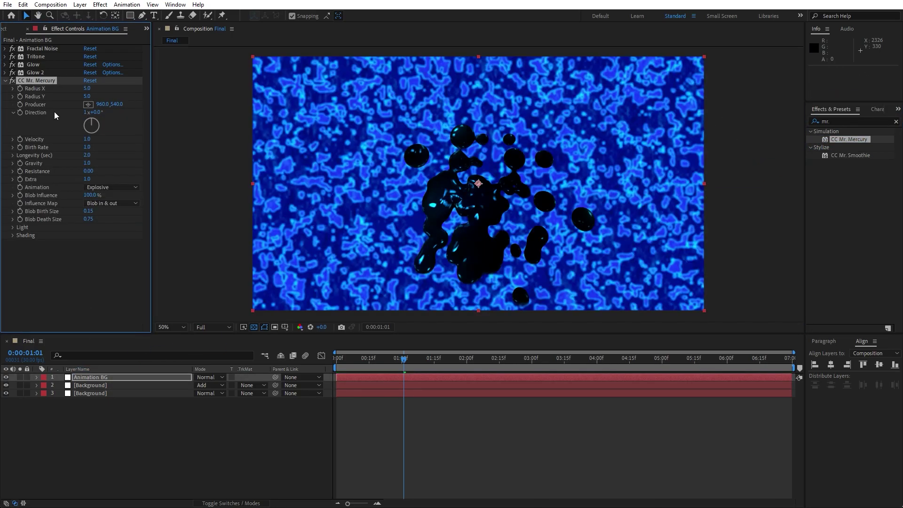
{"action": "left_click", "coordinate": [86, 89]}
{"action": "left_click", "coordinate": [86, 96]}
{"action": "type", "text": "20"}
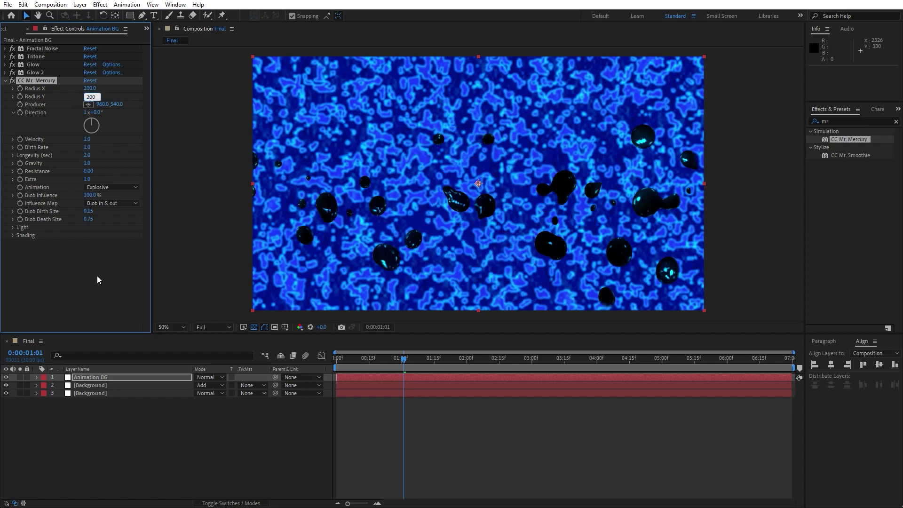
{"action": "type", "text": "0"}
{"action": "left_click", "coordinate": [97, 276]}
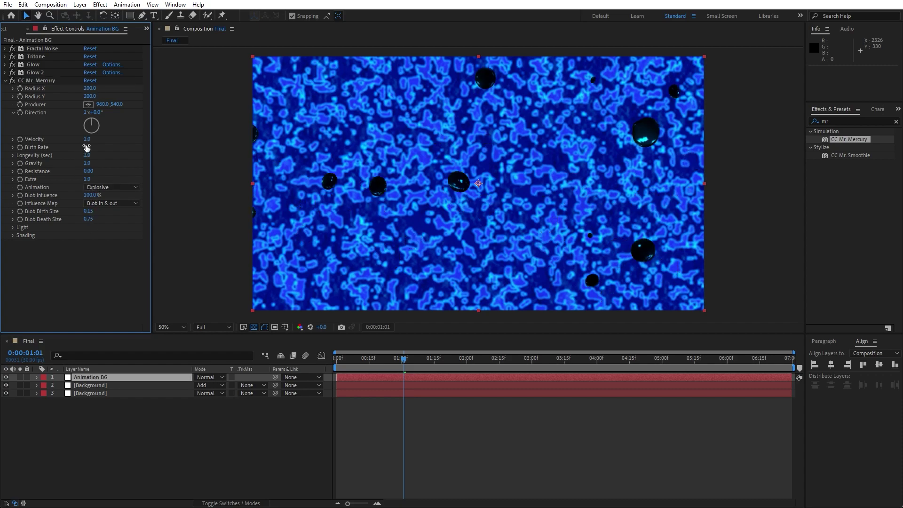
Set the CC Mr. Mercury birth rate to 40 and preview the animation.
{"action": "left_click", "coordinate": [86, 148]}
{"action": "type", "text": "40"}
{"action": "left_click", "coordinate": [101, 273]}
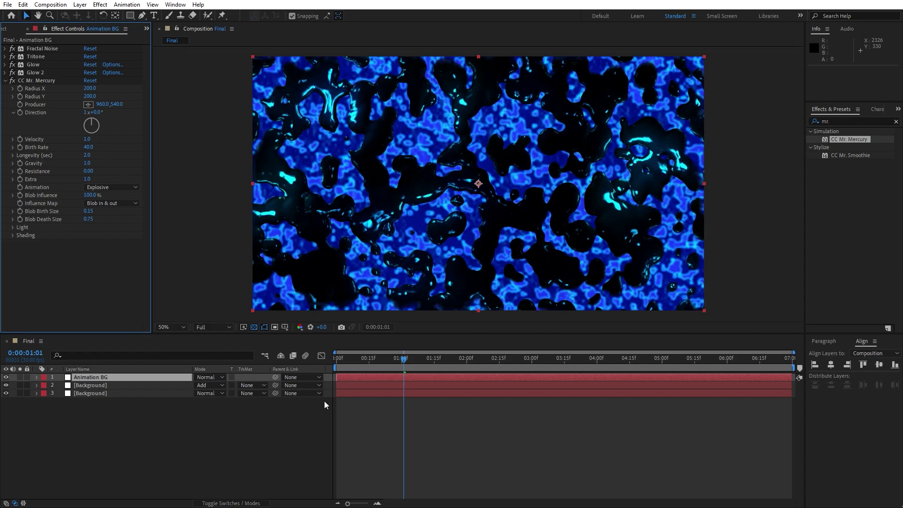
{"action": "left_click_drag", "start_coordinate": [368, 362], "coordinate": [514, 367]}
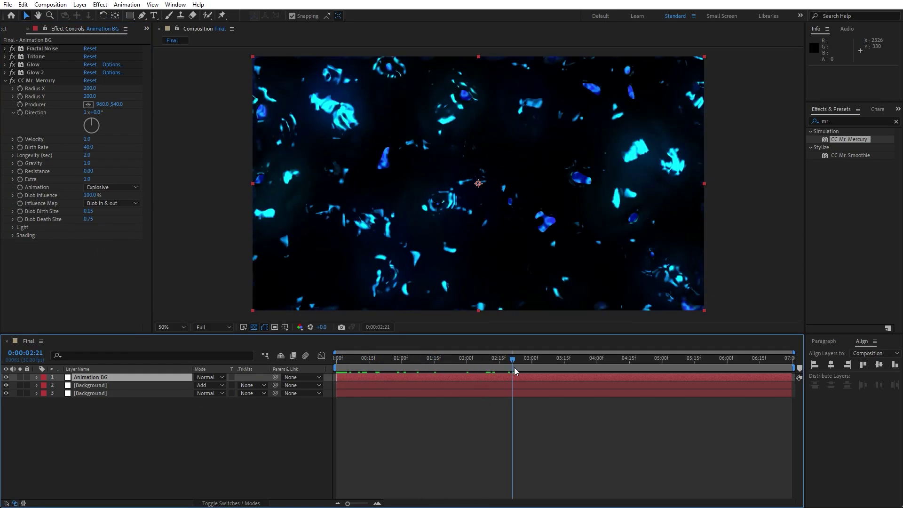
{"action": "key", "text": "space"}
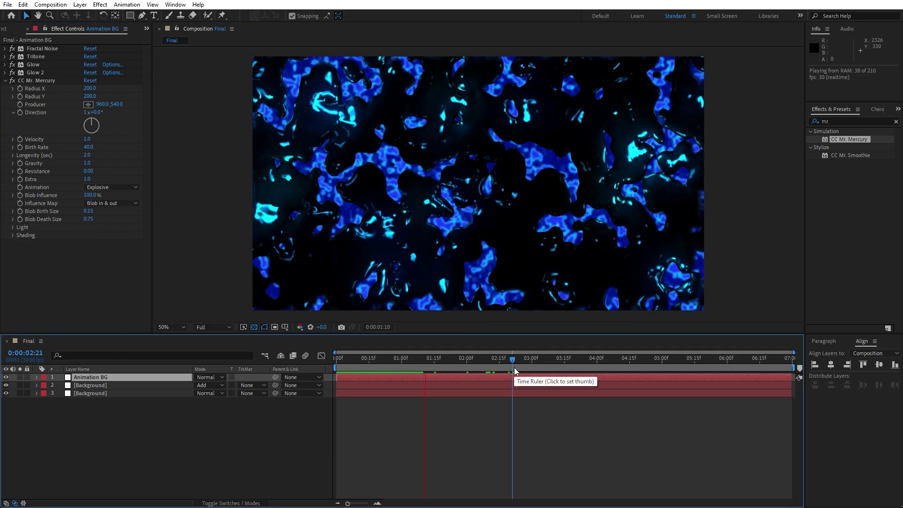
{"action": "left_click", "coordinate": [424, 363]}
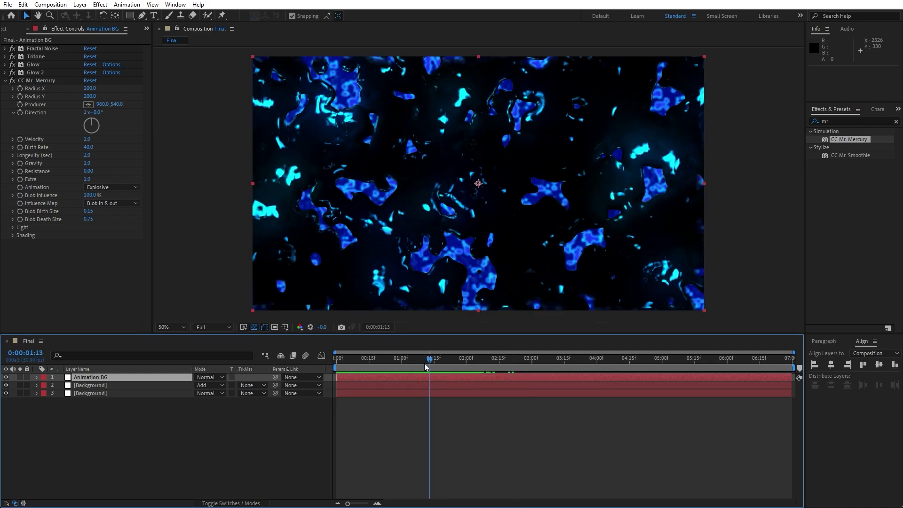
Scale the Animation BG layer to 102% and play back the composition from near its start.
{"action": "left_click", "coordinate": [109, 378]}
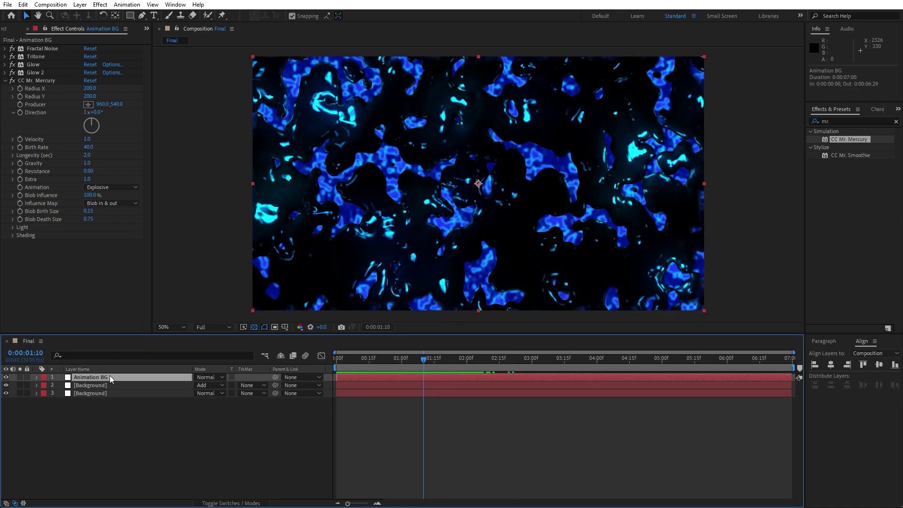
{"action": "key", "text": "s"}
{"action": "left_click", "coordinate": [209, 385]}
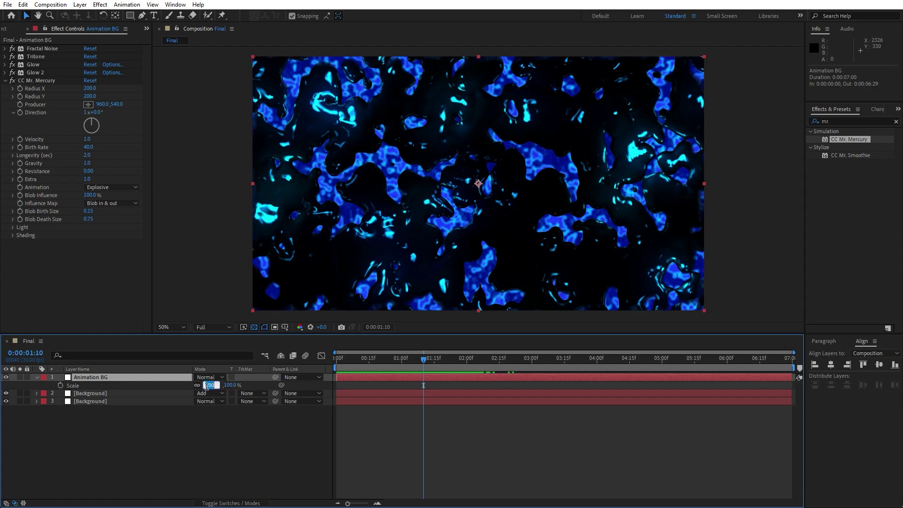
{"action": "type", "text": "102"}
{"action": "left_click", "coordinate": [211, 433]}
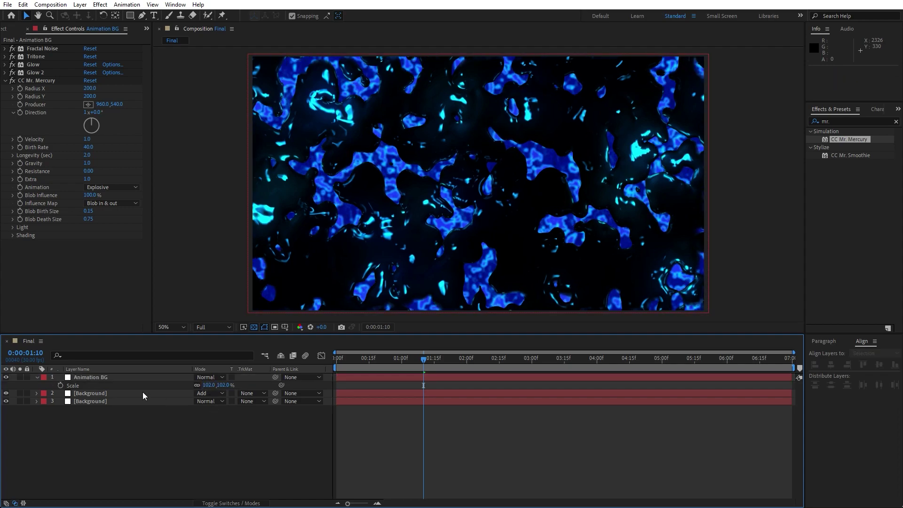
{"action": "left_click", "coordinate": [37, 378]}
{"action": "left_click", "coordinate": [356, 358]}
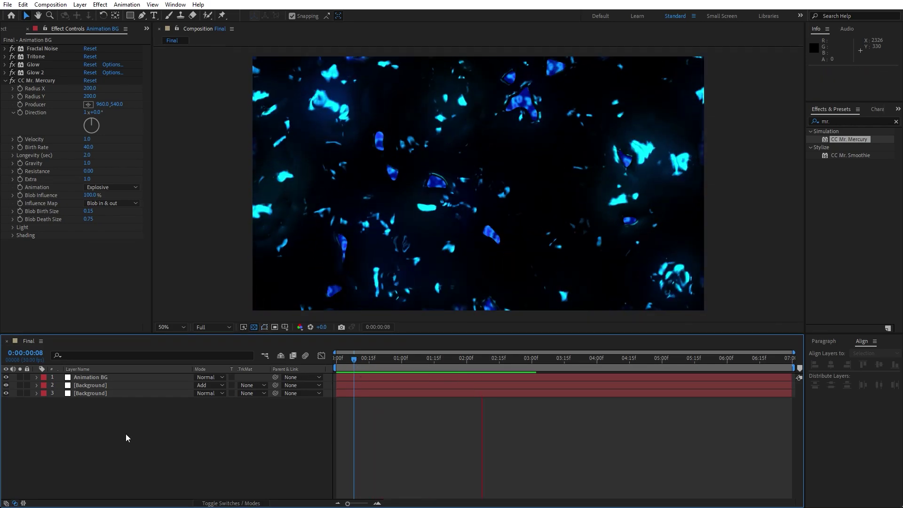
{"action": "left_click_drag", "start_coordinate": [354, 358], "coordinate": [432, 358]}
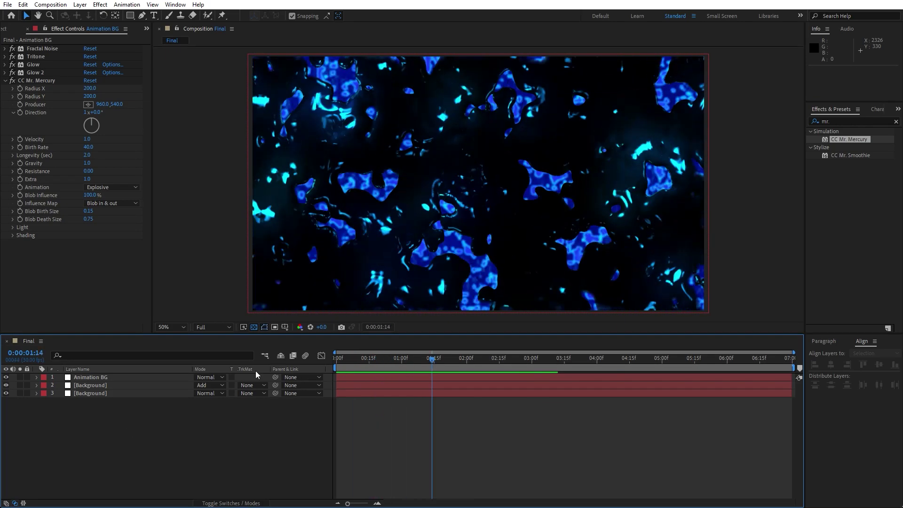
Shift the Animation BG layer two seconds earlier, extend its out point to the composition's end, and preview it.
{"action": "left_click", "coordinate": [117, 380]}
{"action": "left_click", "coordinate": [411, 361]}
{"action": "left_click", "coordinate": [440, 360]}
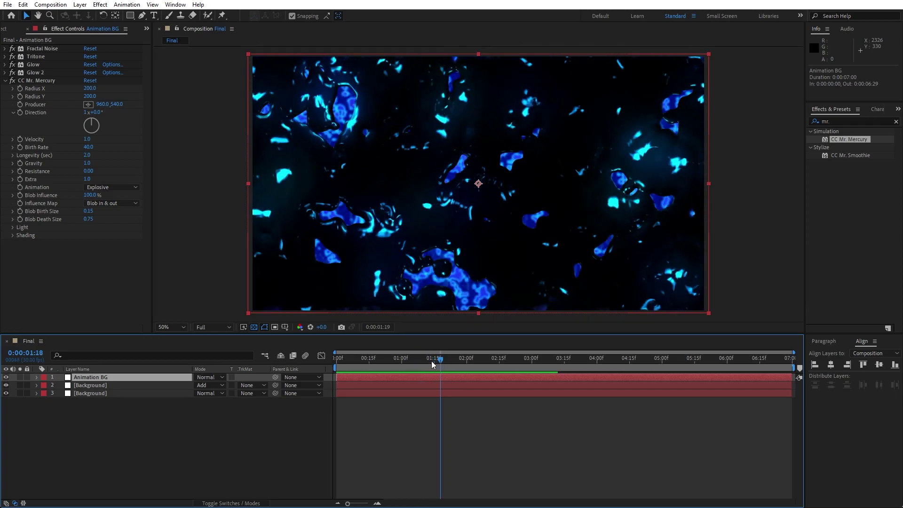
{"action": "left_click_drag", "start_coordinate": [432, 361], "coordinate": [326, 363]}
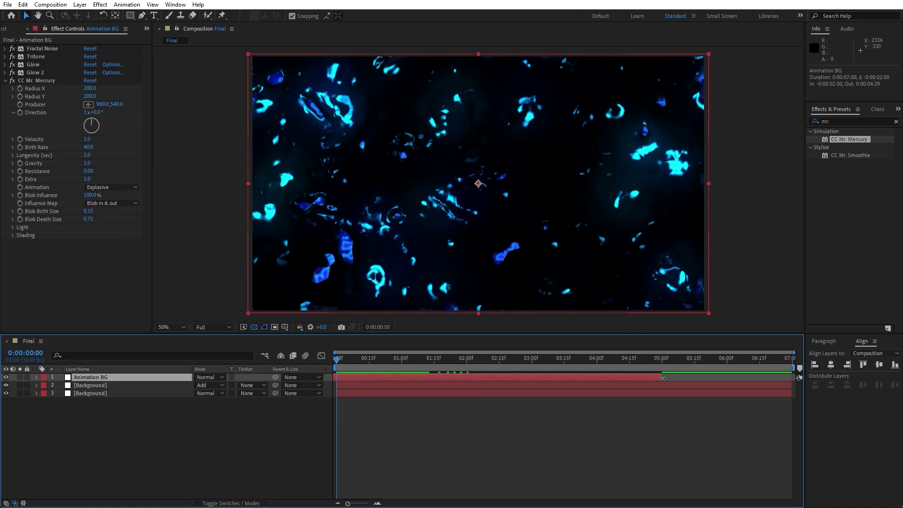
{"action": "left_click_drag", "start_coordinate": [662, 379], "coordinate": [800, 376]}
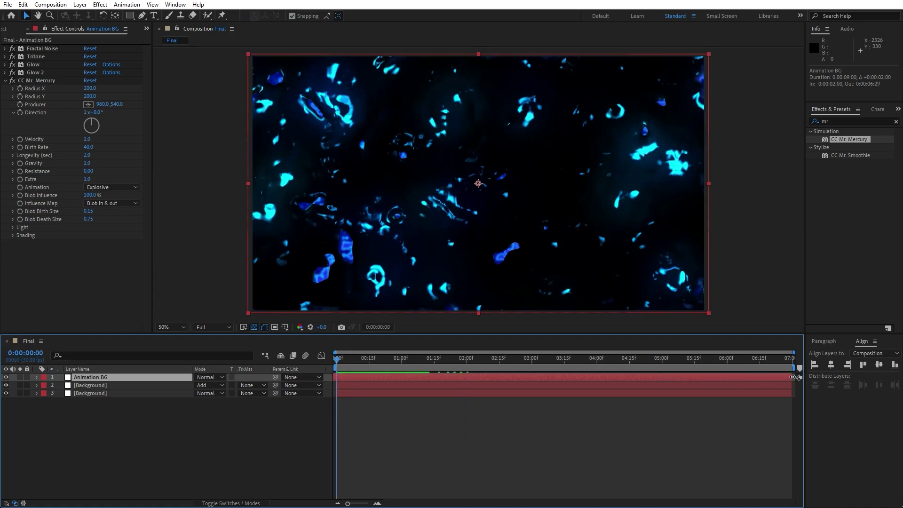
{"action": "key", "text": "space"}
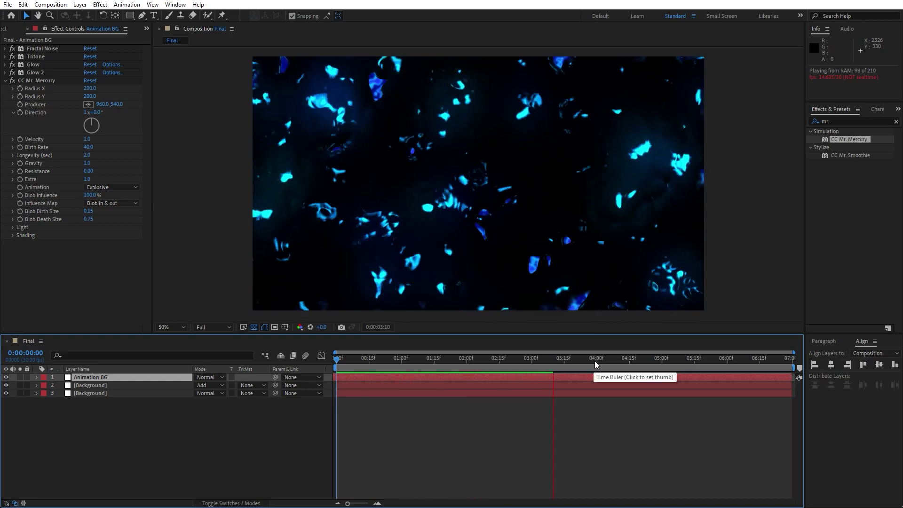
{"action": "left_click_drag", "start_coordinate": [538, 363], "coordinate": [531, 372]}
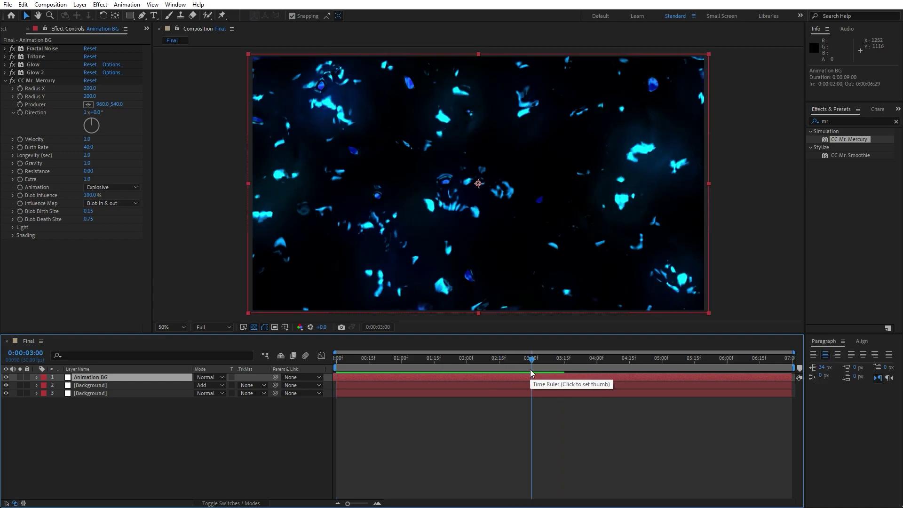
Animate the Evolution of Animation BG's Fractal Noise with the expression time*100 and check the motion.
{"action": "left_click", "coordinate": [5, 49]}
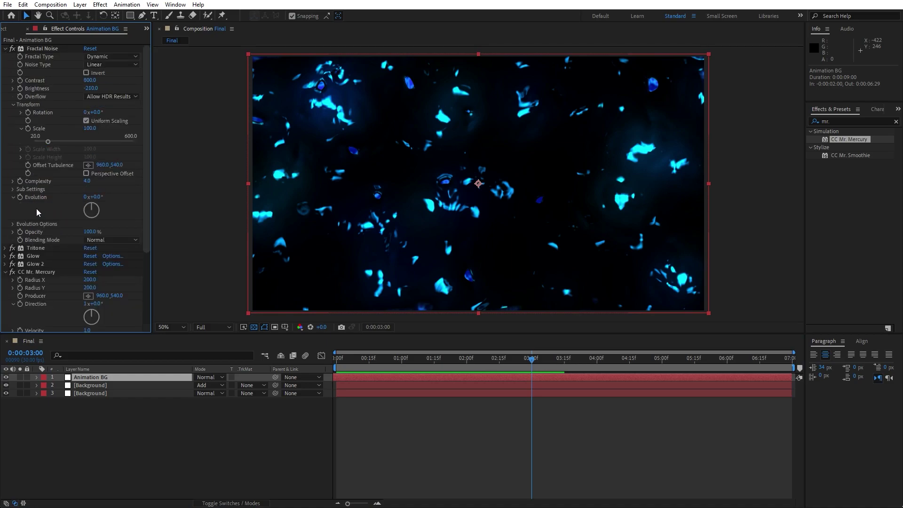
{"action": "left_click", "coordinate": [20, 197], "text": "alt"}
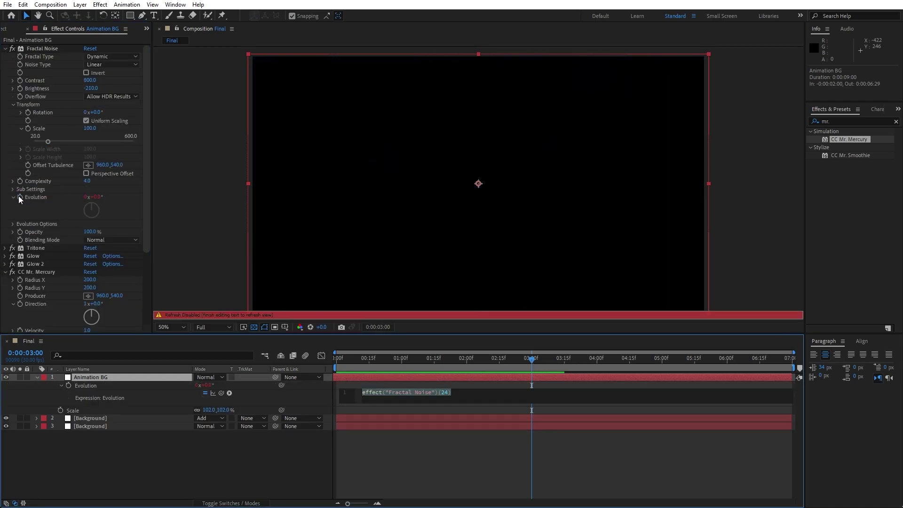
{"action": "type", "text": "time*"}
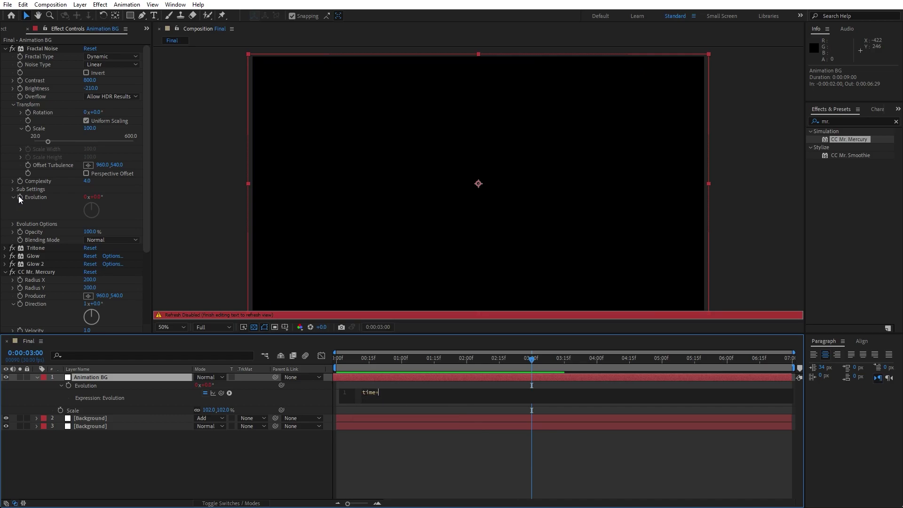
{"action": "left_click", "coordinate": [157, 479]}
{"action": "left_click", "coordinate": [37, 378]}
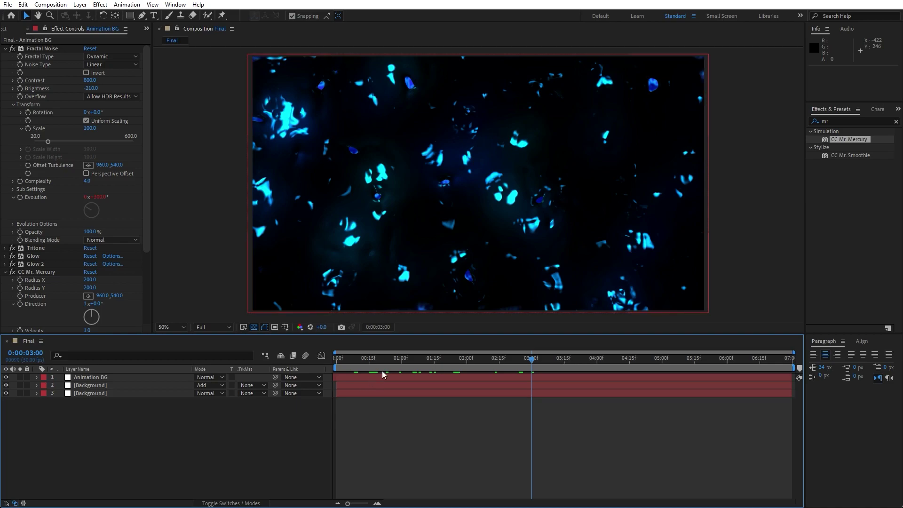
{"action": "left_click_drag", "start_coordinate": [382, 371], "coordinate": [495, 363]}
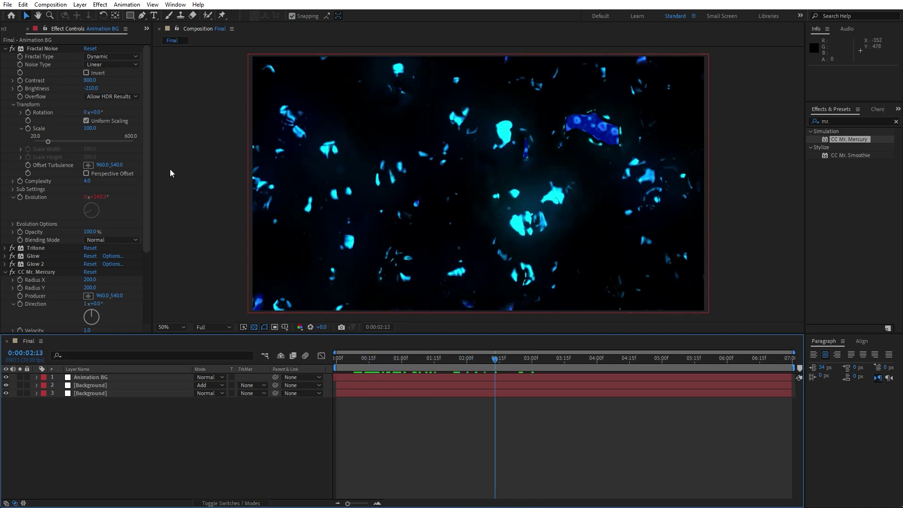
{"action": "left_click", "coordinate": [6, 48]}
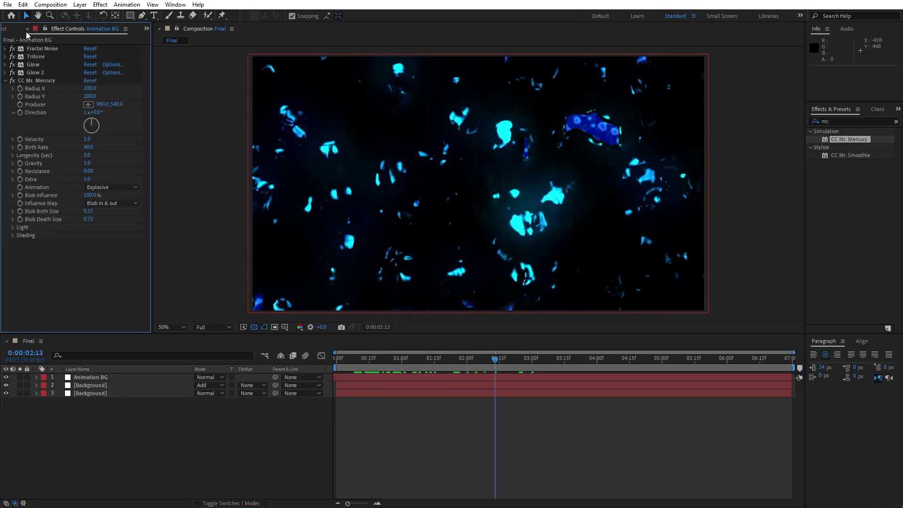
Create a 1920 x 1080, 30 fps, seven-second composition named "Text + Elements".
{"action": "left_click", "coordinate": [28, 29]}
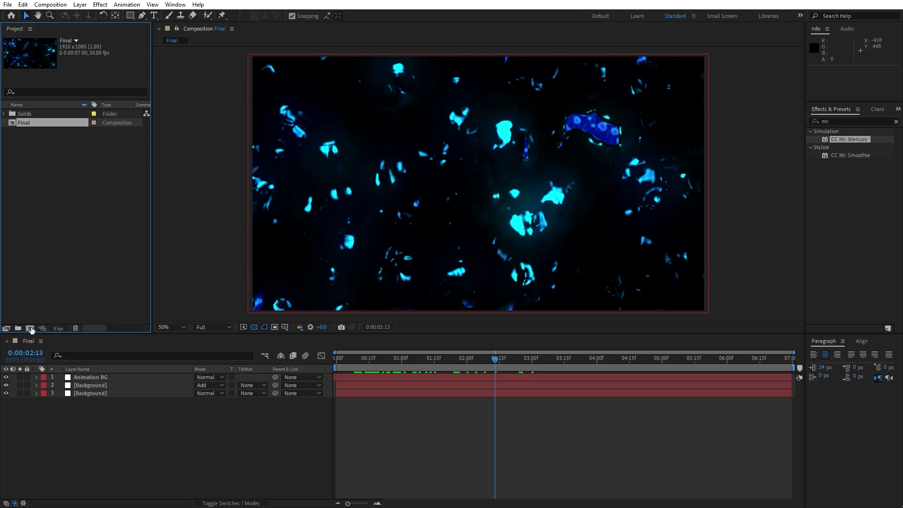
{"action": "left_click", "coordinate": [30, 328]}
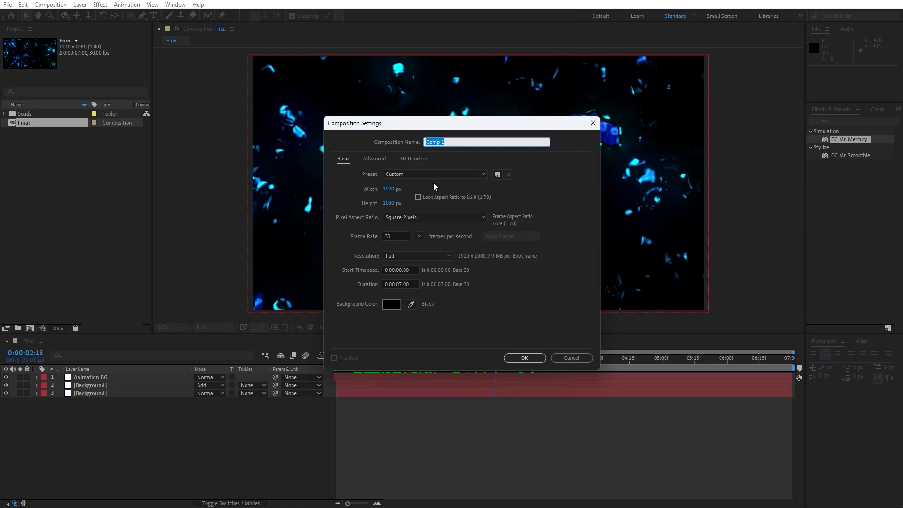
{"action": "type", "text": "Text + Elements"}
{"action": "left_click", "coordinate": [525, 358]}
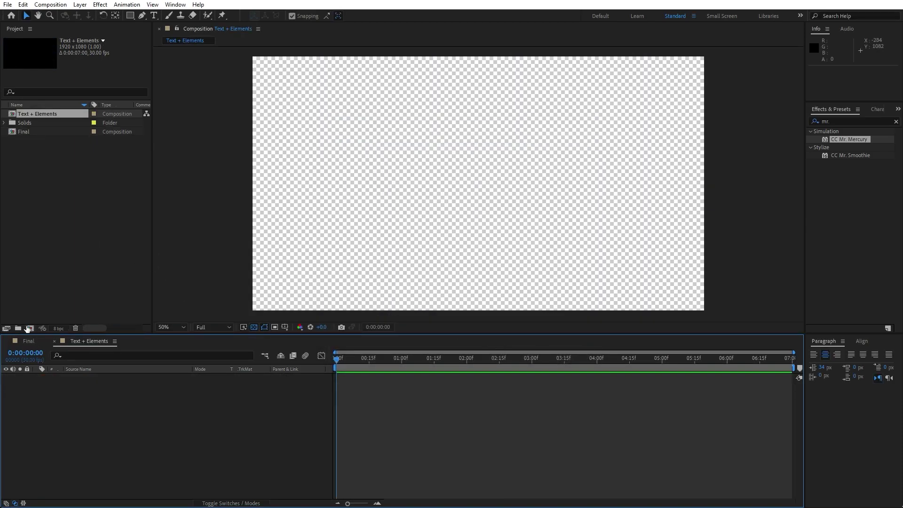
Create a 1920 x 300 px, 30 fps, seven-second composition named "Text".
{"action": "left_click", "coordinate": [29, 328]}
{"action": "type", "text": "Text"}
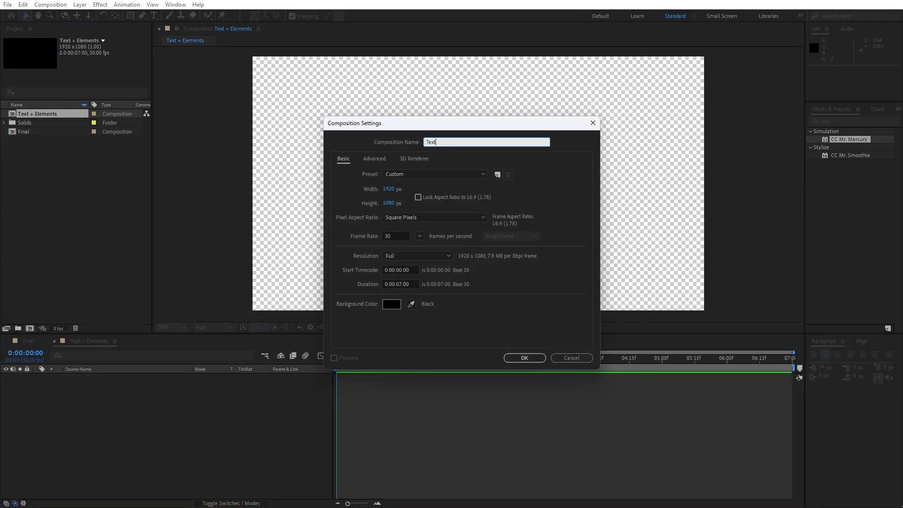
{"action": "left_click", "coordinate": [388, 204]}
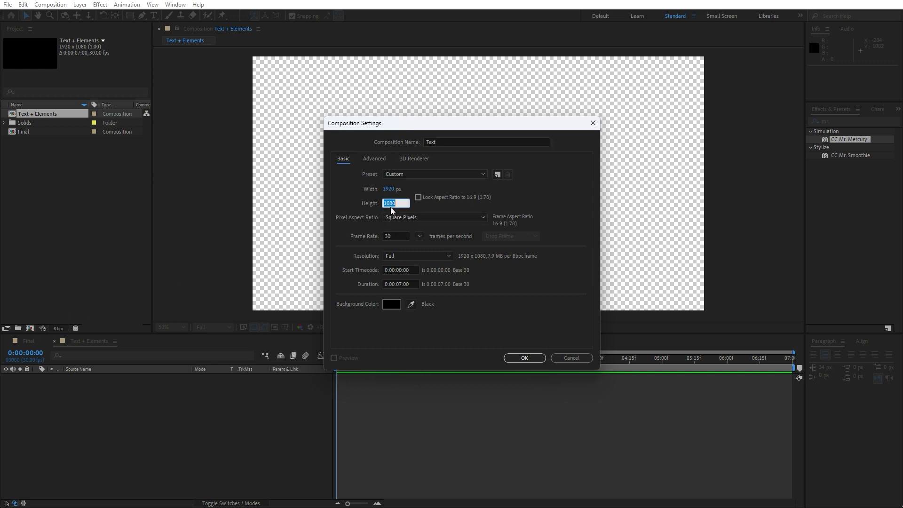
{"action": "type", "text": "300"}
{"action": "left_click", "coordinate": [522, 358]}
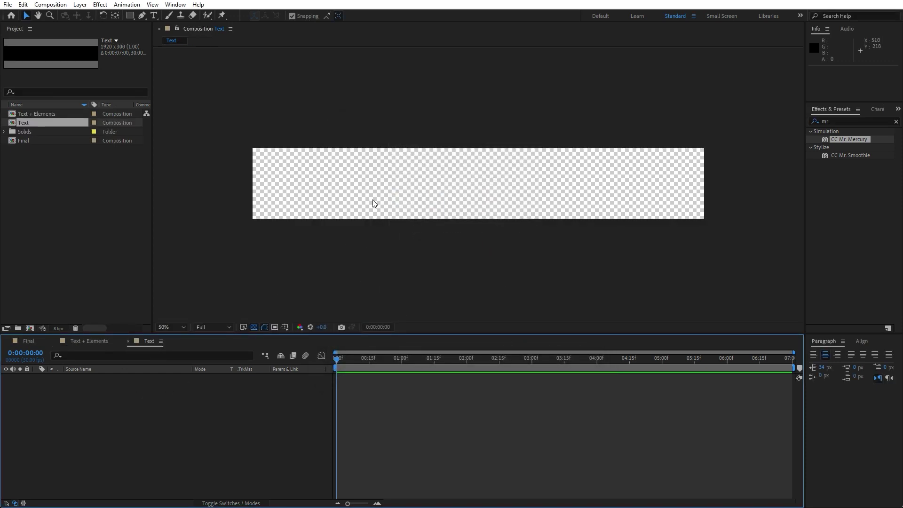
Add a text layer reading "LIQUID" in the Text composition and turn off the transparency grid.
{"action": "key", "text": "ctrl+t"}
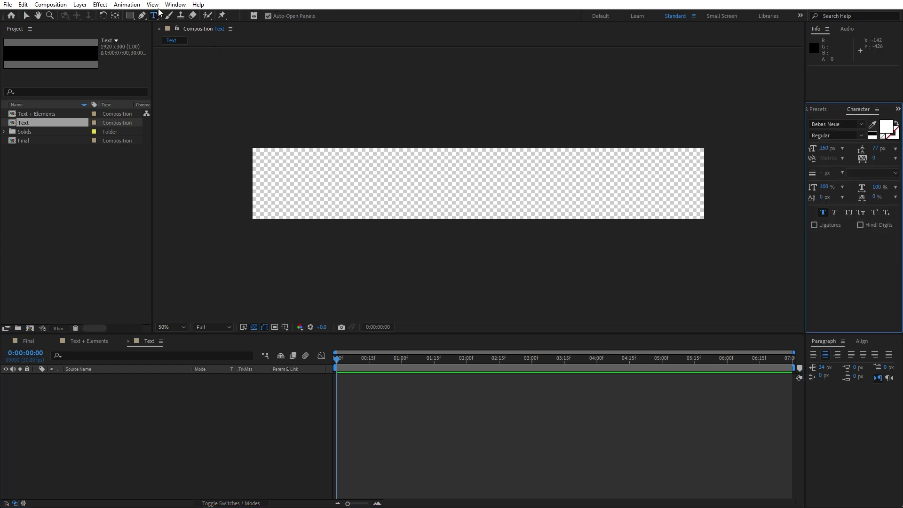
{"action": "left_click", "coordinate": [404, 193]}
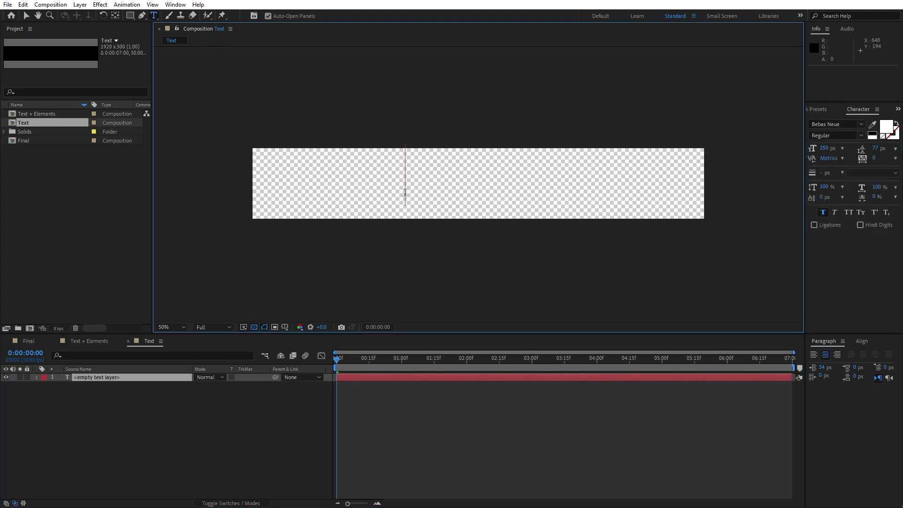
{"action": "type", "text": "LIQUID"}
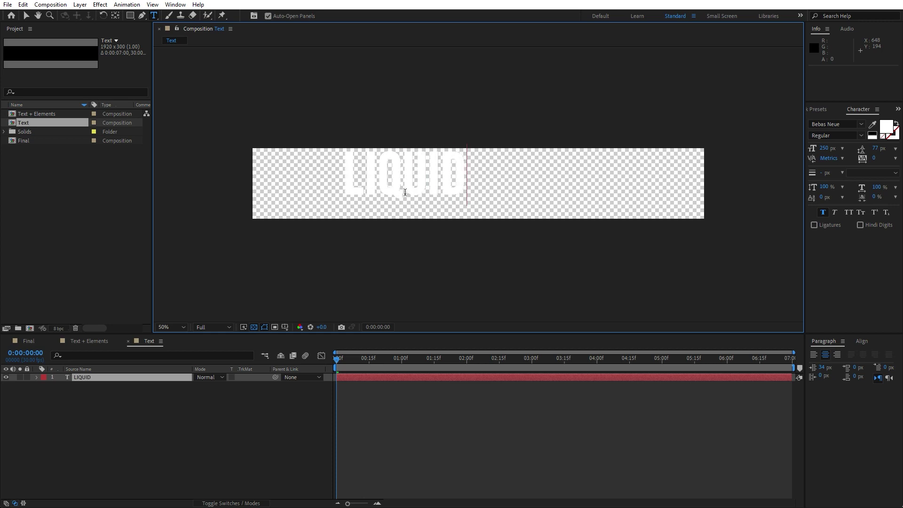
{"action": "left_click", "coordinate": [254, 326]}
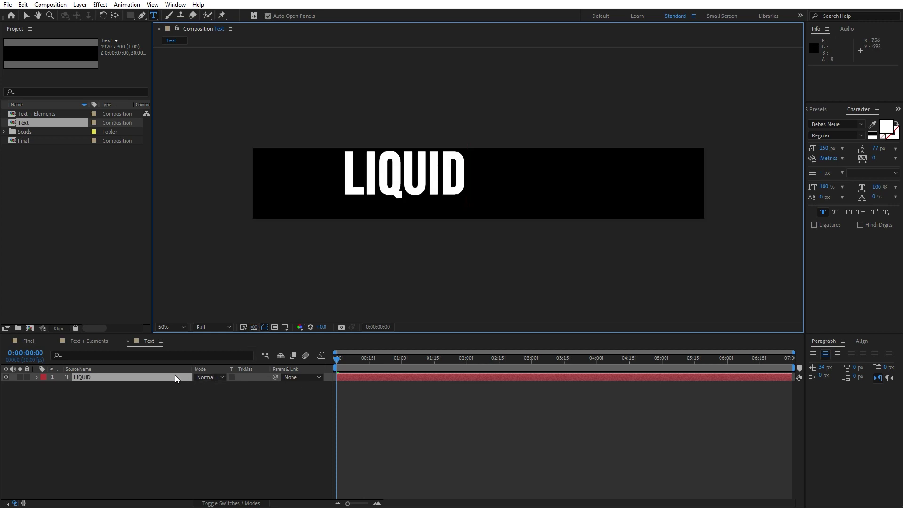
{"action": "left_click", "coordinate": [166, 377]}
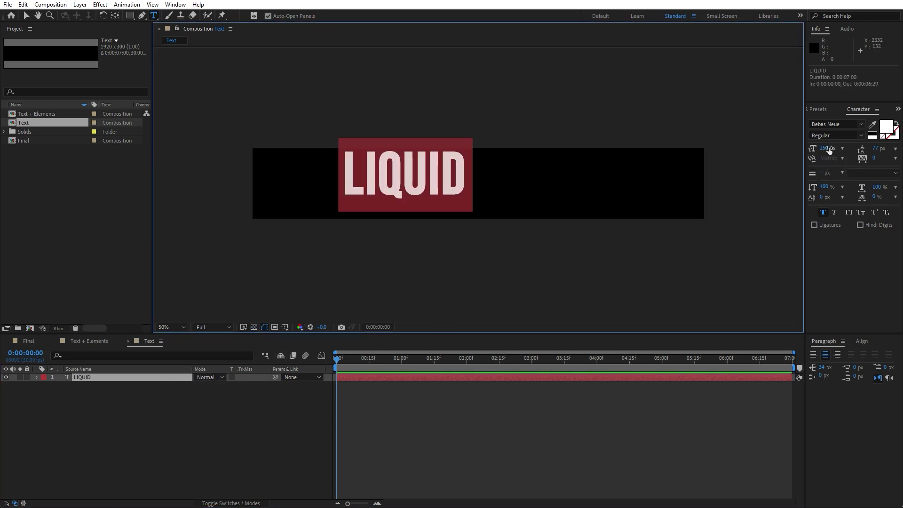
{"action": "left_click", "coordinate": [84, 420]}
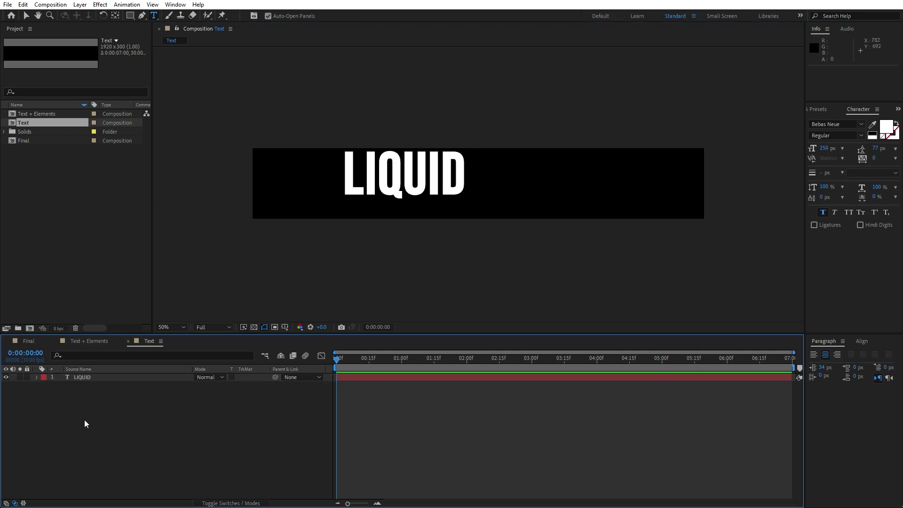
Center the LIQUID layer horizontally and vertically in the composition, with its paragraph alignment set to centered.
{"action": "left_click", "coordinate": [95, 377]}
{"action": "left_click", "coordinate": [862, 341]}
{"action": "left_click", "coordinate": [831, 364]}
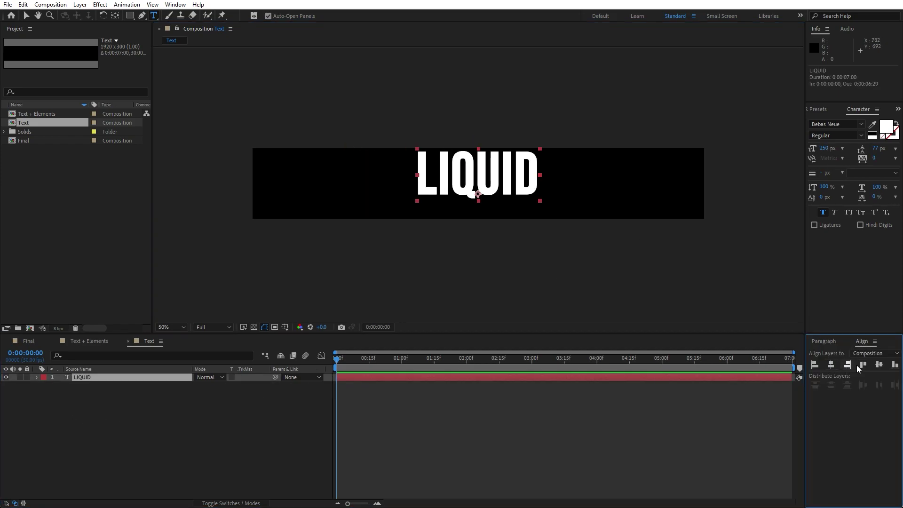
{"action": "left_click", "coordinate": [879, 364]}
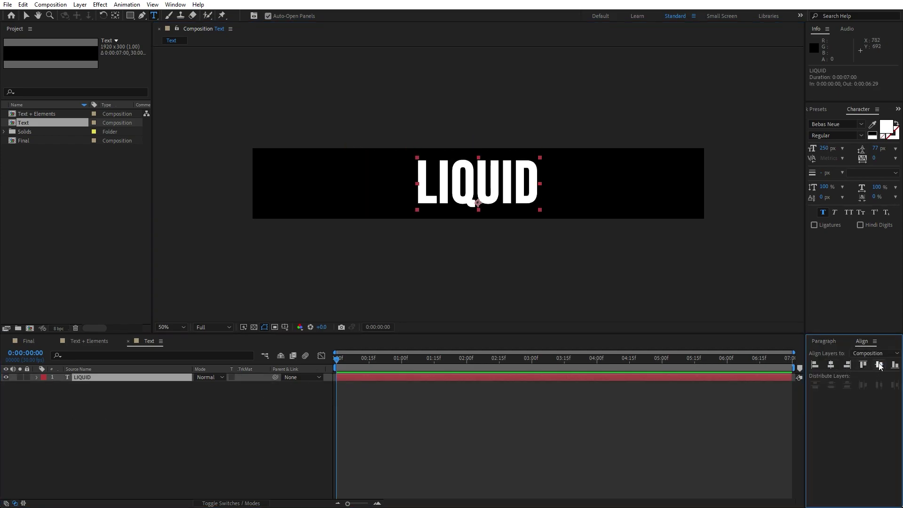
{"action": "left_click", "coordinate": [827, 341]}
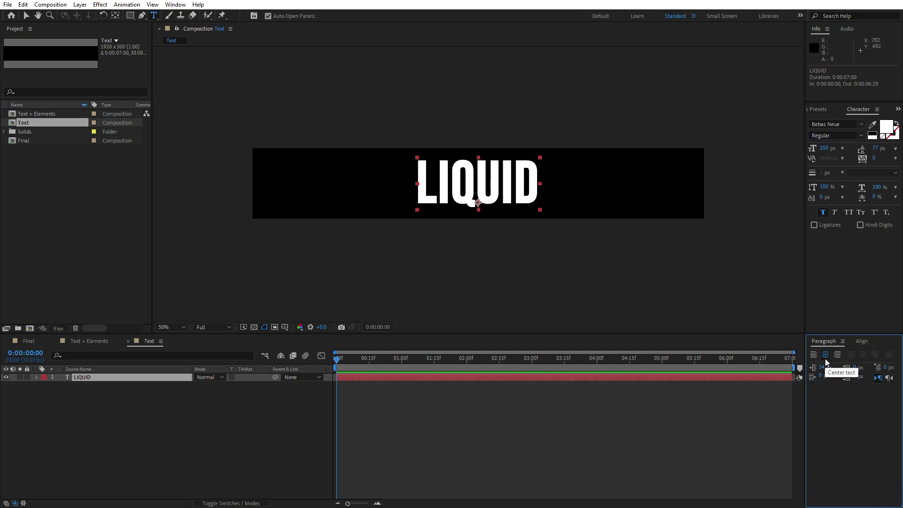
{"action": "left_click", "coordinate": [825, 358]}
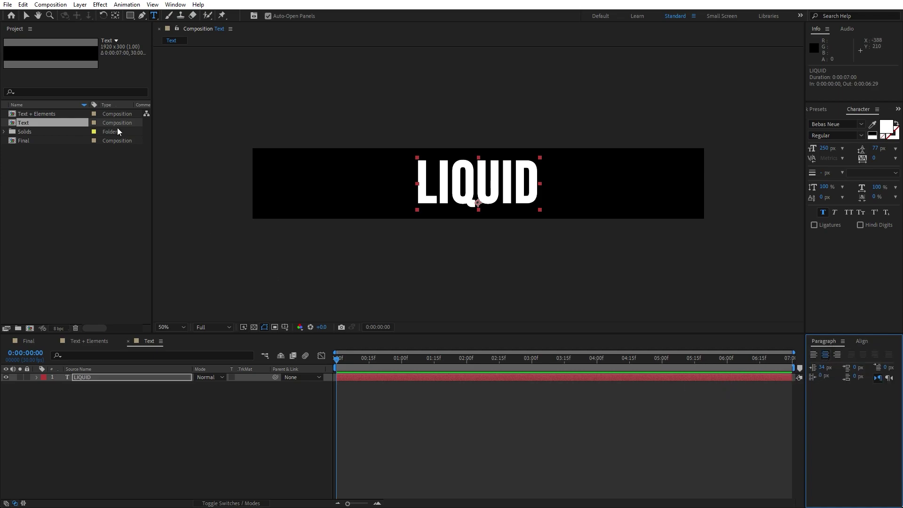
{"action": "left_click", "coordinate": [180, 6]}
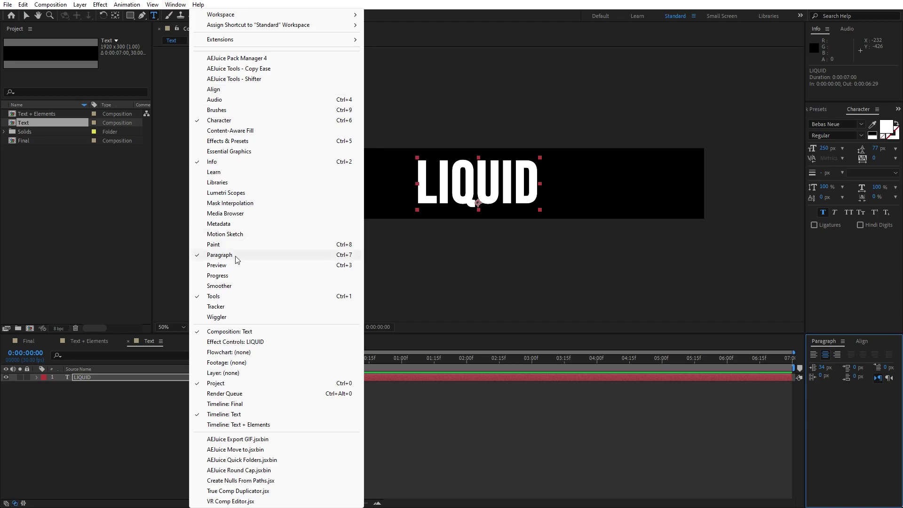
{"action": "left_click", "coordinate": [115, 382]}
Add a Tracking animator to the LIQUID text layer and set its Tracking Amount to 100.
{"action": "left_click", "coordinate": [109, 376]}
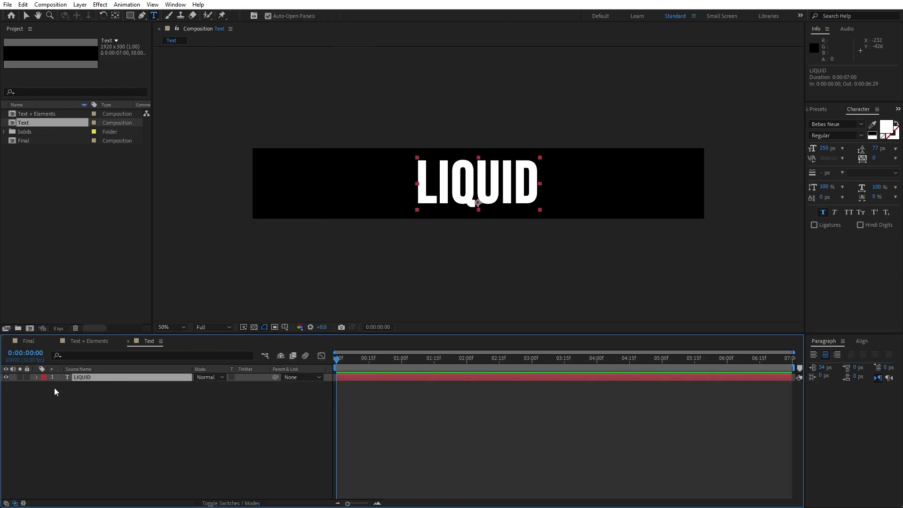
{"action": "left_click", "coordinate": [35, 377]}
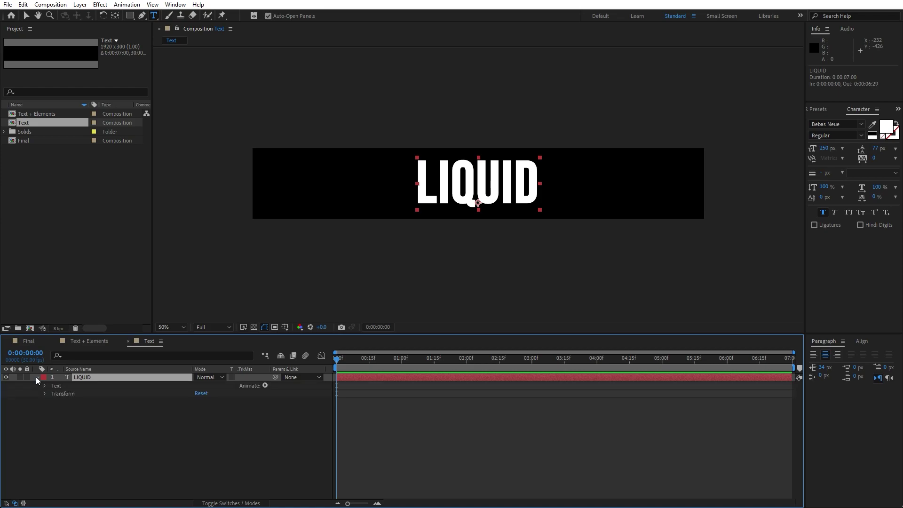
{"action": "left_click", "coordinate": [265, 385]}
{"action": "left_click", "coordinate": [306, 317]}
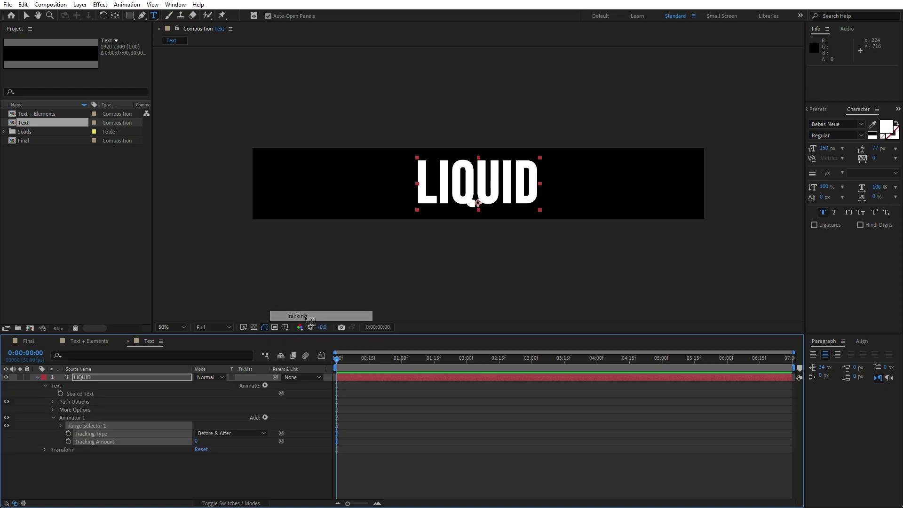
{"action": "left_click", "coordinate": [197, 471]}
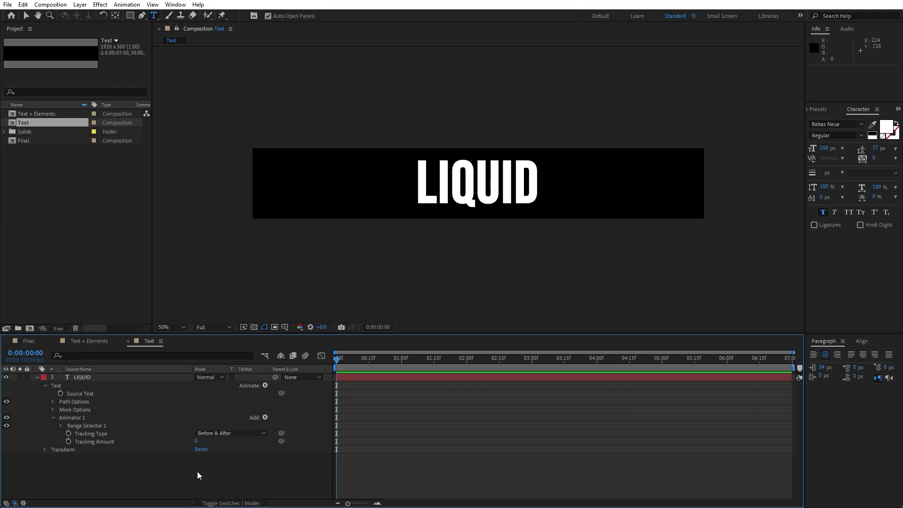
{"action": "left_click", "coordinate": [197, 442]}
{"action": "type", "text": "100"}
{"action": "key", "text": "Return"}
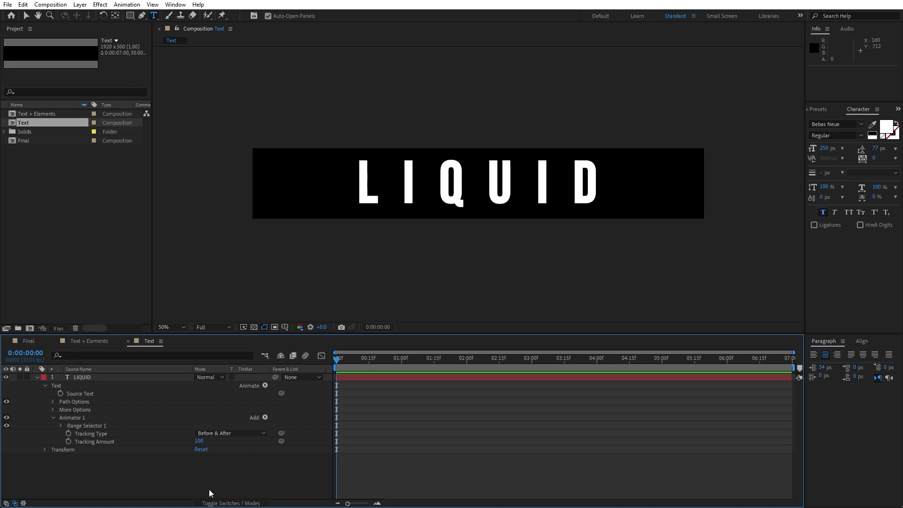
Keyframe LIQUID's Tracking Amount from 100 at the first frame to 0 at the last frame, and preview it.
{"action": "left_click", "coordinate": [68, 442]}
{"action": "left_click", "coordinate": [343, 360]}
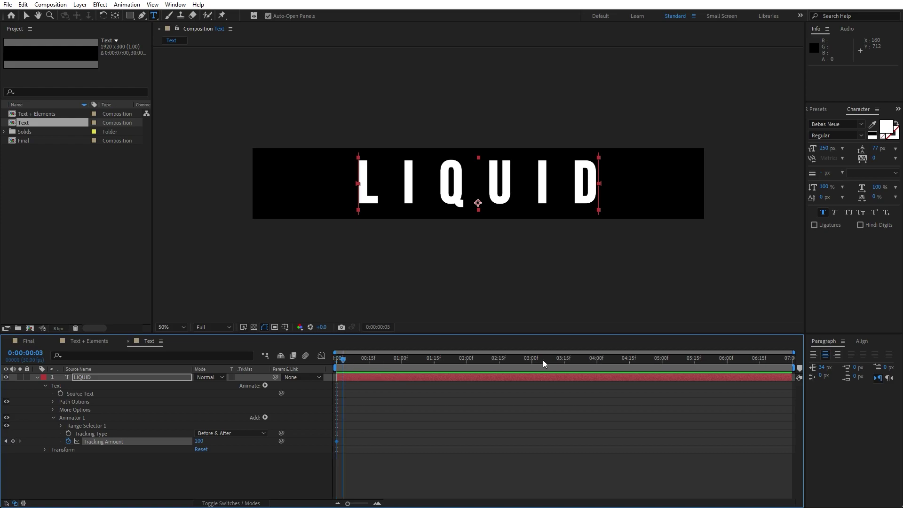
{"action": "key", "text": "End"}
{"action": "left_click", "coordinate": [202, 442]}
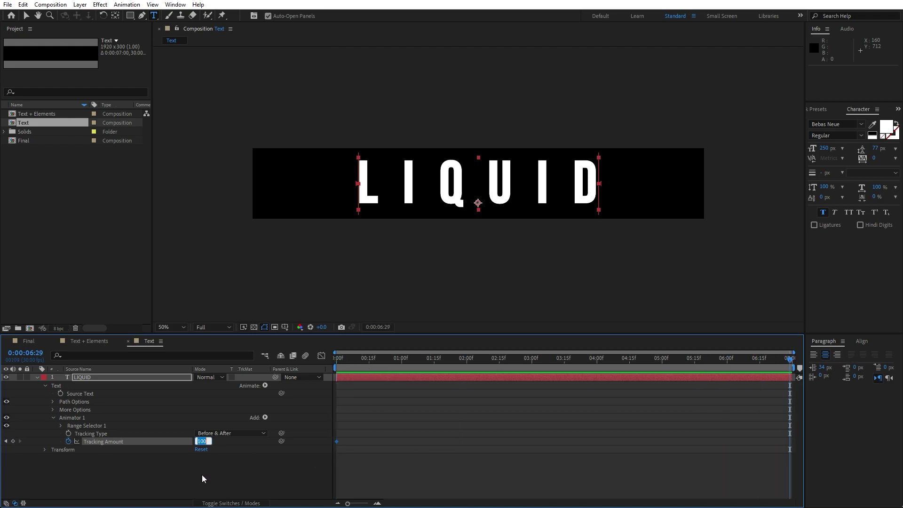
{"action": "type", "text": "0"}
{"action": "key", "text": "Return"}
{"action": "left_click", "coordinate": [38, 377]}
{"action": "key", "text": "space"}
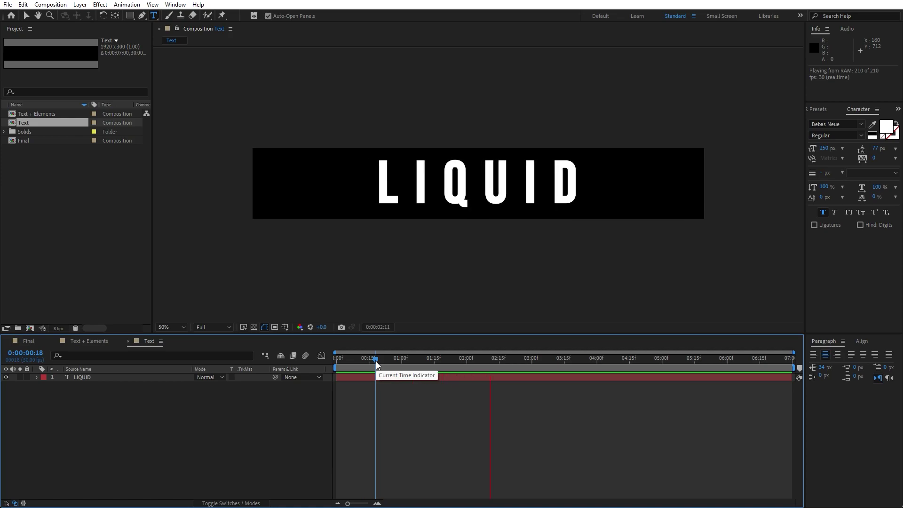
{"action": "left_click", "coordinate": [374, 361]}
Apply Easy Ease to both Tracking Amount keyframes of the LIQUID layer and collapse its properties.
{"action": "left_click", "coordinate": [127, 379]}
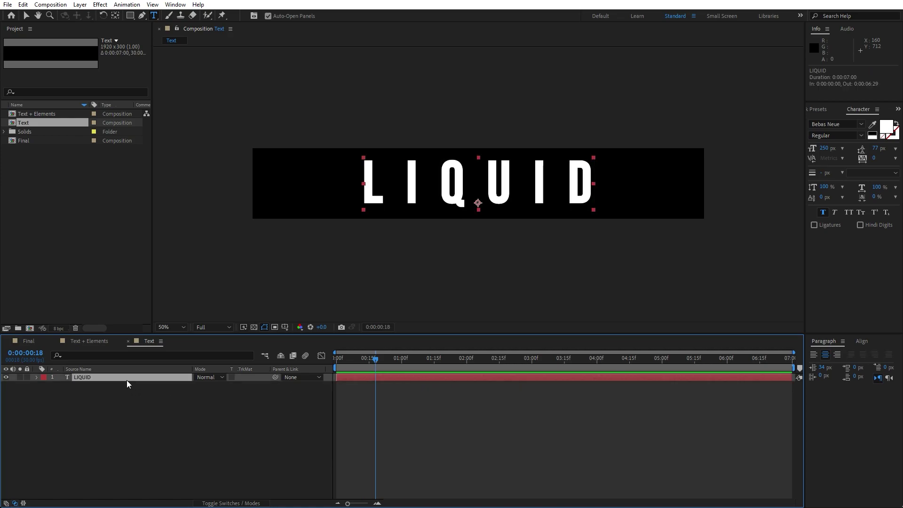
{"action": "key", "text": "u"}
{"action": "key", "text": "u"}
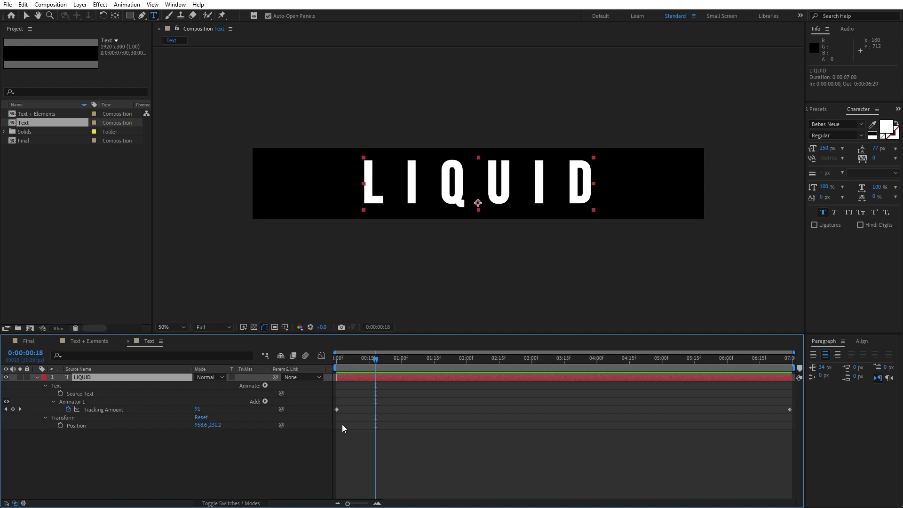
{"action": "left_click_drag", "start_coordinate": [332, 426], "coordinate": [795, 387]}
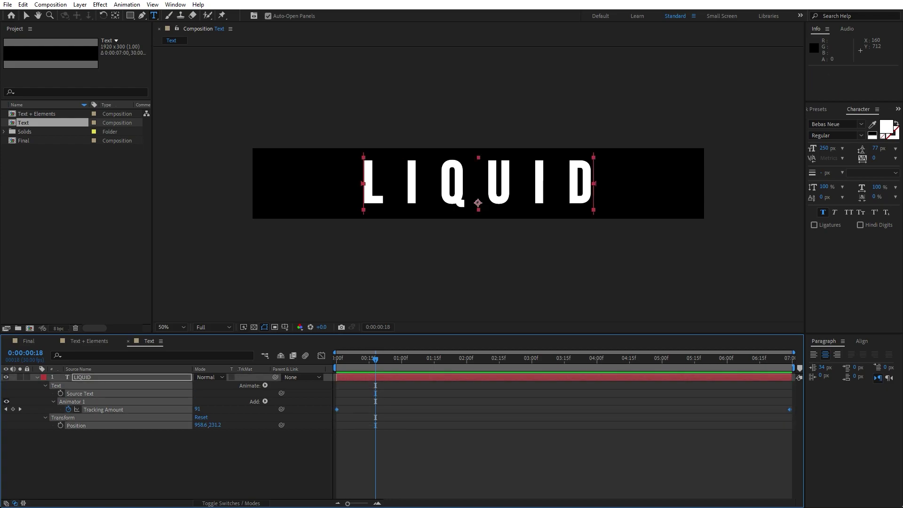
{"action": "key", "text": "F9"}
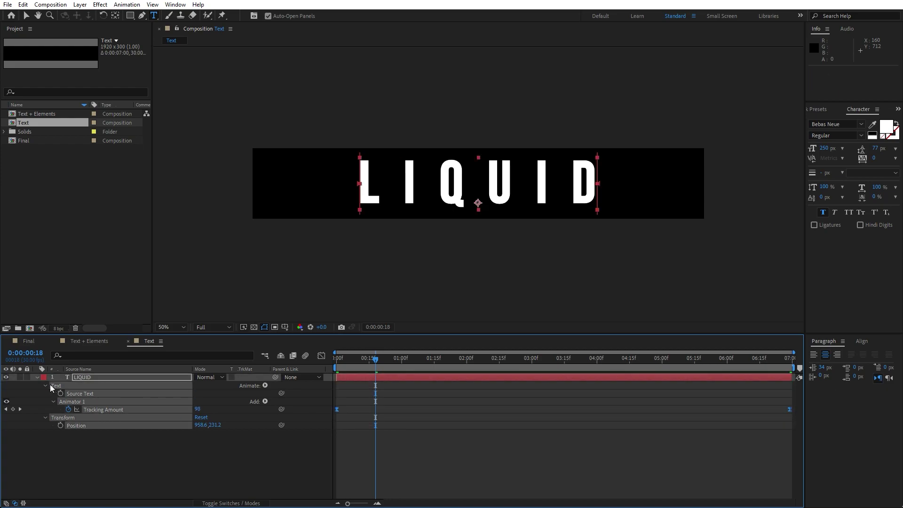
{"action": "left_click", "coordinate": [36, 378]}
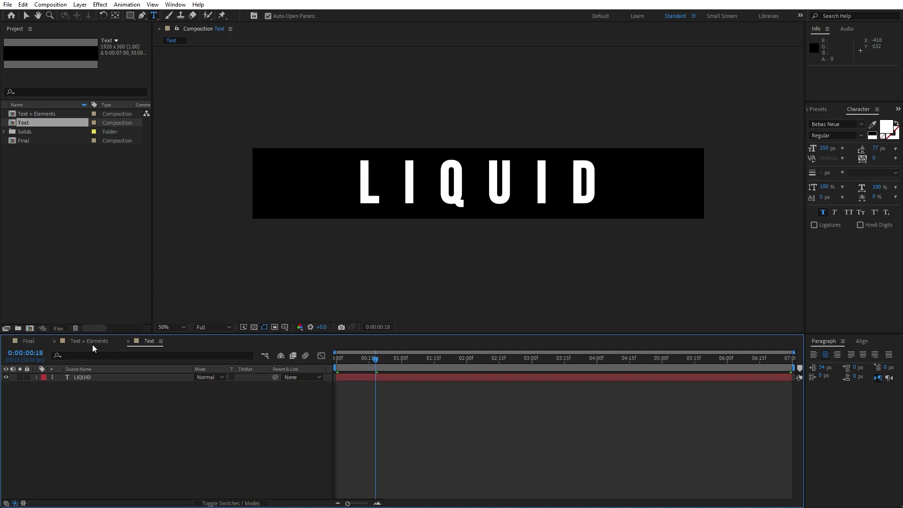
Close the Text timeline, place the Text composition into Text + Elements, and turn off the transparency grid.
{"action": "left_click", "coordinate": [130, 341]}
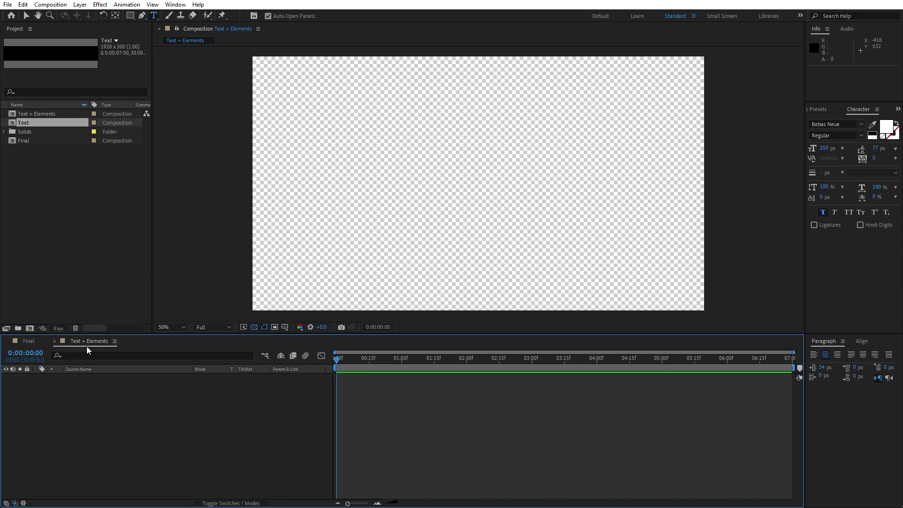
{"action": "left_click", "coordinate": [33, 123]}
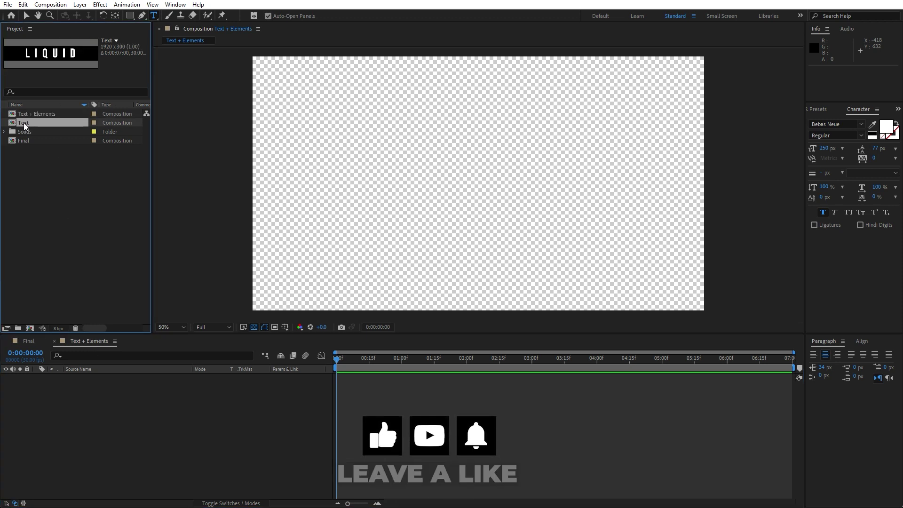
{"action": "left_click_drag", "start_coordinate": [24, 123], "coordinate": [128, 416]}
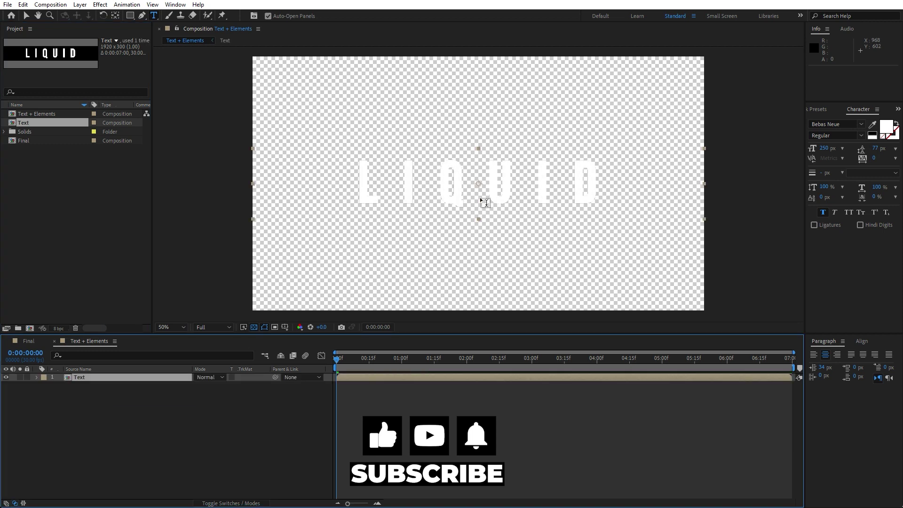
{"action": "left_click", "coordinate": [254, 327]}
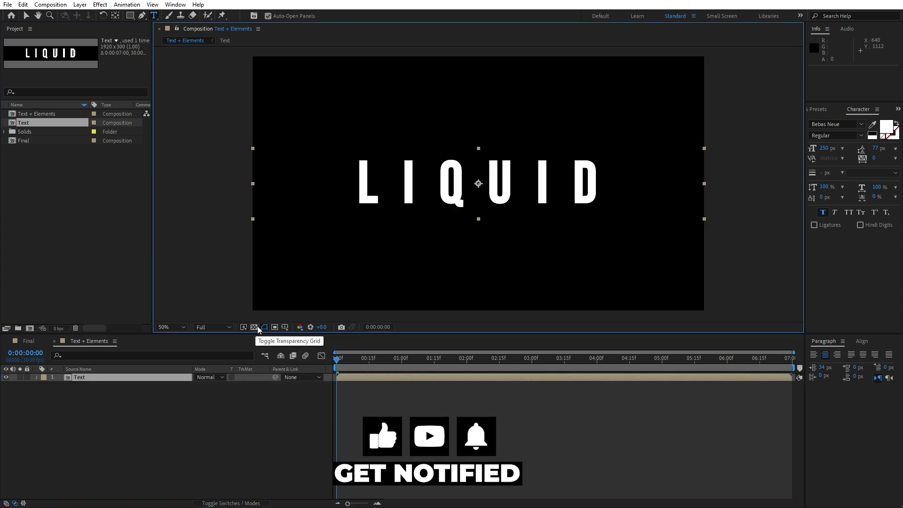
Copy the Animation BG layer from the Final composition and paste it above the Text layer in Text + Elements.
{"action": "left_click", "coordinate": [41, 344]}
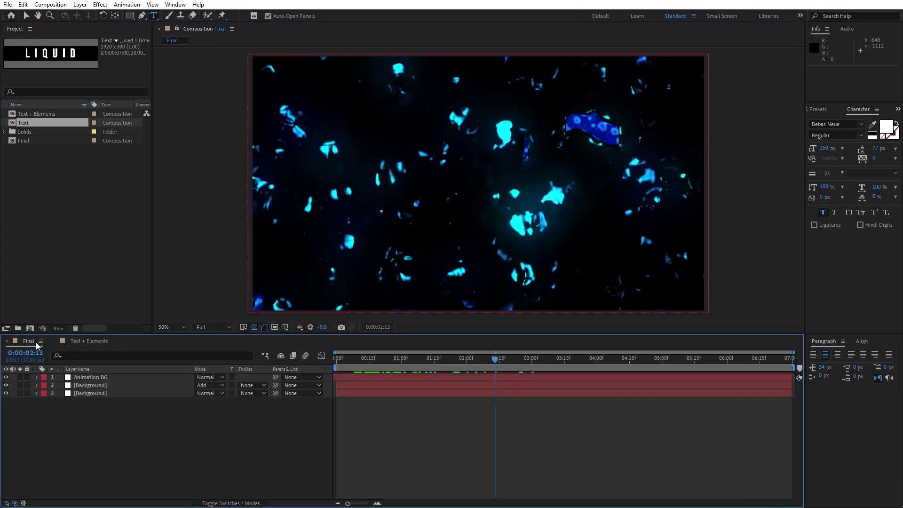
{"action": "left_click", "coordinate": [98, 377]}
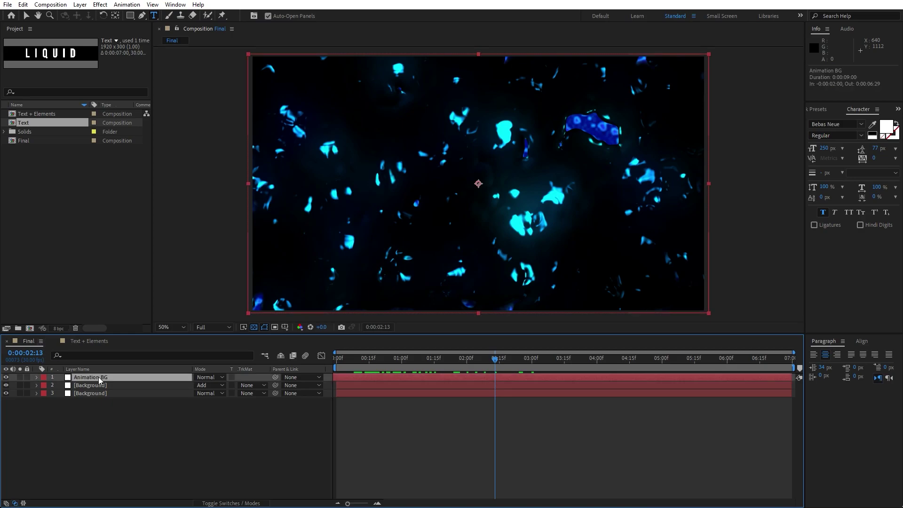
{"action": "left_click", "coordinate": [107, 428]}
{"action": "left_click", "coordinate": [84, 340]}
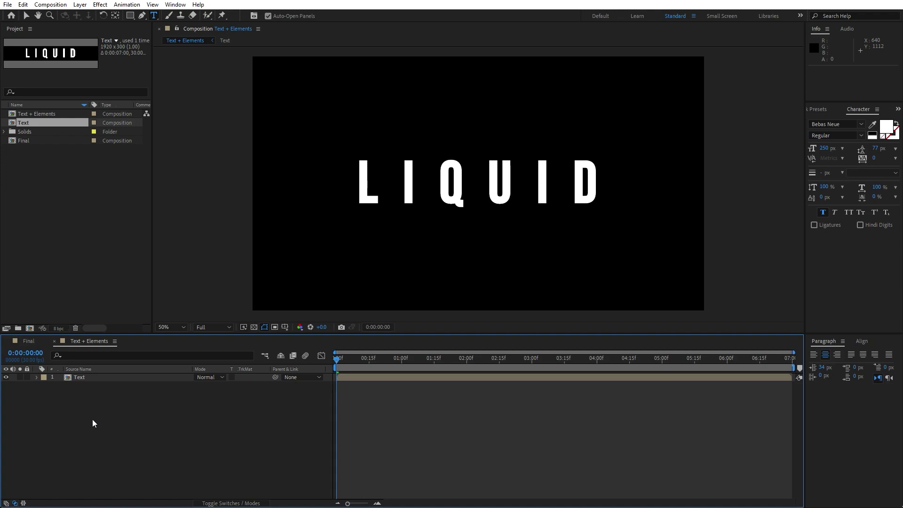
{"action": "key", "text": "ctrl+v"}
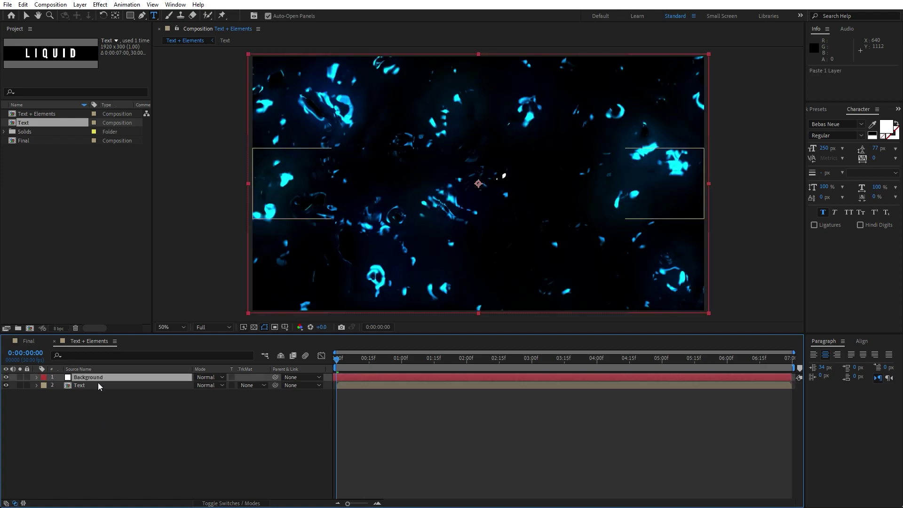
Move the Animation BG layer below Text, set its track matte to Alpha Matte "Text", and scrub through the result.
{"action": "left_click_drag", "start_coordinate": [94, 378], "coordinate": [96, 404]}
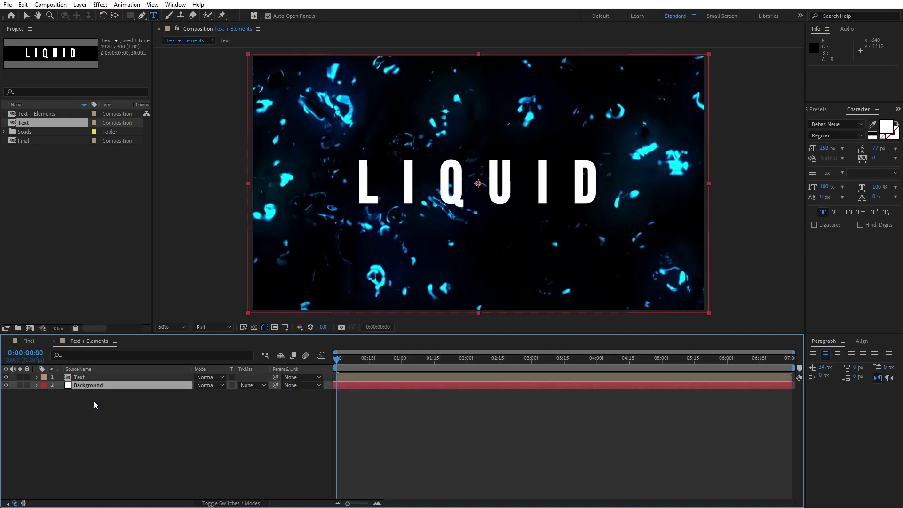
{"action": "left_click", "coordinate": [253, 386]}
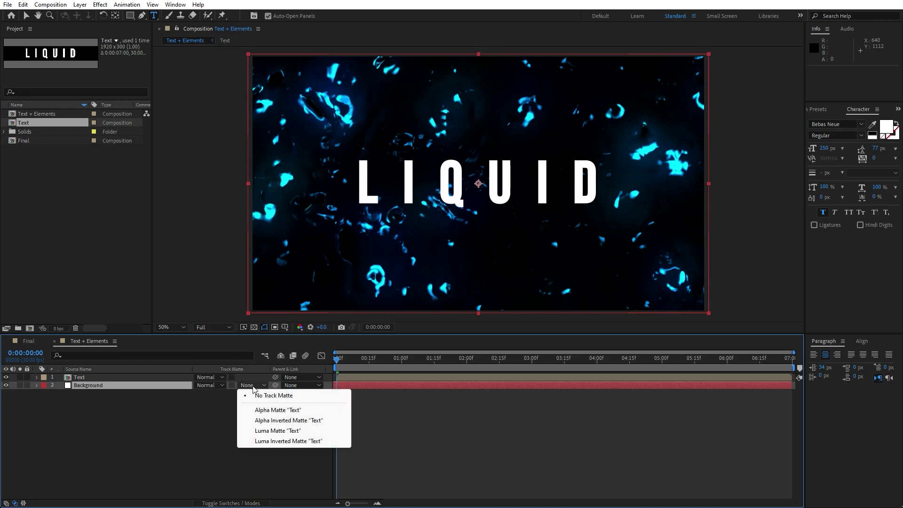
{"action": "left_click", "coordinate": [268, 410]}
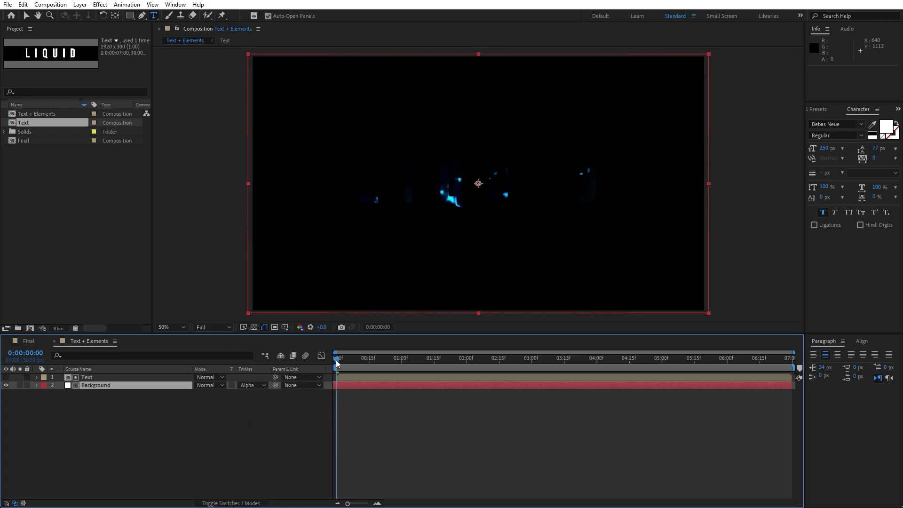
{"action": "left_click_drag", "start_coordinate": [335, 360], "coordinate": [445, 362]}
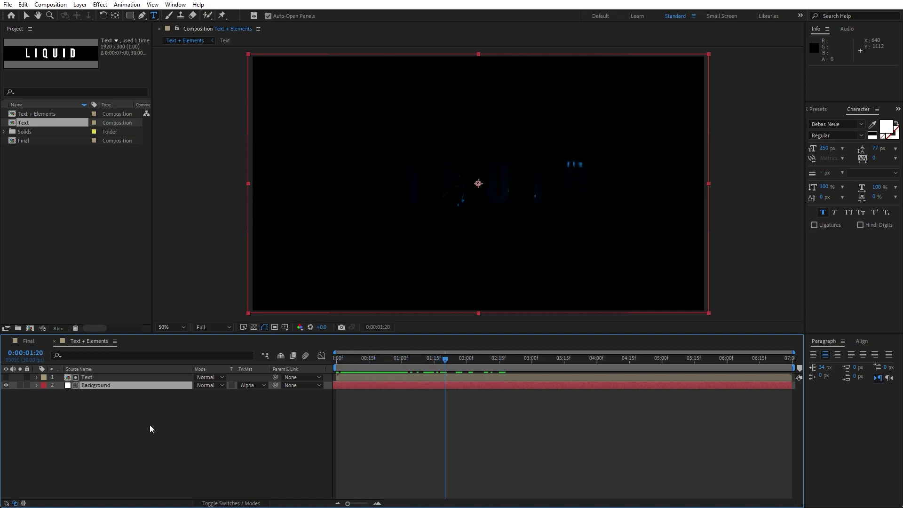
{"action": "left_click", "coordinate": [150, 424]}
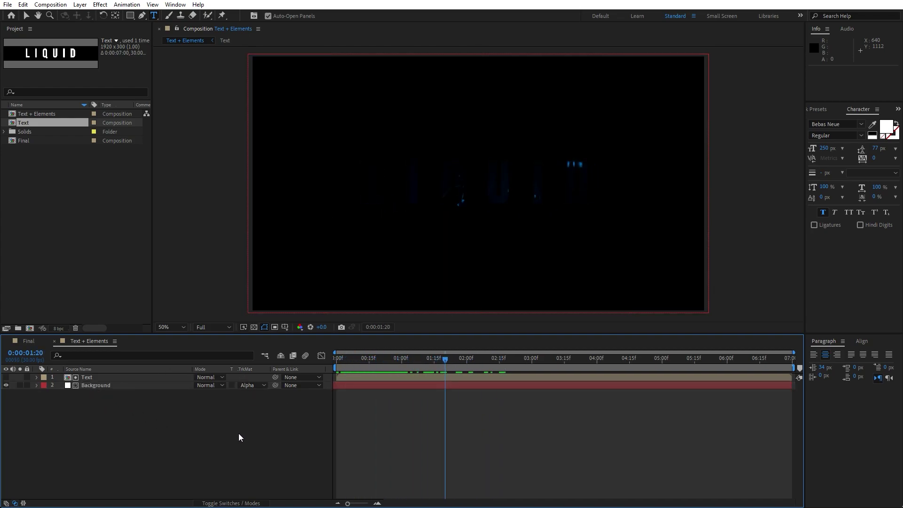
{"action": "right_click", "coordinate": [252, 368]}
{"action": "mouse_move", "coordinate": [277, 398]}
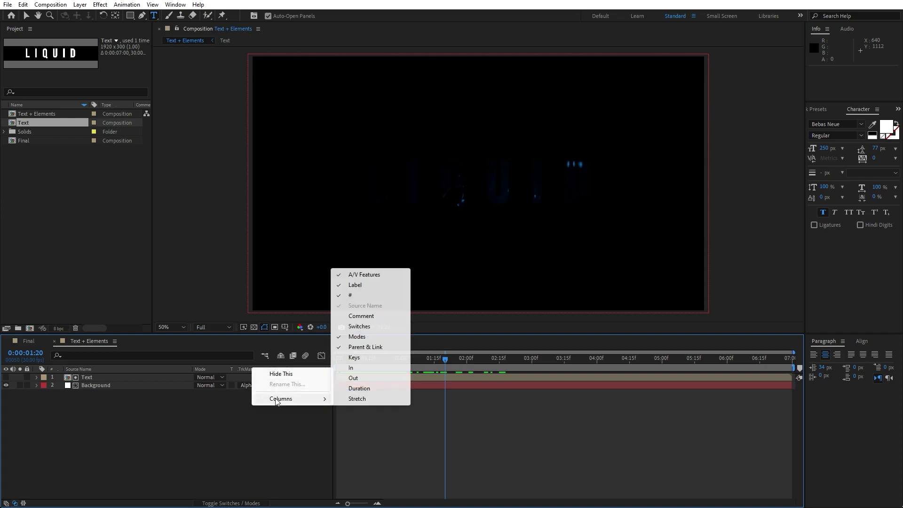
{"action": "left_click", "coordinate": [127, 448]}
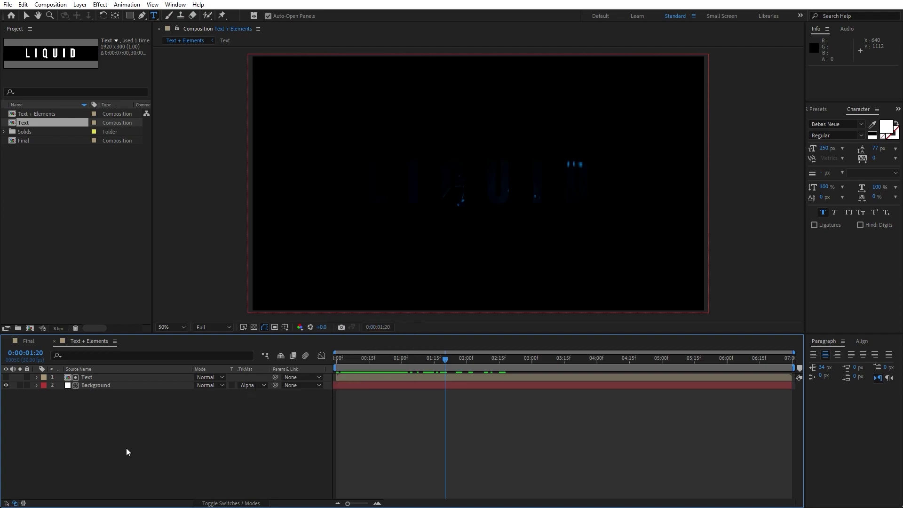
Set the Fractal Noise contrast of the Animation BG layer in Text + Elements to 2000.
{"action": "left_click", "coordinate": [97, 385]}
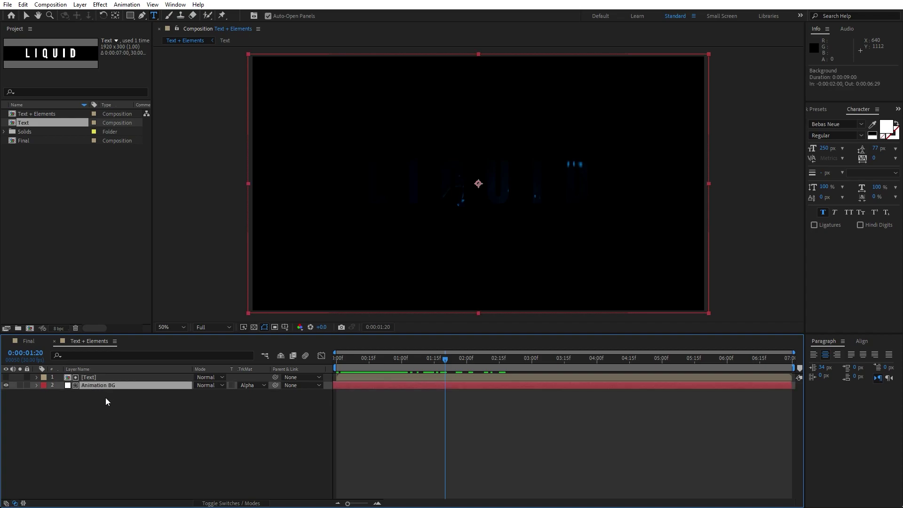
{"action": "key", "text": "F3"}
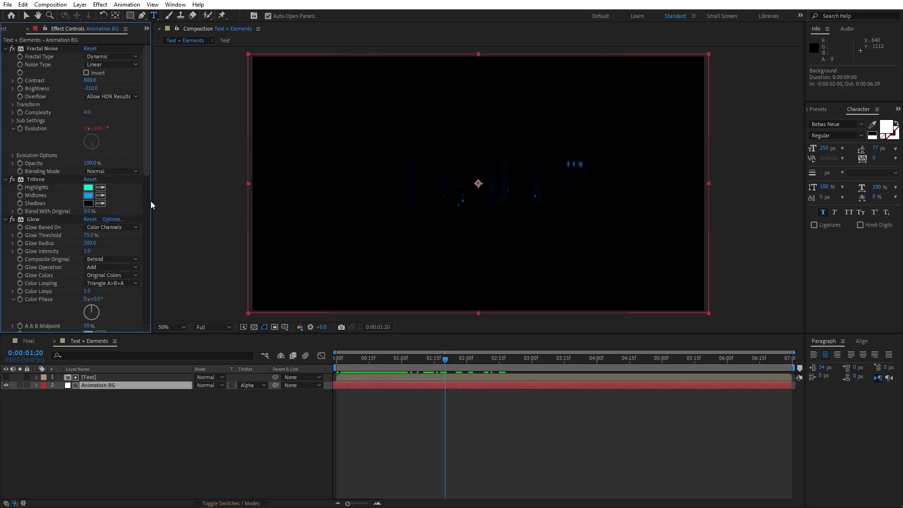
{"action": "left_click", "coordinate": [90, 80]}
{"action": "type", "text": "2"}
{"action": "key", "text": "Return"}
Change the Tritone Highlights colour of Animation BG to near-black 020202 and close its effect controls.
{"action": "left_click", "coordinate": [34, 180]}
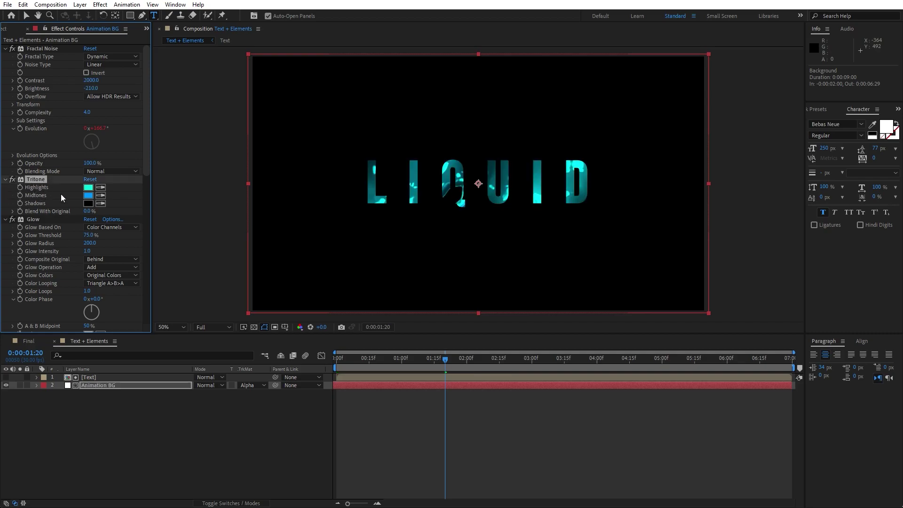
{"action": "left_click", "coordinate": [88, 188]}
{"action": "left_click_drag", "start_coordinate": [561, 356], "coordinate": [496, 403]}
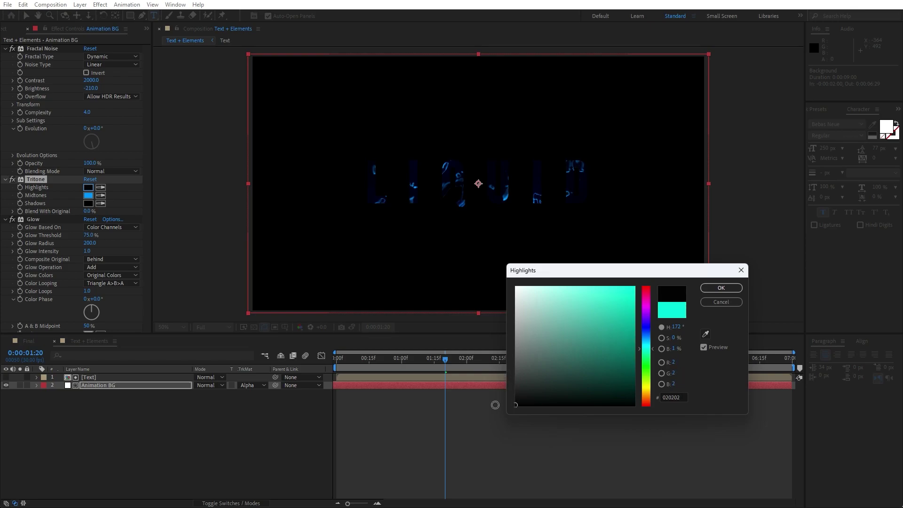
{"action": "left_click", "coordinate": [721, 288]}
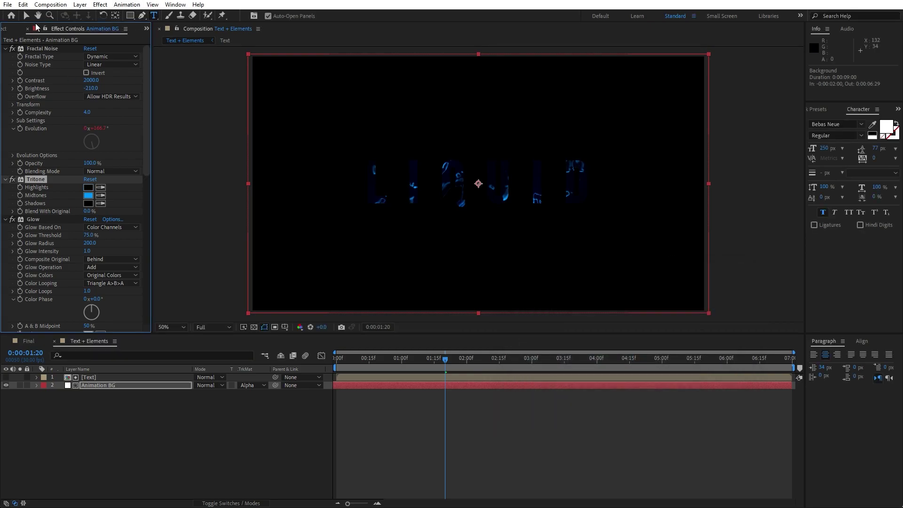
{"action": "left_click", "coordinate": [27, 30]}
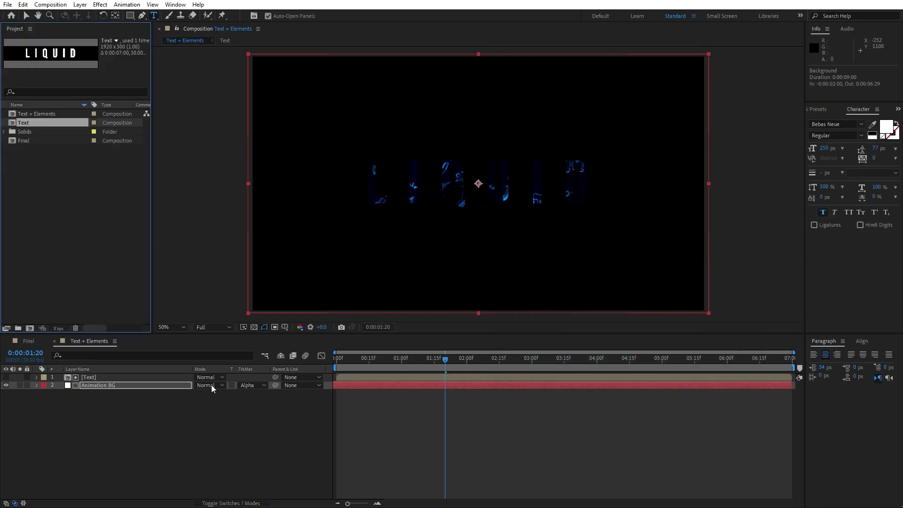
Close the Text + Elements timeline, place that composition as the uppermost layer in Final, and preview the animation.
{"action": "left_click", "coordinate": [54, 341]}
{"action": "left_click", "coordinate": [43, 270]}
{"action": "left_click", "coordinate": [46, 117]}
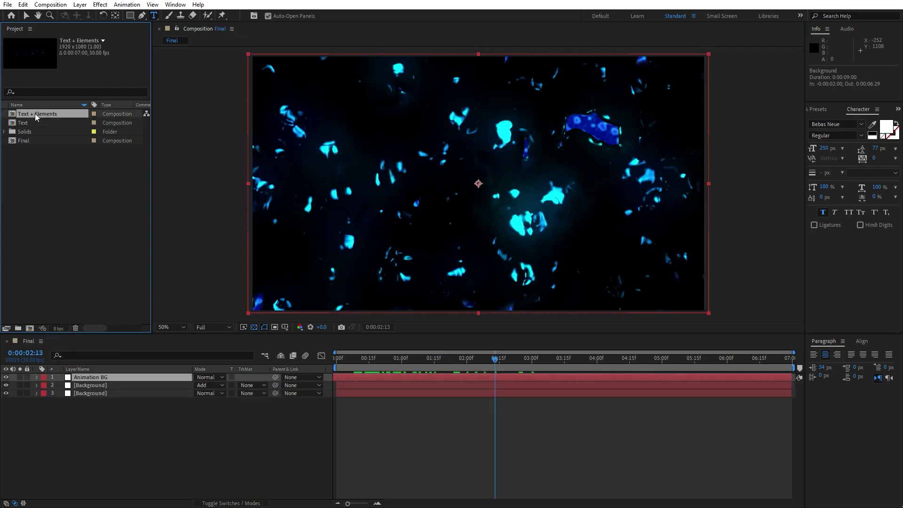
{"action": "left_click_drag", "start_coordinate": [33, 112], "coordinate": [165, 375]}
{"action": "left_click", "coordinate": [165, 439]}
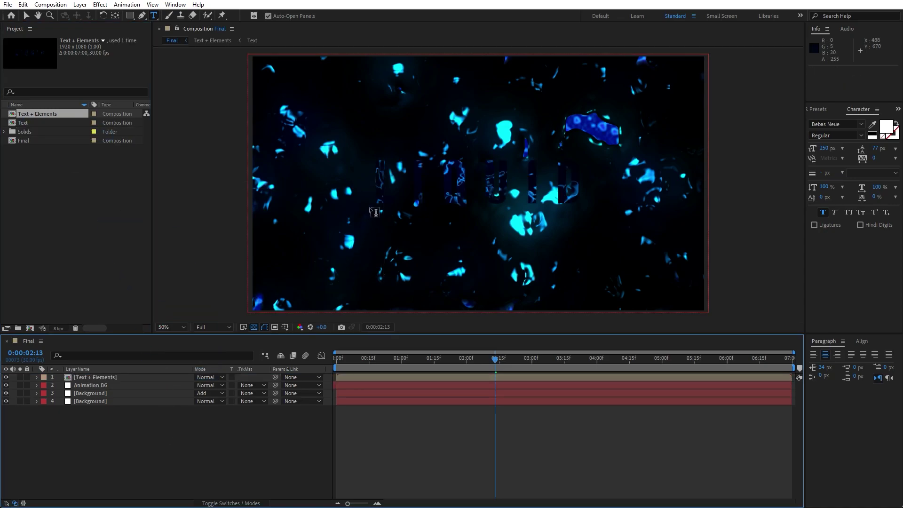
{"action": "key", "text": "space"}
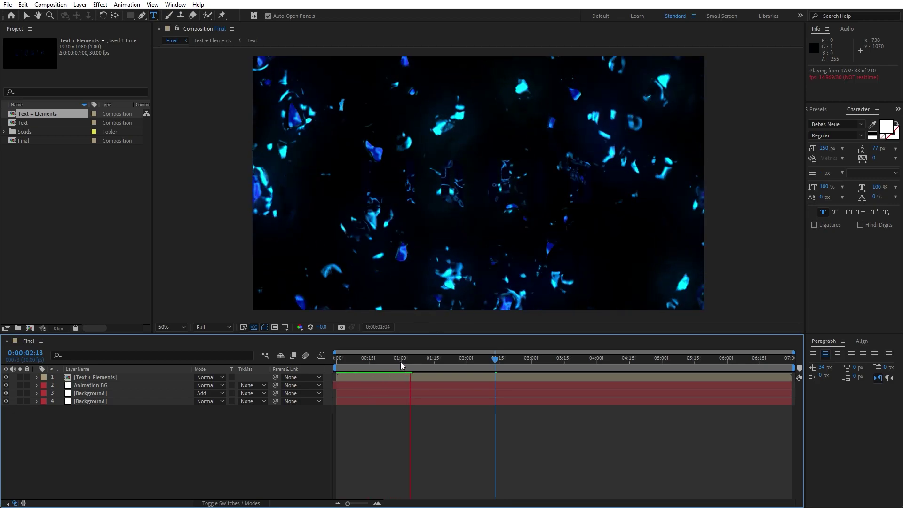
{"action": "mouse_move", "coordinate": [400, 363]}
{"action": "left_mouse_down"}
{"action": "mouse_move", "coordinate": [367, 363]}
{"action": "mouse_move", "coordinate": [407, 368]}
{"action": "mouse_move", "coordinate": [399, 369]}
{"action": "left_mouse_up"}
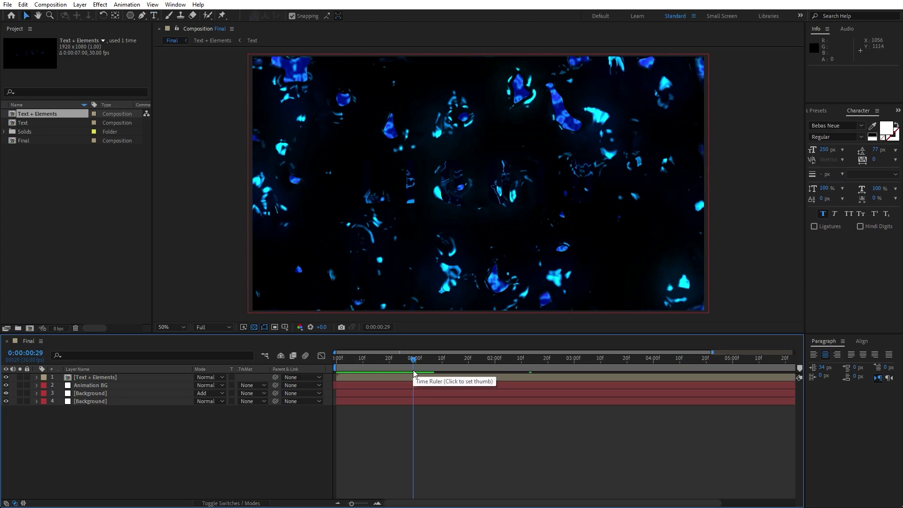
Offset a duplicate of the Text + Elements layer to start at frame 2 and give it a purple label.
{"action": "left_click", "coordinate": [102, 378]}
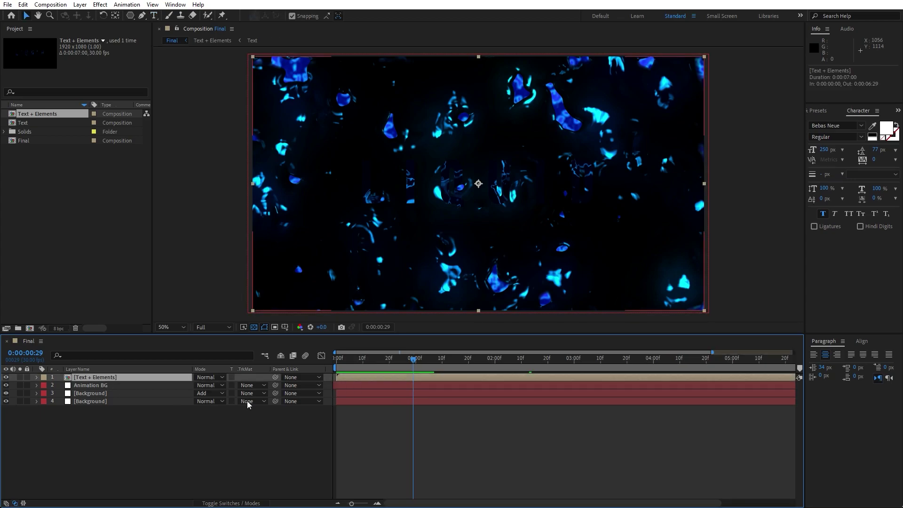
{"action": "key", "text": "ctrl+d"}
{"action": "left_click_drag", "start_coordinate": [363, 364], "coordinate": [343, 367]}
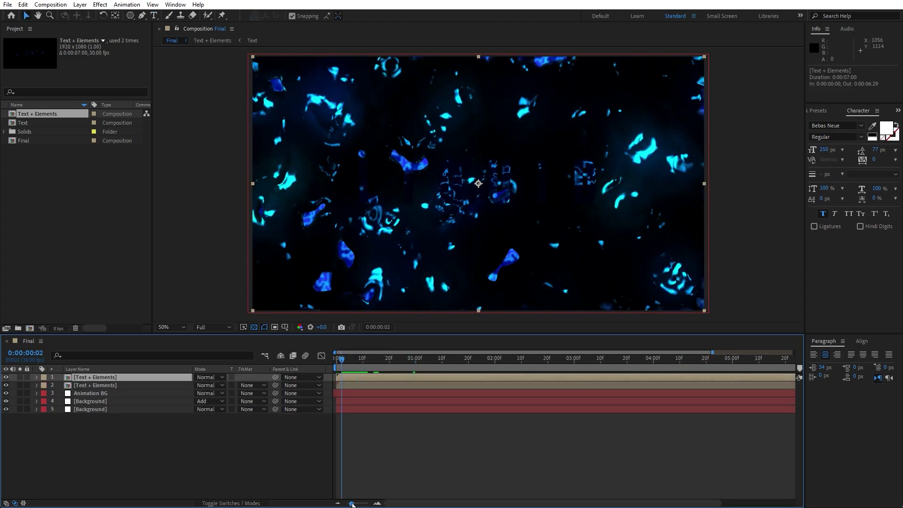
{"action": "left_click_drag", "start_coordinate": [352, 503], "coordinate": [371, 504]}
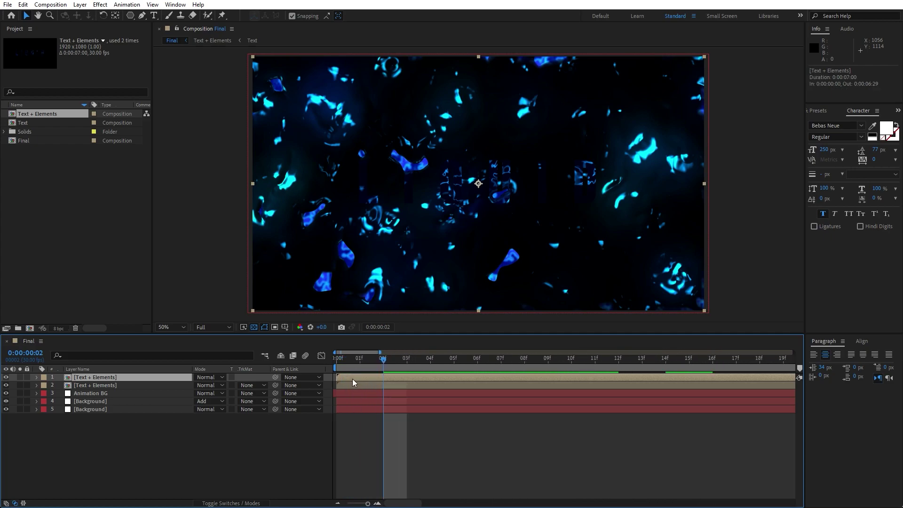
{"action": "left_click_drag", "start_coordinate": [352, 379], "coordinate": [399, 379]}
{"action": "left_click", "coordinate": [43, 378]}
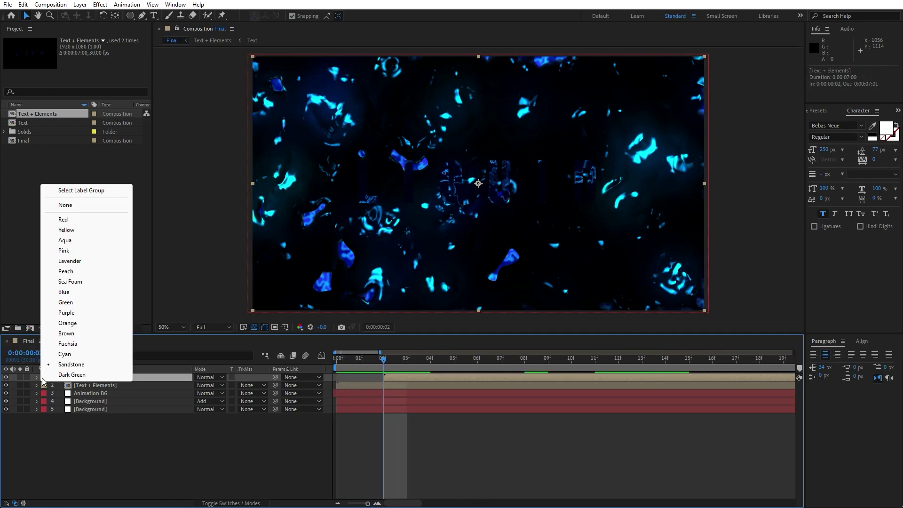
{"action": "left_click", "coordinate": [76, 312]}
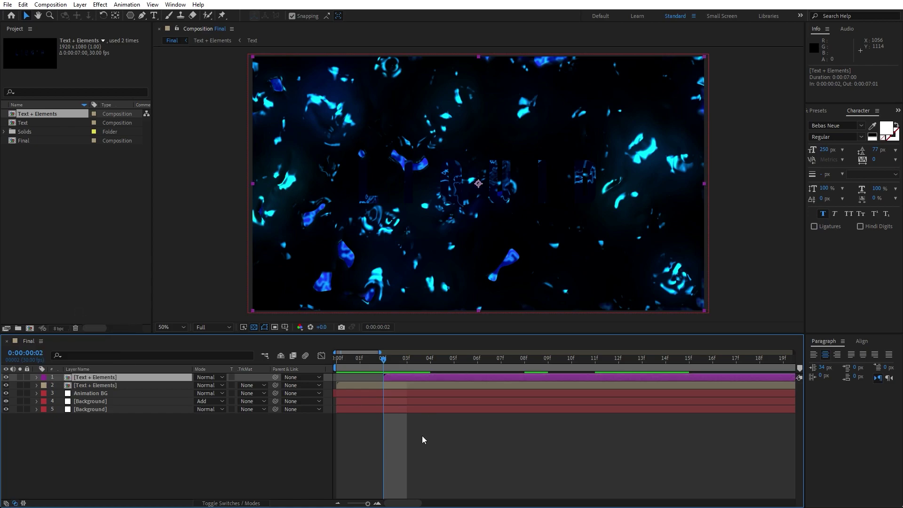
Apply the Tritone effect to the purple Text + Elements copy and set its Midtones to white FFFFFF.
{"action": "left_click", "coordinate": [816, 112]}
{"action": "left_click", "coordinate": [839, 121]}
{"action": "type", "text": "trito"}
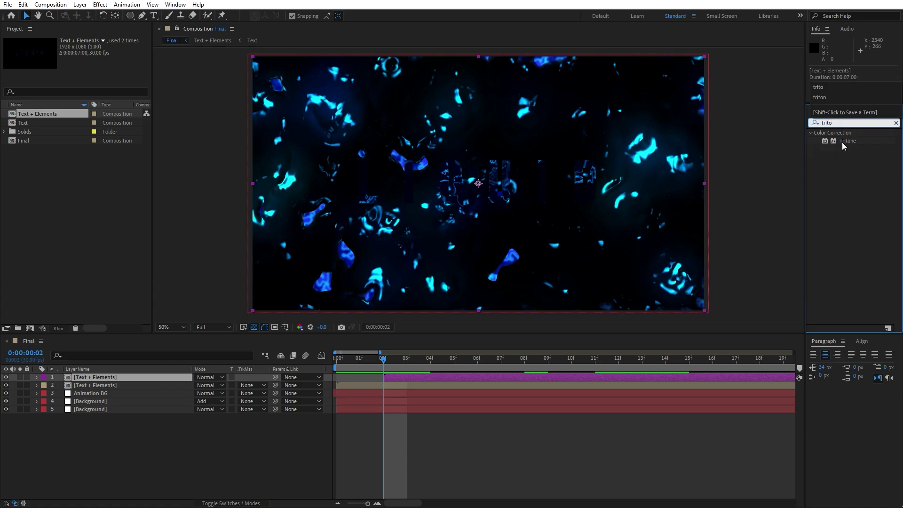
{"action": "left_click_drag", "start_coordinate": [843, 143], "coordinate": [118, 377]}
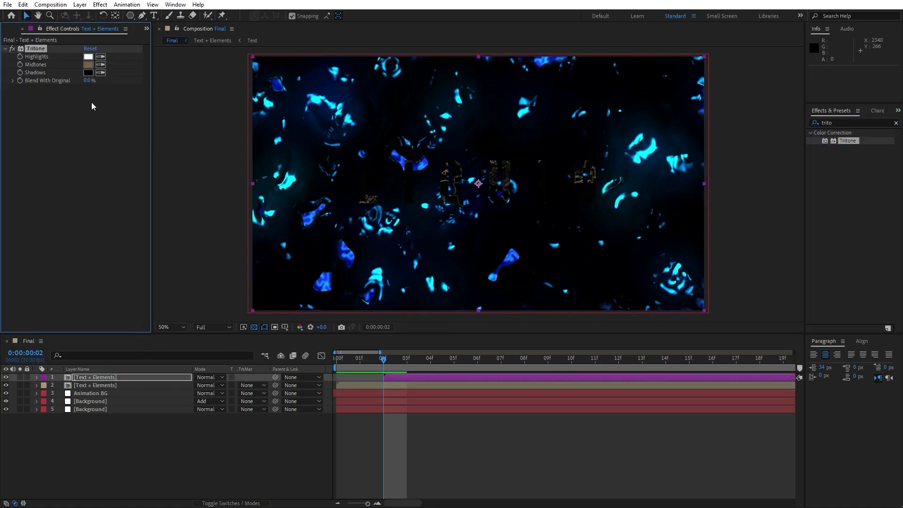
{"action": "left_click", "coordinate": [88, 65]}
{"action": "type", "text": "FFFFFF"}
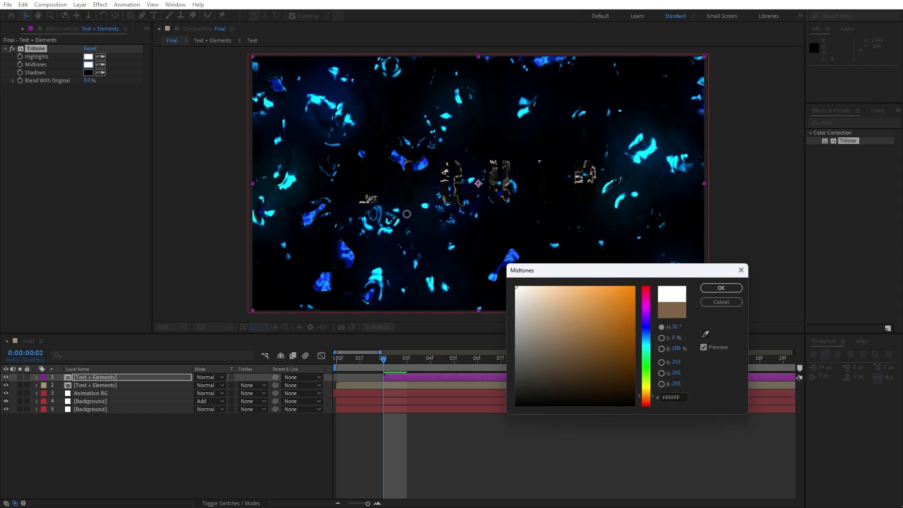
{"action": "left_click", "coordinate": [732, 288]}
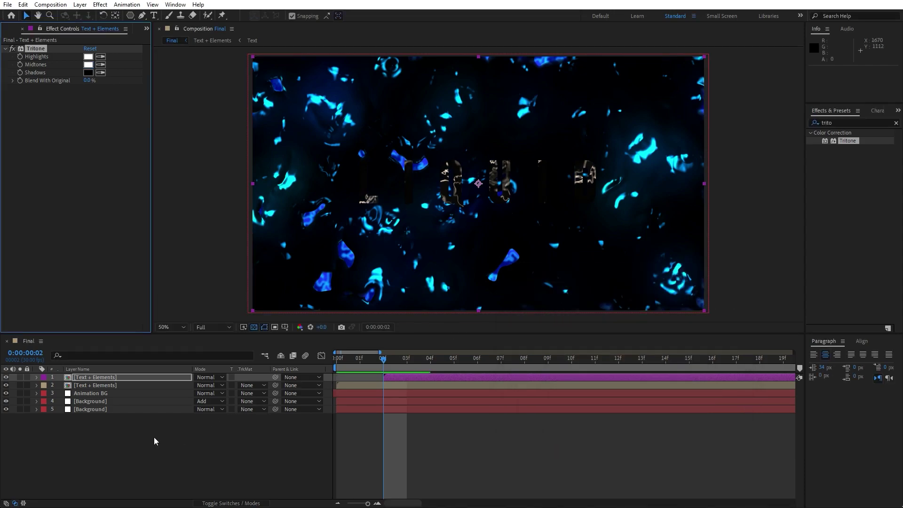
Duplicate the purple Text + Elements layer and shift the new copy to start at frame 4.
{"action": "left_click", "coordinate": [109, 378]}
{"action": "key", "text": "ctrl+d"}
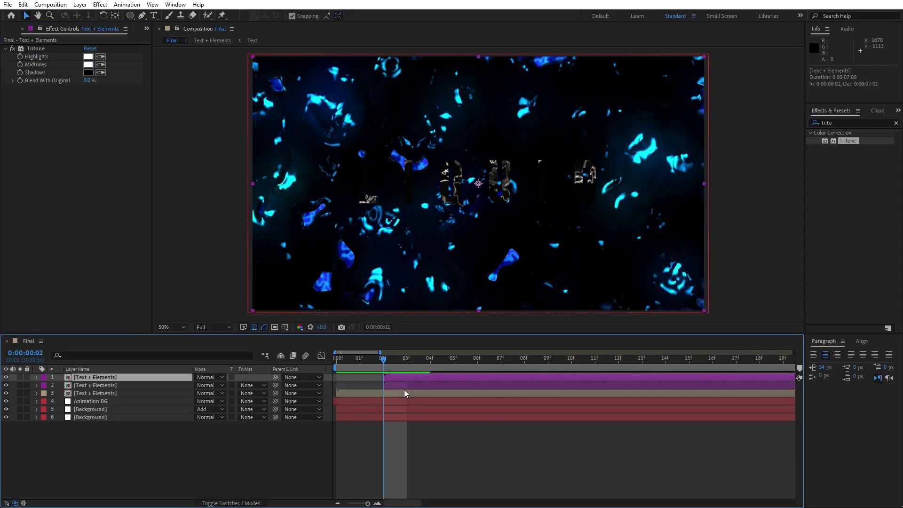
{"action": "left_click_drag", "start_coordinate": [402, 379], "coordinate": [442, 379]}
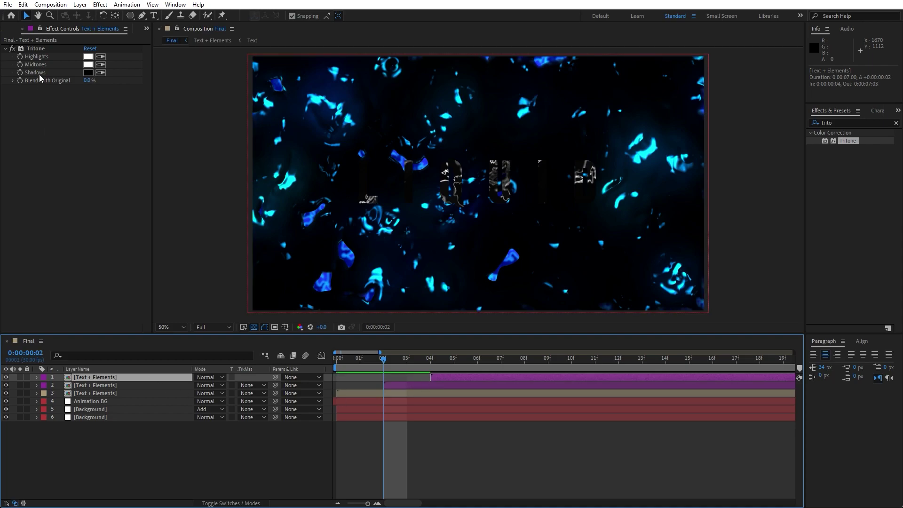
Set the Tritone Midtones of the copy starting at frame 4 to cyan 00D2FF and give the layer a blue label.
{"action": "left_click", "coordinate": [88, 64]}
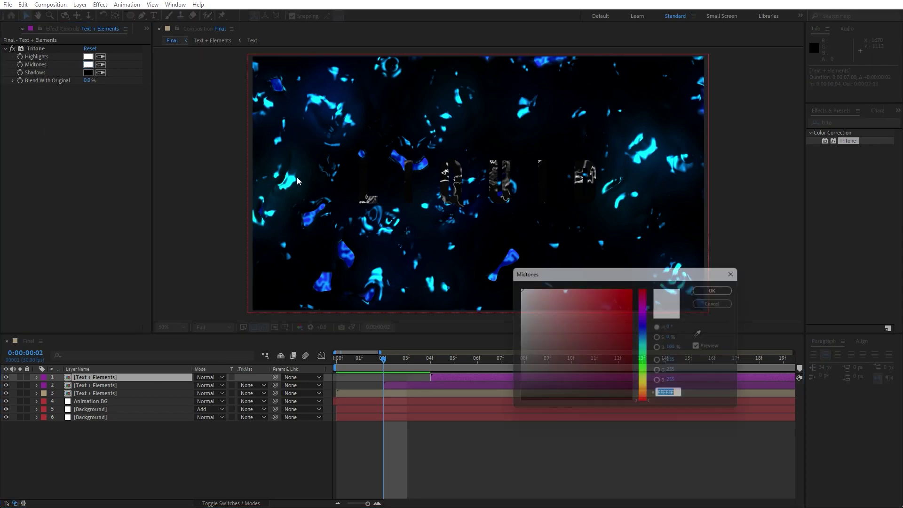
{"action": "left_click", "coordinate": [647, 338]}
{"action": "left_click_drag", "start_coordinate": [648, 338], "coordinate": [666, 267]}
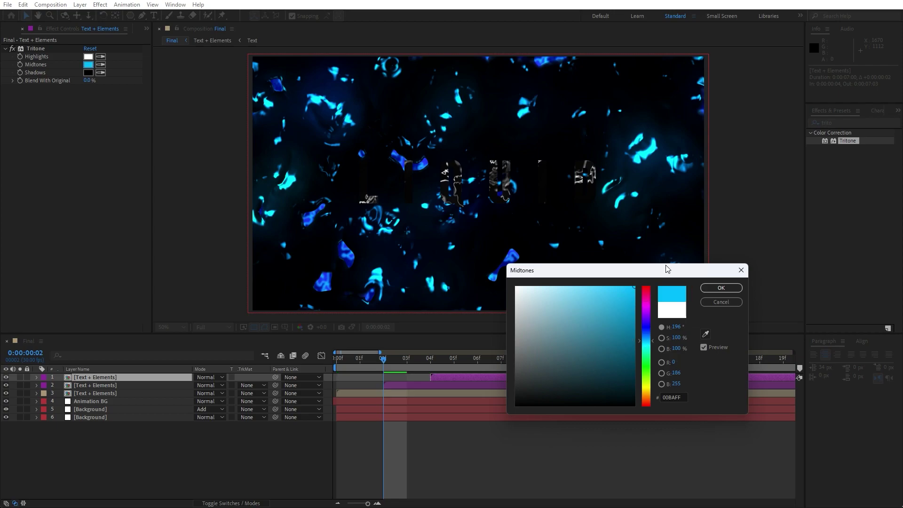
{"action": "left_click_drag", "start_coordinate": [647, 343], "coordinate": [648, 344]}
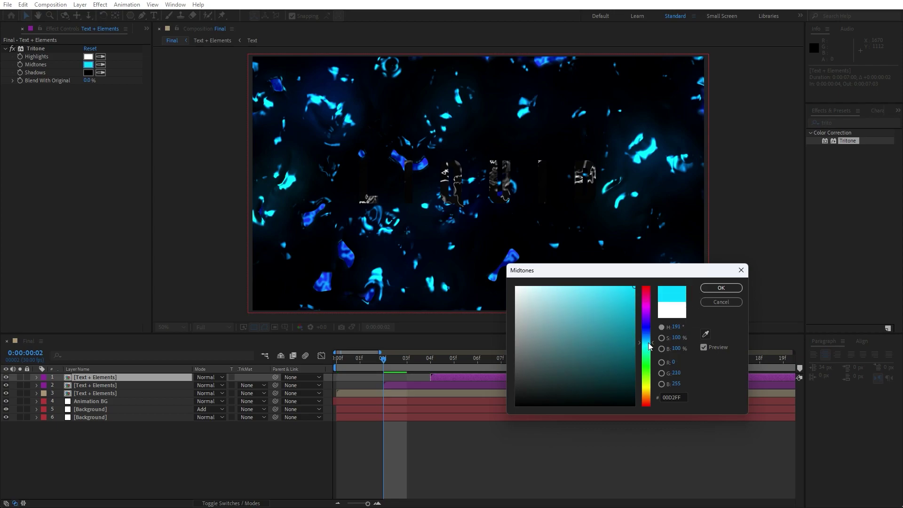
{"action": "left_click", "coordinate": [721, 288]}
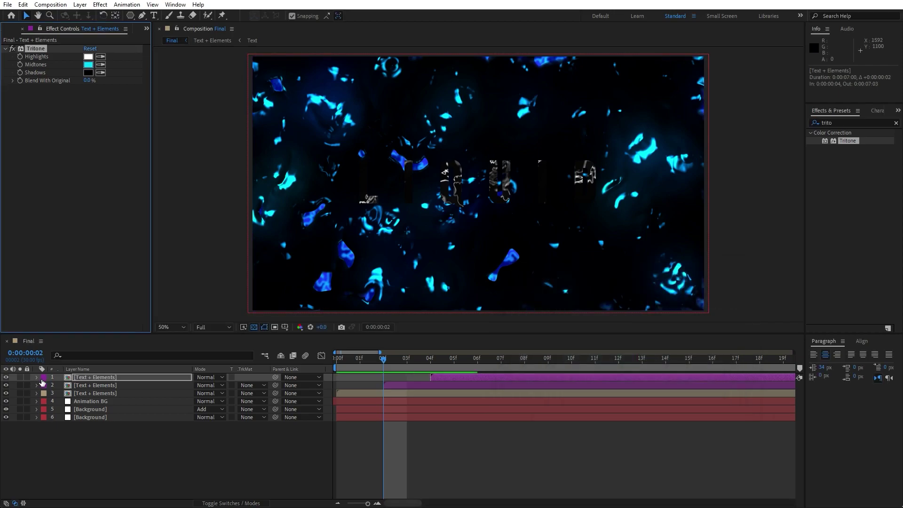
{"action": "left_click", "coordinate": [44, 377]}
{"action": "left_click", "coordinate": [86, 292]}
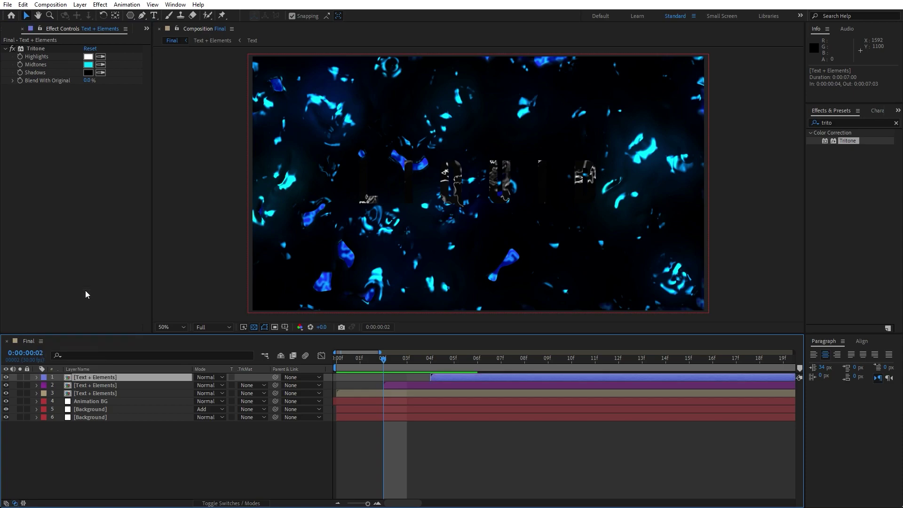
Duplicate the blue Text + Elements layer, shift the new copy to start at frame 6, and select its Tritone effect.
{"action": "left_click", "coordinate": [126, 421]}
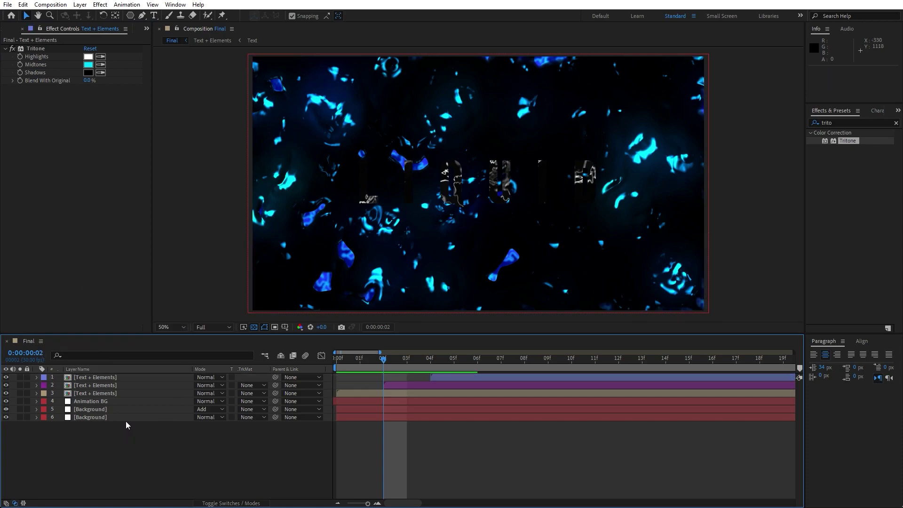
{"action": "left_click", "coordinate": [116, 379]}
{"action": "key", "text": "ctrl+d"}
{"action": "left_click_drag", "start_coordinate": [450, 378], "coordinate": [492, 376]}
{"action": "left_click", "coordinate": [33, 49]}
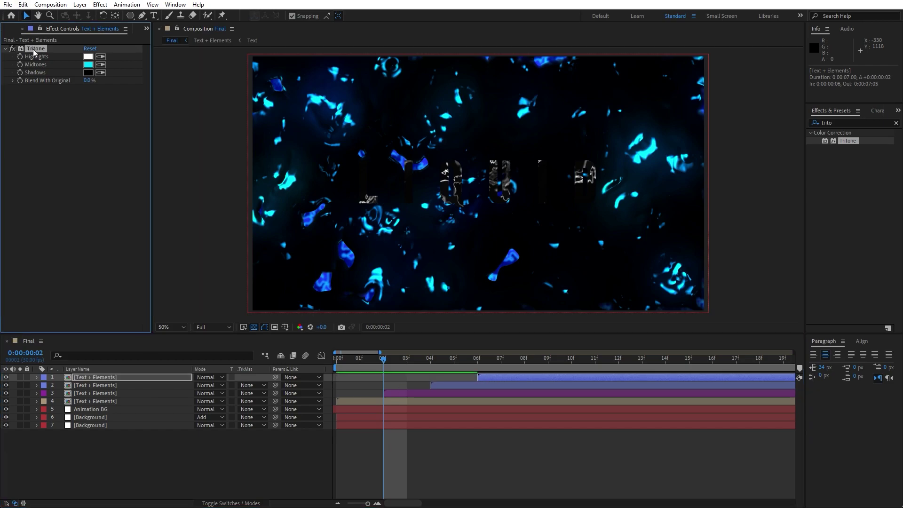
Replace the Tritone effect on the Text + Elements copy starting at frame 6 with the Color Correction Exposure effect.
{"action": "key", "text": "Delete"}
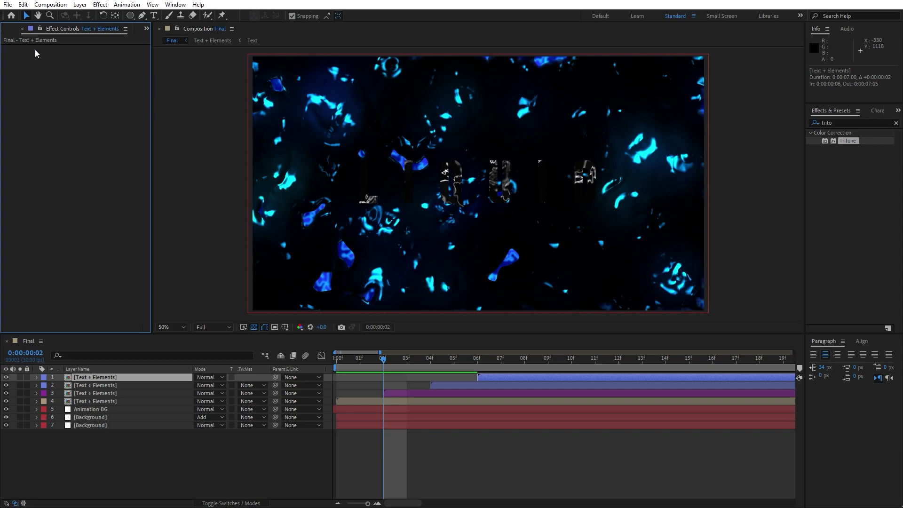
{"action": "left_click", "coordinate": [852, 123]}
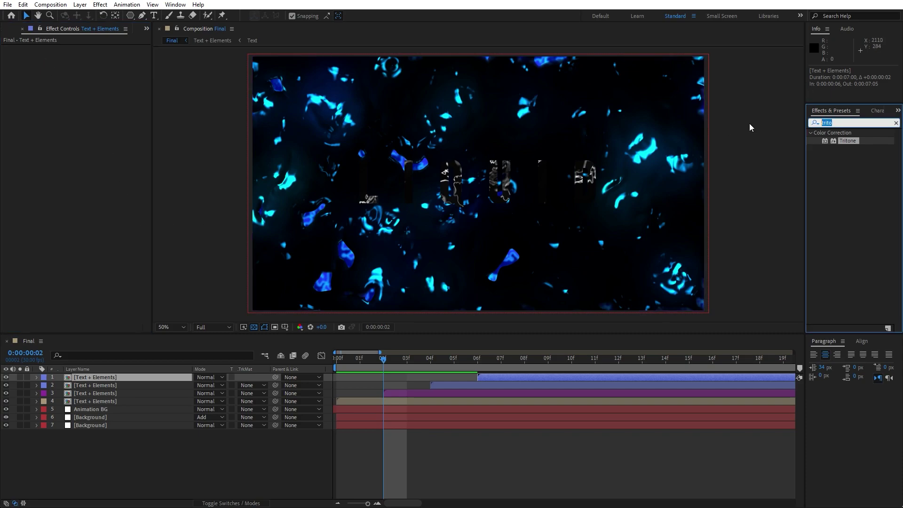
{"action": "type", "text": "expos"}
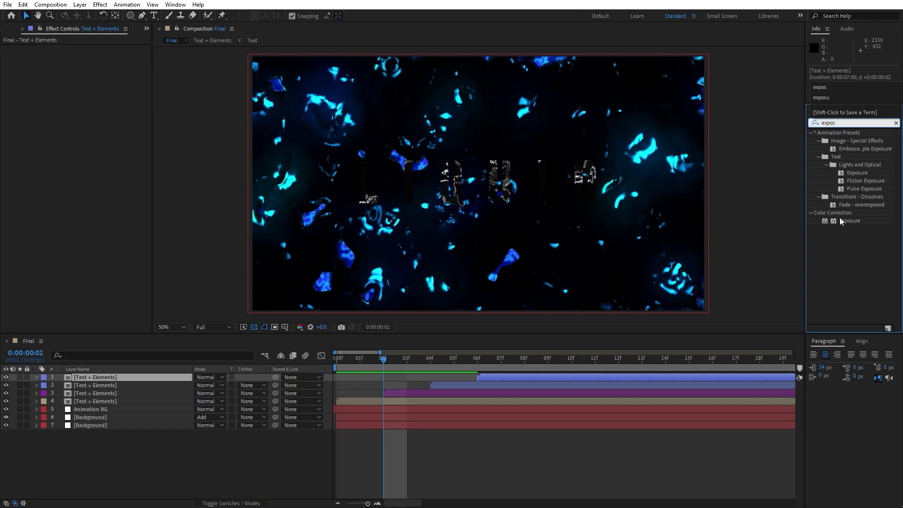
{"action": "left_click_drag", "start_coordinate": [841, 221], "coordinate": [62, 379]}
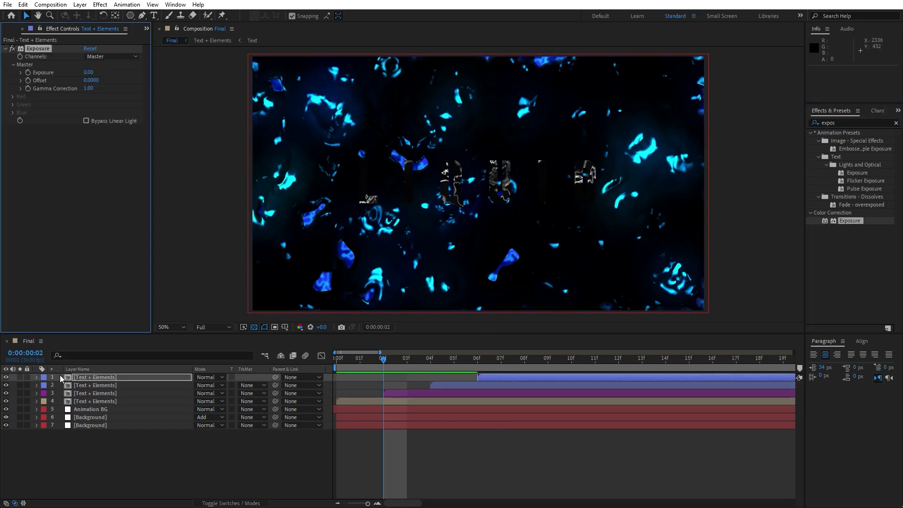
Give the Text + Elements copy starting at frame 6 an aqua label and set its Exposure to 2.00.
{"action": "left_click", "coordinate": [43, 378]}
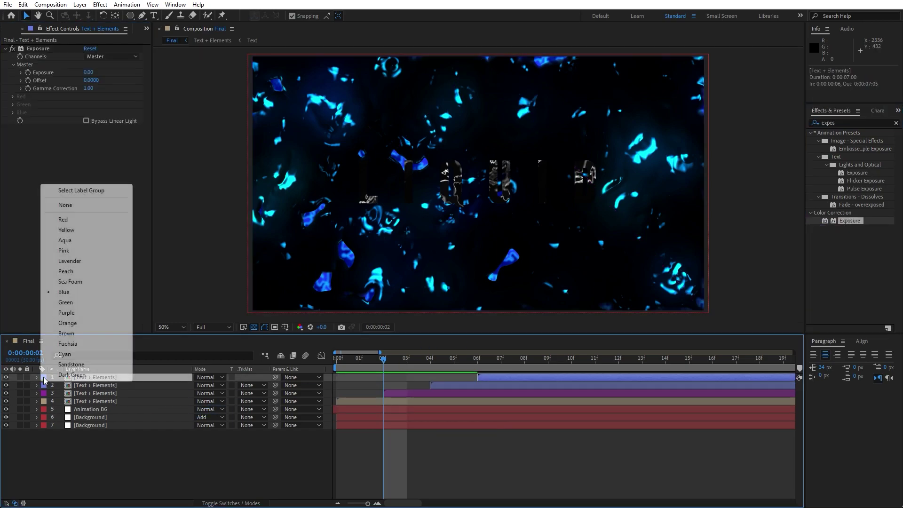
{"action": "left_click", "coordinate": [72, 243]}
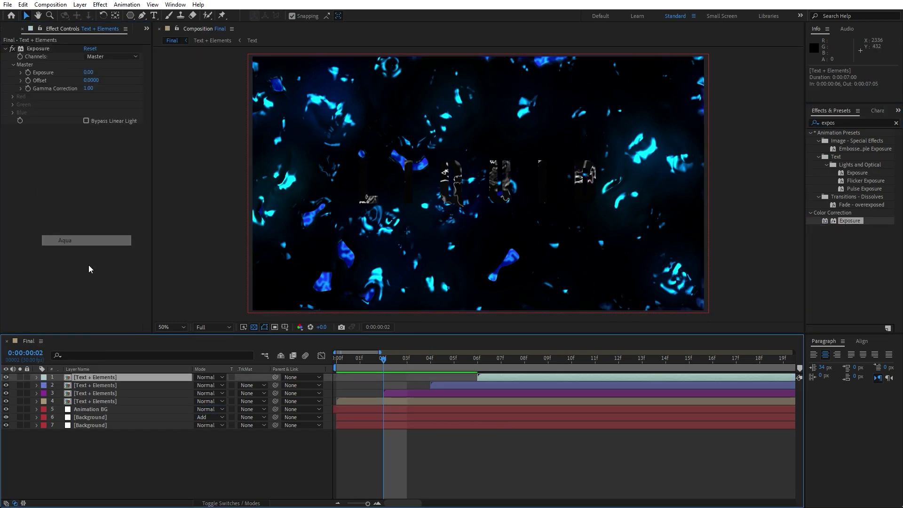
{"action": "left_click", "coordinate": [89, 72]}
{"action": "key", "text": "Return"}
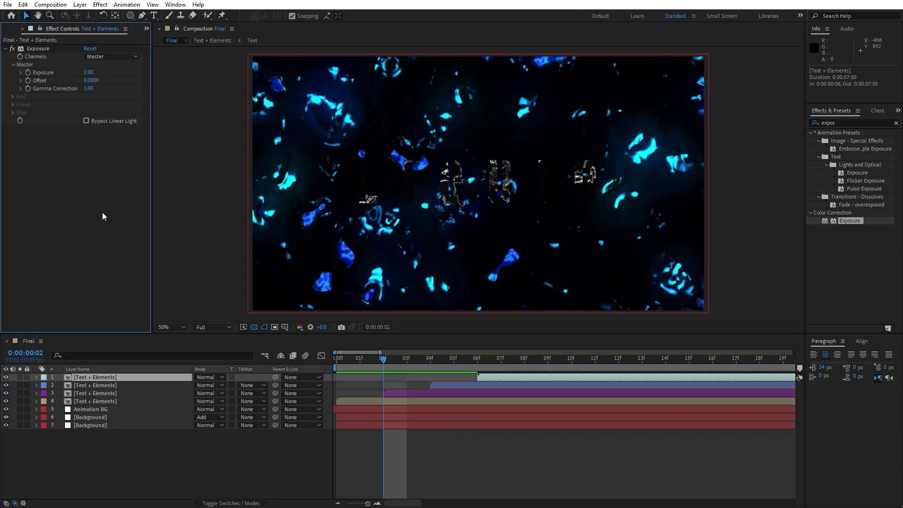
Apply the Bevel Alpha effect to the aqua Text + Elements layer.
{"action": "double_click", "coordinate": [849, 123]}
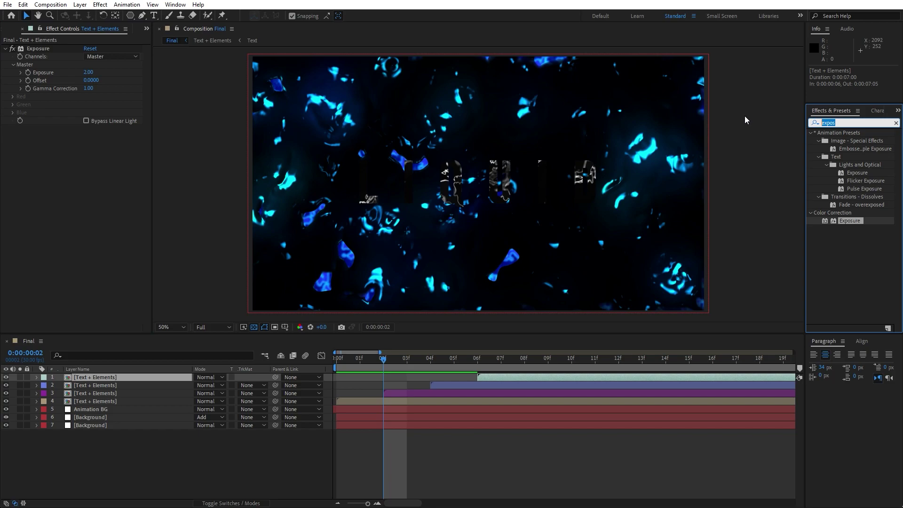
{"action": "type", "text": "bevel"}
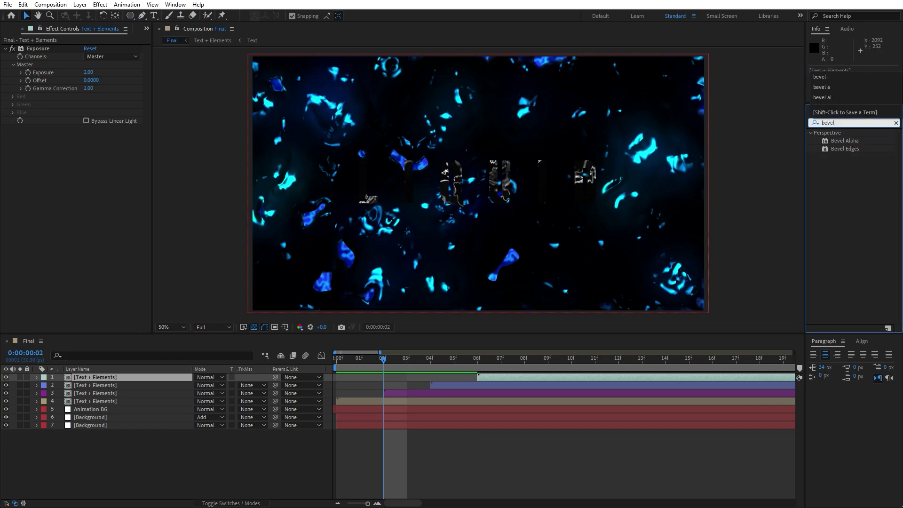
{"action": "left_click_drag", "start_coordinate": [845, 140], "coordinate": [96, 378]}
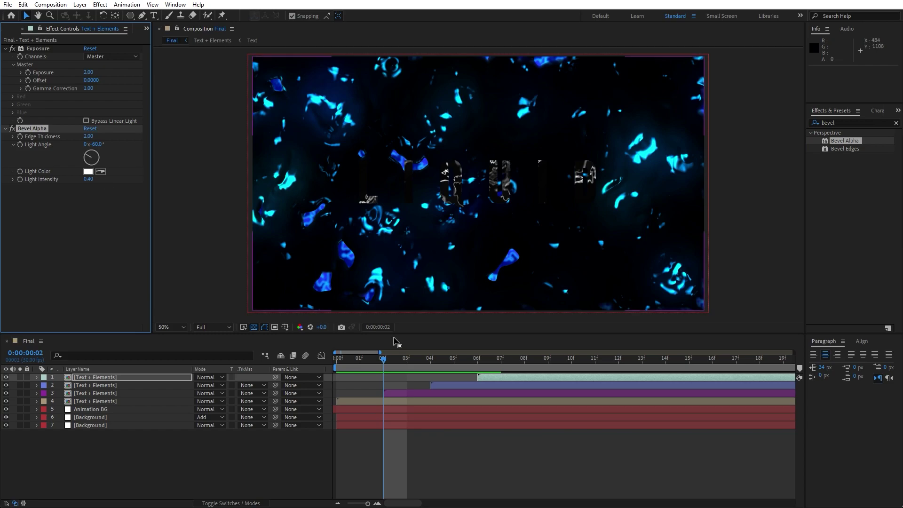
Set Bevel Alpha's Edge Thickness to 0 on the aqua layer and keyframe it at frame 6.
{"action": "left_click_drag", "start_coordinate": [384, 360], "coordinate": [477, 362]}
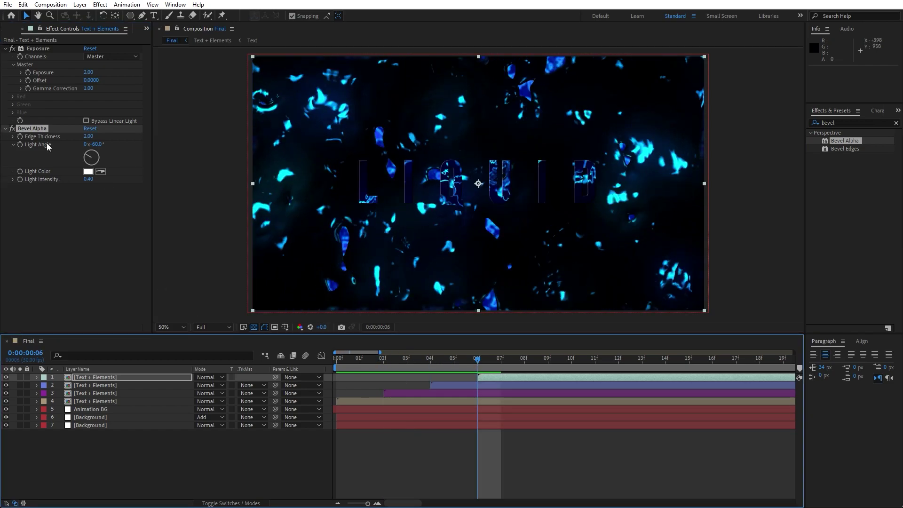
{"action": "left_click_drag", "start_coordinate": [367, 504], "coordinate": [358, 504]}
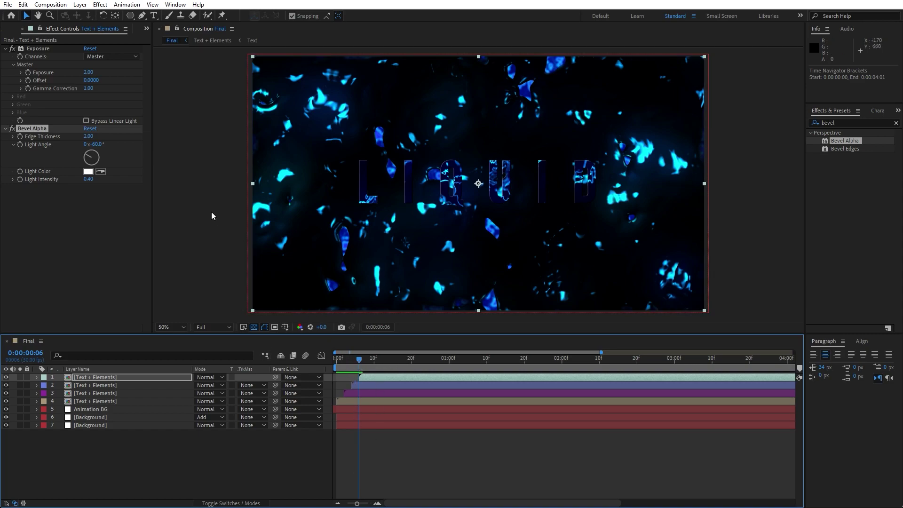
{"action": "left_click", "coordinate": [92, 136]}
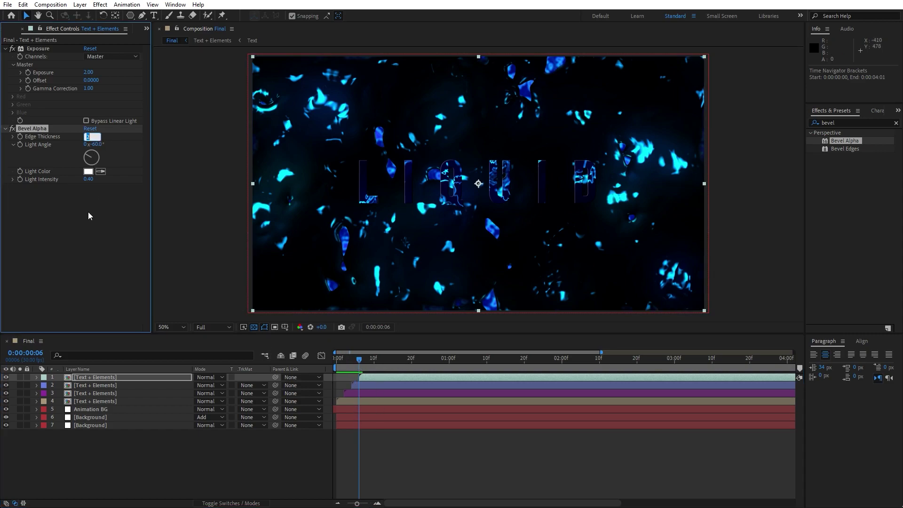
{"action": "type", "text": "0"}
{"action": "key", "text": "Return"}
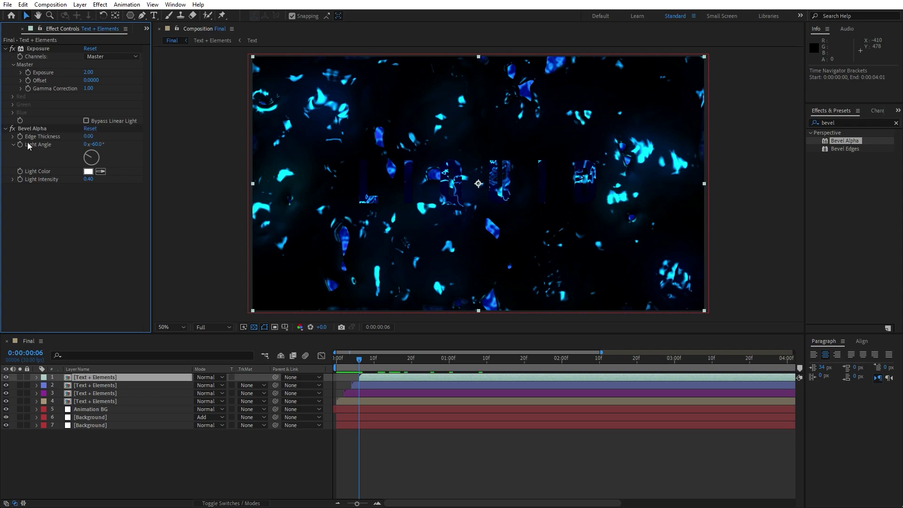
{"action": "left_click", "coordinate": [20, 137]}
Keyframe the aqua layer's Bevel Alpha Edge Thickness at 5 at 0:00:05:00 and inspect the bevelled title up close.
{"action": "left_click_drag", "start_coordinate": [363, 365], "coordinate": [729, 364]}
{"action": "left_click_drag", "start_coordinate": [358, 504], "coordinate": [353, 503]}
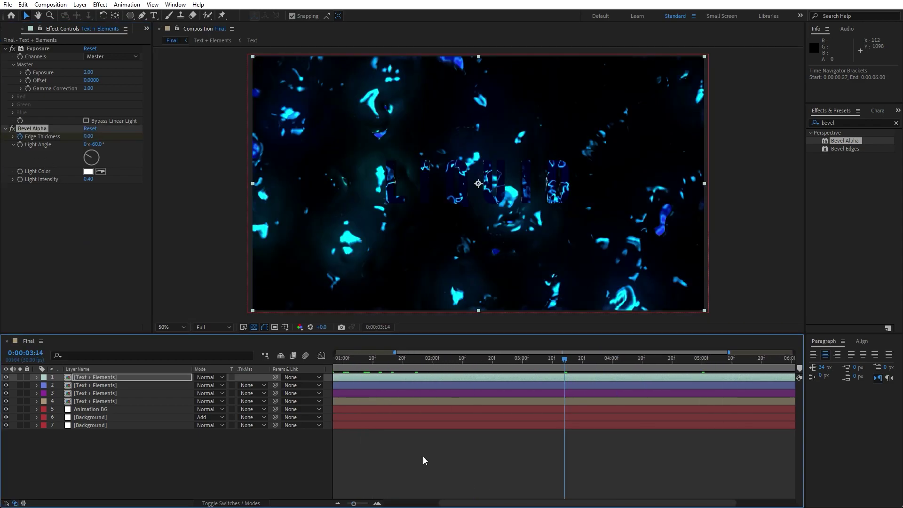
{"action": "left_click_drag", "start_coordinate": [574, 362], "coordinate": [702, 366]}
{"action": "left_click", "coordinate": [86, 136]}
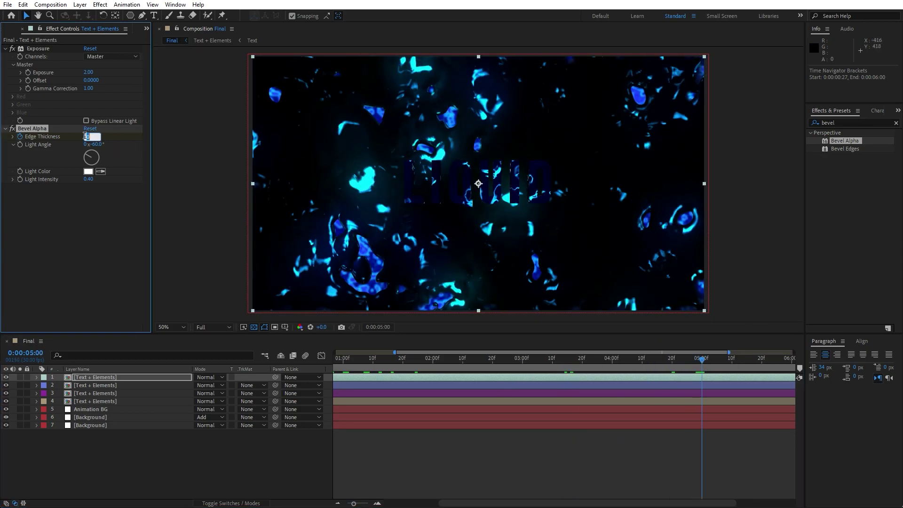
{"action": "type", "text": "5"}
{"action": "key", "text": "Return"}
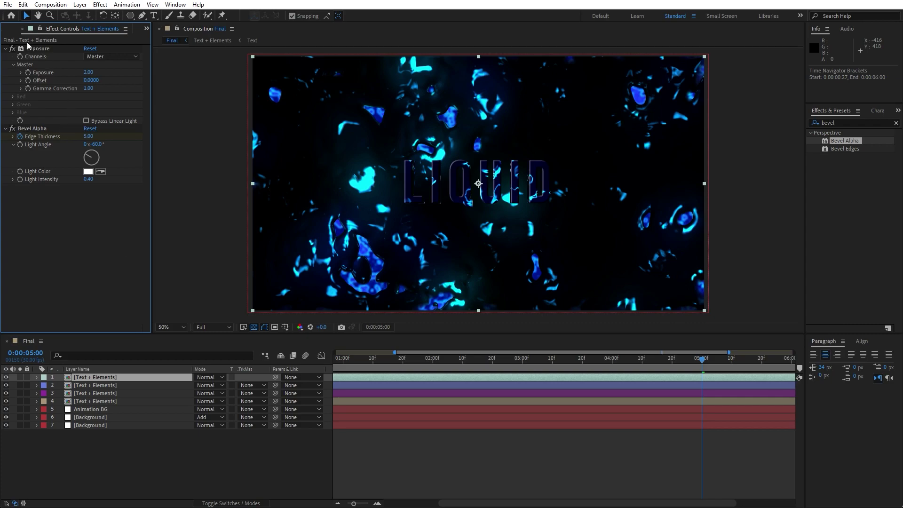
{"action": "key", "text": "slash"}
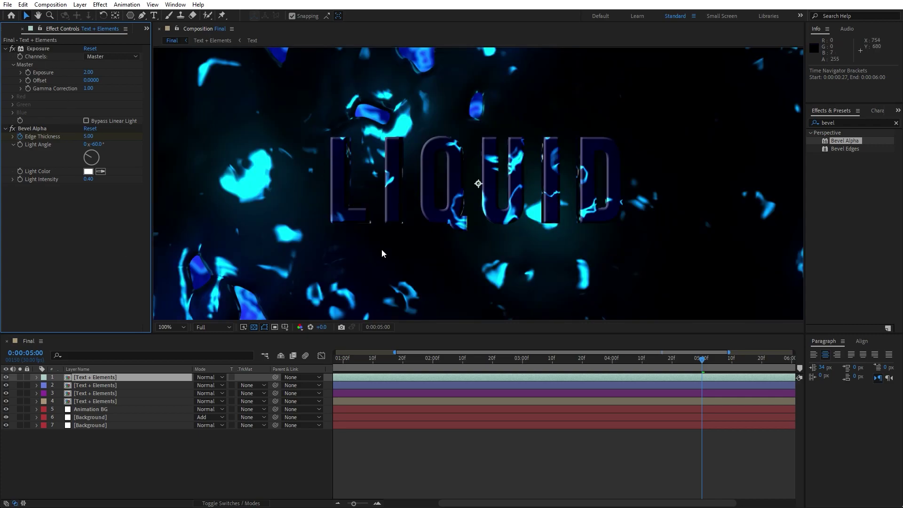
{"action": "key", "text": "comma"}
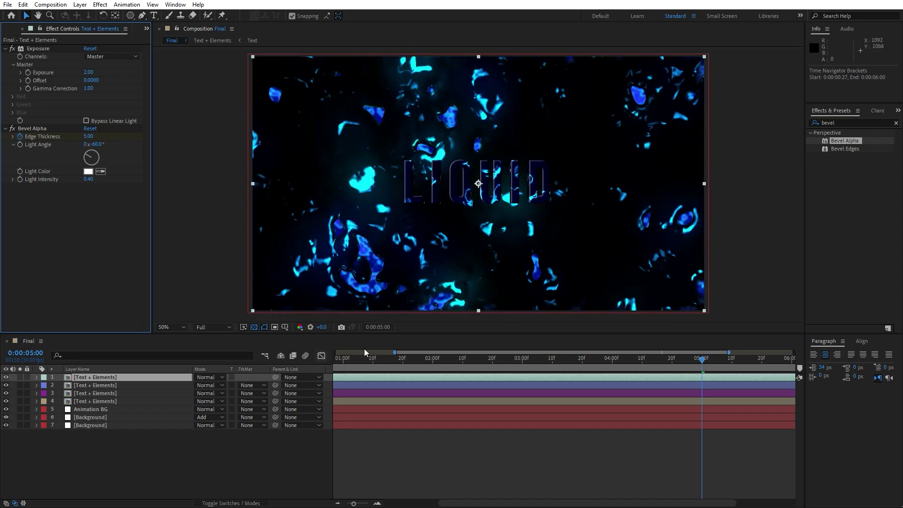
Apply the Stylize Glow effect to the aqua Text + Elements layer.
{"action": "double_click", "coordinate": [853, 122]}
{"action": "key", "text": "BackSpace"}
{"action": "type", "text": "gl"}
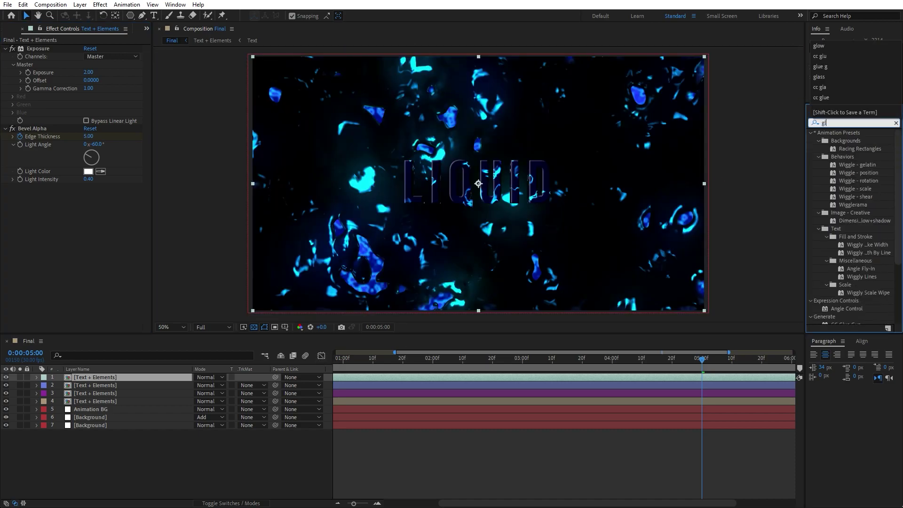
{"action": "type", "text": "ow"}
{"action": "left_click_drag", "start_coordinate": [845, 180], "coordinate": [95, 379]}
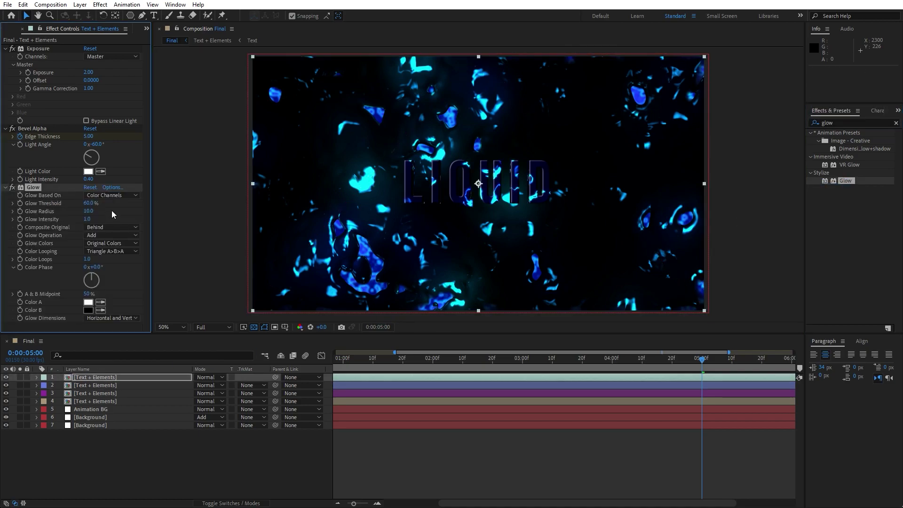
Set the Glow effect's Threshold to 100%, Radius to 115 and Intensity to 2.
{"action": "left_click", "coordinate": [88, 203]}
{"action": "type", "text": "100"}
{"action": "left_click", "coordinate": [88, 213]}
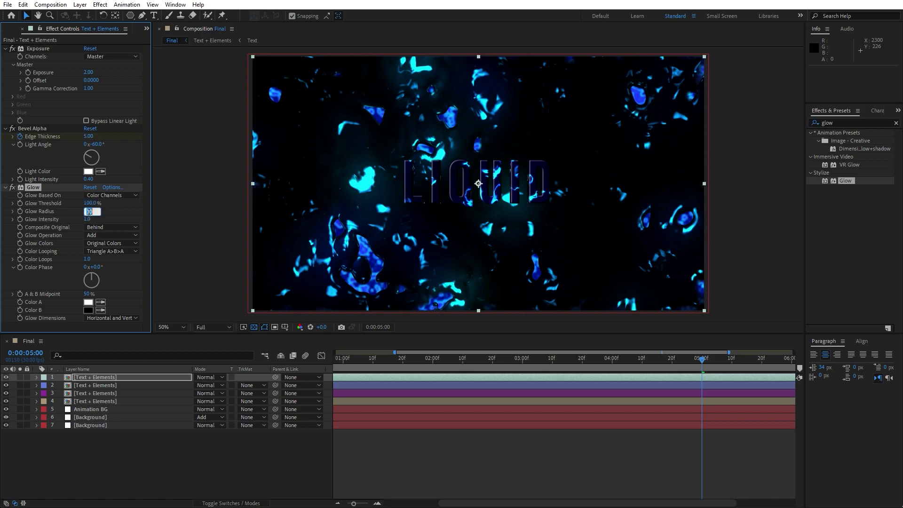
{"action": "left_click", "coordinate": [88, 219]}
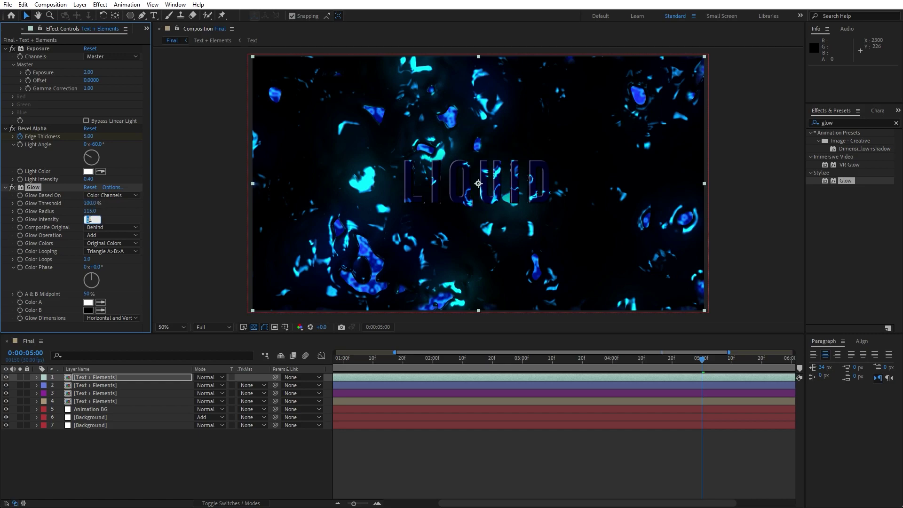
{"action": "left_click", "coordinate": [113, 217]}
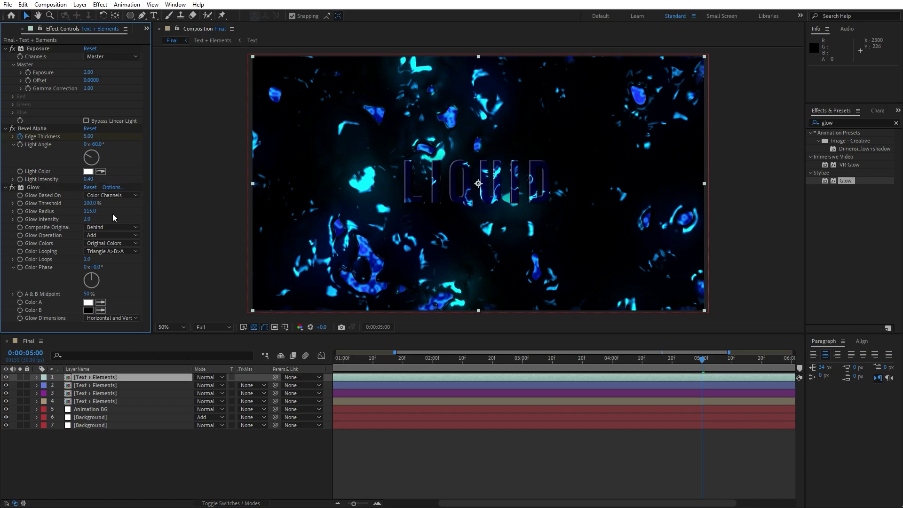
Duplicate the Glow effect on the aqua layer and check the title's glow around 0:00:03:03.
{"action": "left_click", "coordinate": [38, 189]}
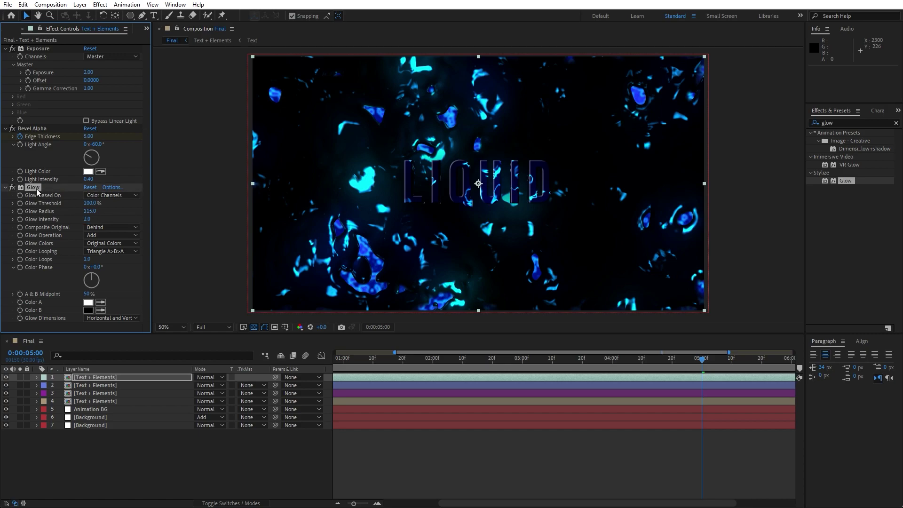
{"action": "left_click", "coordinate": [5, 48]}
{"action": "left_click", "coordinate": [6, 56]}
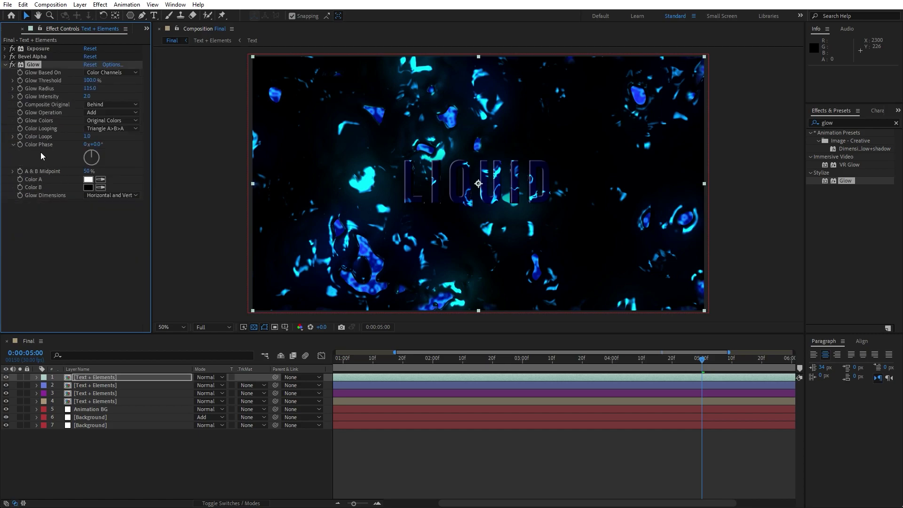
{"action": "key", "text": "ctrl+d"}
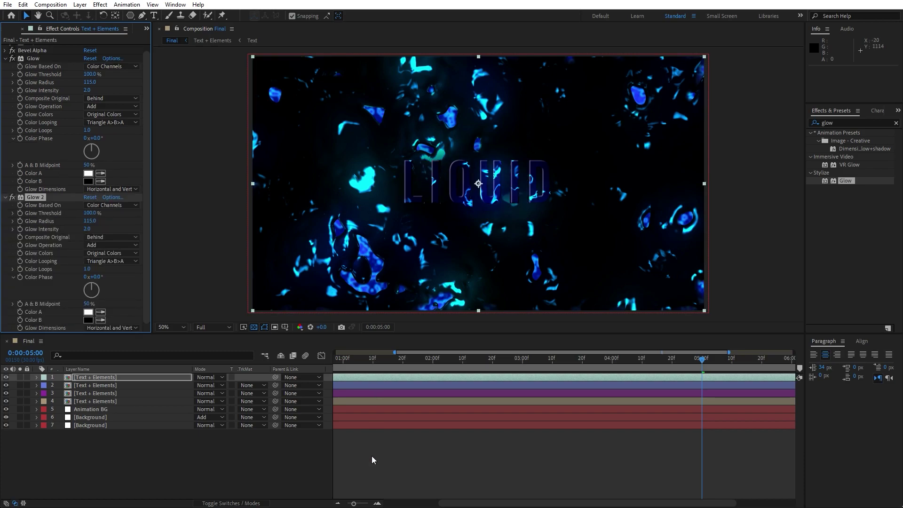
{"action": "left_click_drag", "start_coordinate": [353, 503], "coordinate": [347, 503]}
{"action": "left_click_drag", "start_coordinate": [335, 362], "coordinate": [539, 364]}
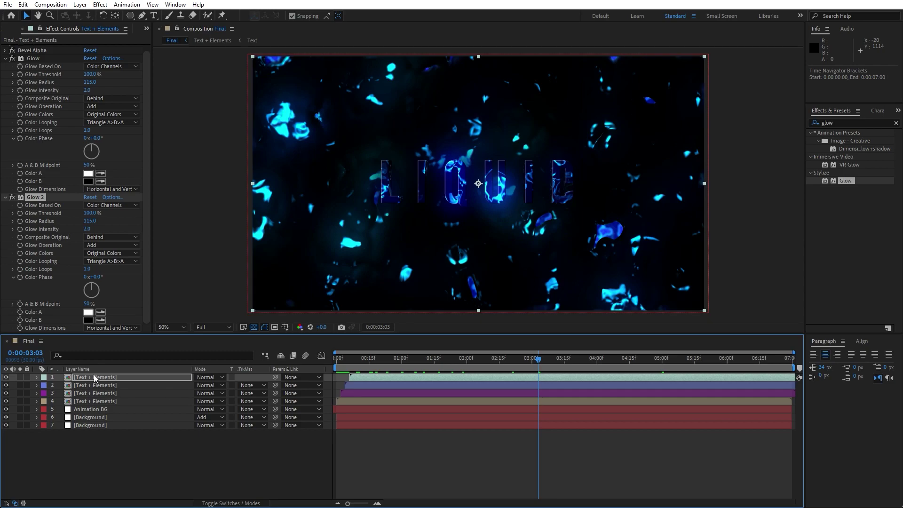
Duplicate the aqua Text + Elements layer, shift the new copy to start at frame 8, and give it an orange label.
{"action": "left_click", "coordinate": [22, 28]}
{"action": "left_click", "coordinate": [108, 379]}
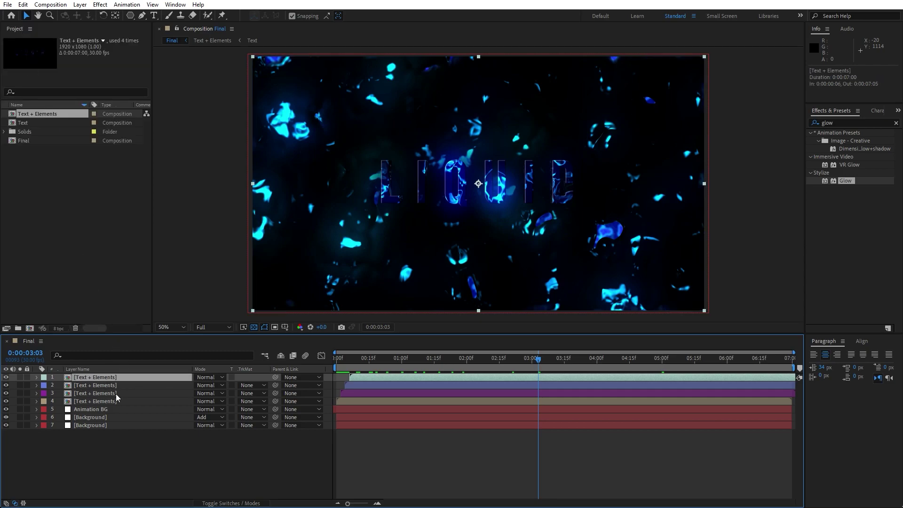
{"action": "left_click", "coordinate": [365, 364]}
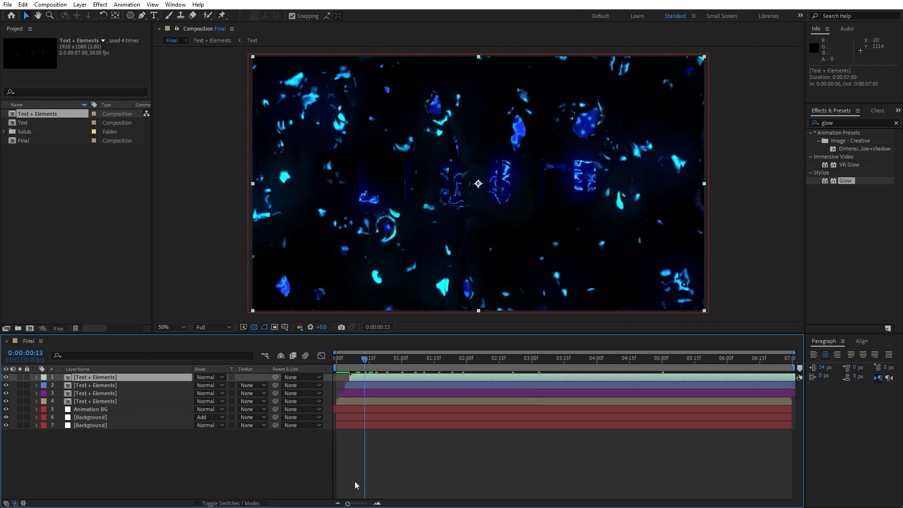
{"action": "left_click_drag", "start_coordinate": [347, 503], "coordinate": [368, 504]}
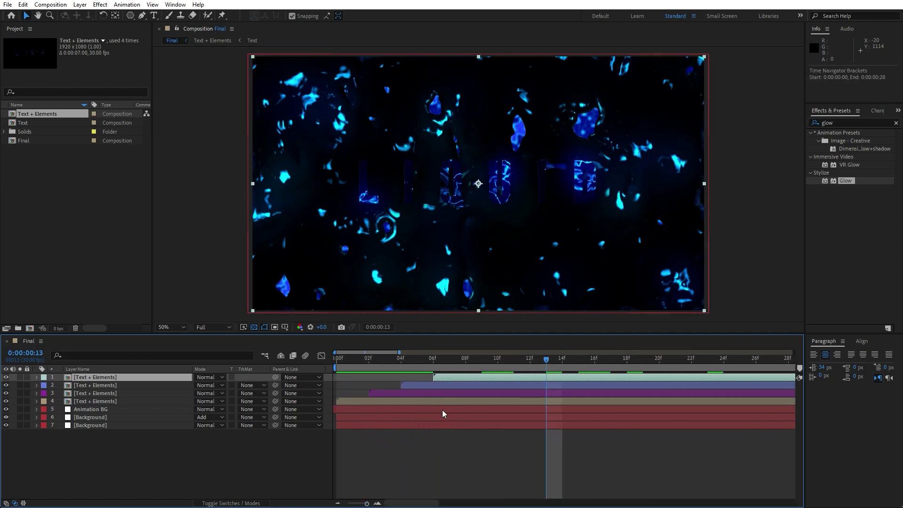
{"action": "key", "text": "ctrl+d"}
{"action": "left_click_drag", "start_coordinate": [459, 376], "coordinate": [491, 377]}
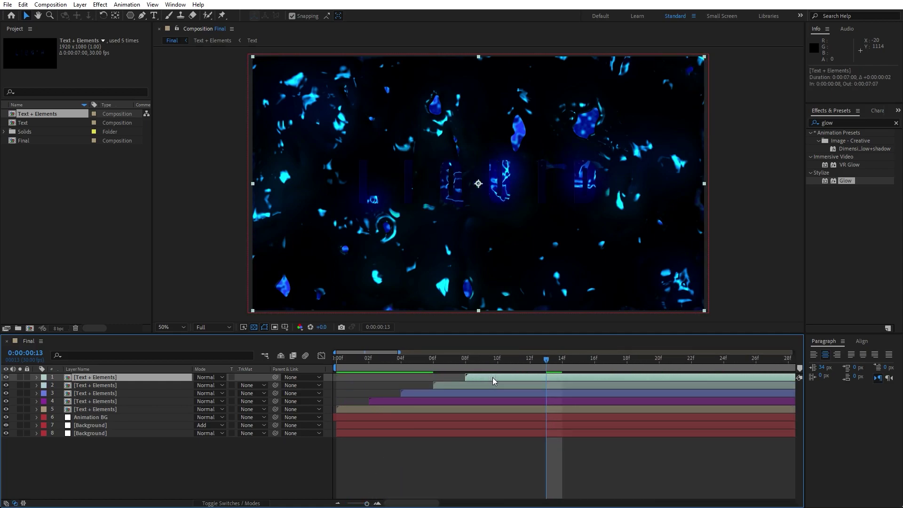
{"action": "left_click", "coordinate": [44, 377]}
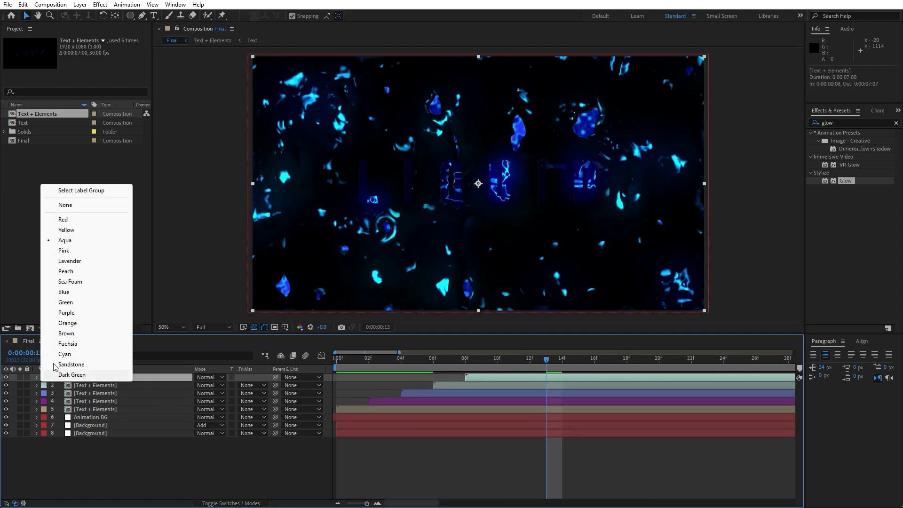
{"action": "left_click", "coordinate": [72, 323]}
Set the Exposure effect's Exposure to 4 on the orange Text + Elements layer and preview the title animation.
{"action": "key", "text": "F3"}
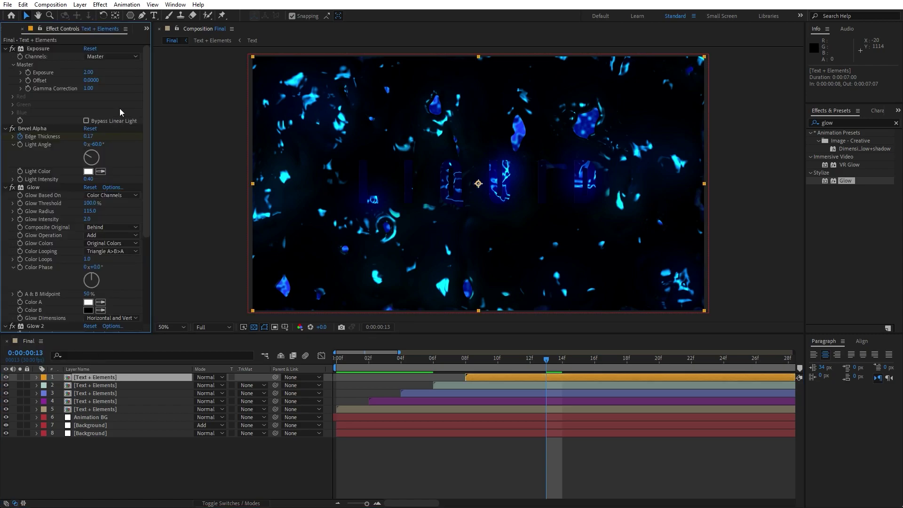
{"action": "left_click", "coordinate": [90, 73]}
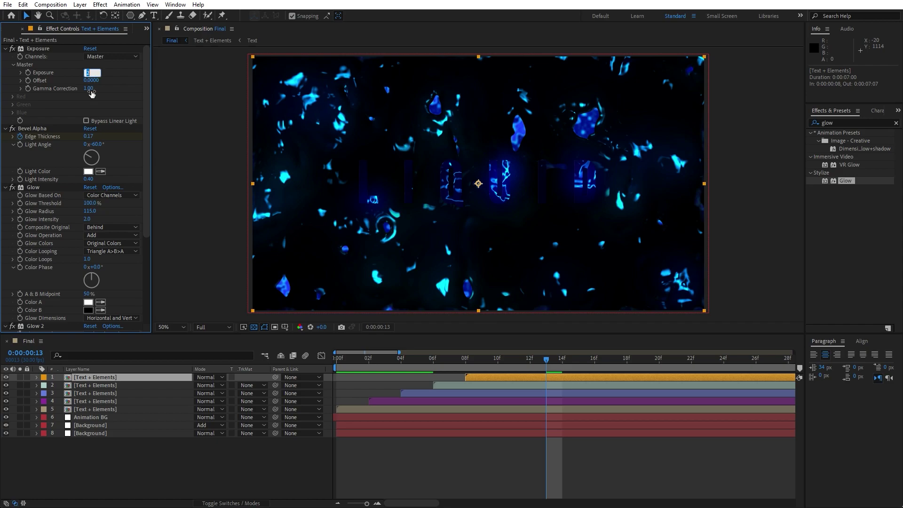
{"action": "type", "text": "4"}
{"action": "left_click", "coordinate": [5, 49]}
{"action": "left_click", "coordinate": [5, 56]}
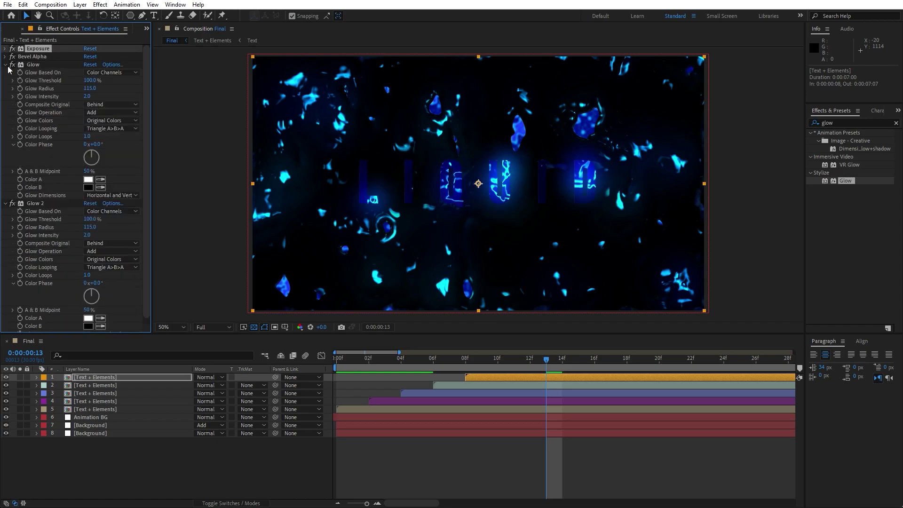
{"action": "left_click", "coordinate": [5, 65]}
{"action": "left_click", "coordinate": [6, 73]}
{"action": "left_click", "coordinate": [150, 455]}
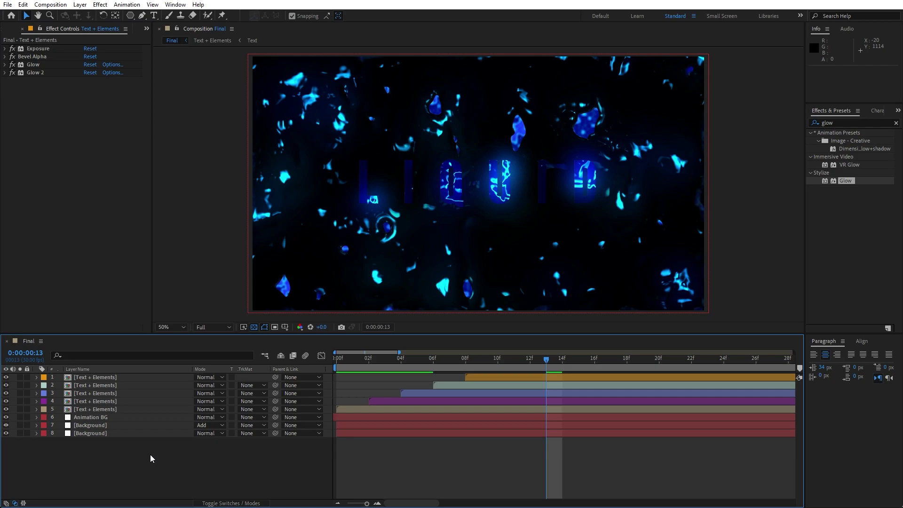
{"action": "key", "text": "space"}
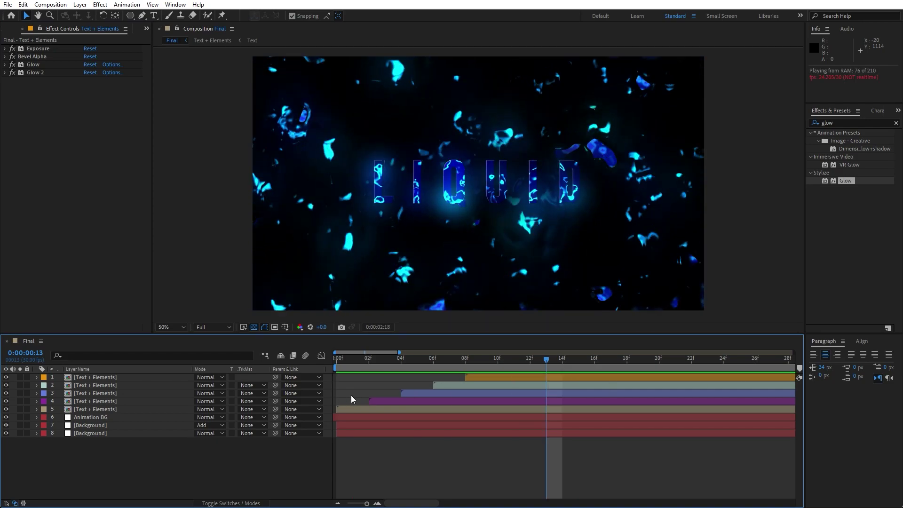
{"action": "left_click_drag", "start_coordinate": [436, 356], "coordinate": [611, 364]}
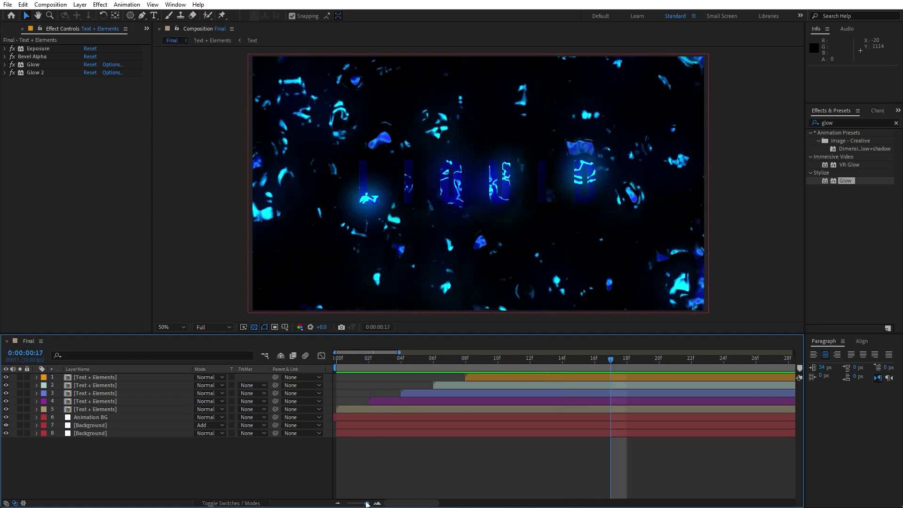
Add a new adjustment layer above all the layers in the Final composition and name it Lens Flare.
{"action": "left_click_drag", "start_coordinate": [366, 504], "coordinate": [337, 504]}
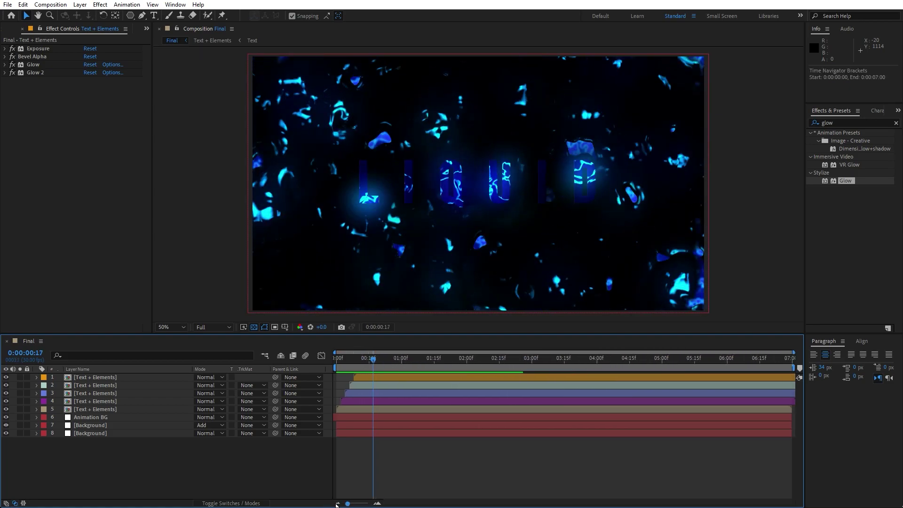
{"action": "right_click", "coordinate": [164, 471]}
{"action": "mouse_move", "coordinate": [195, 348]}
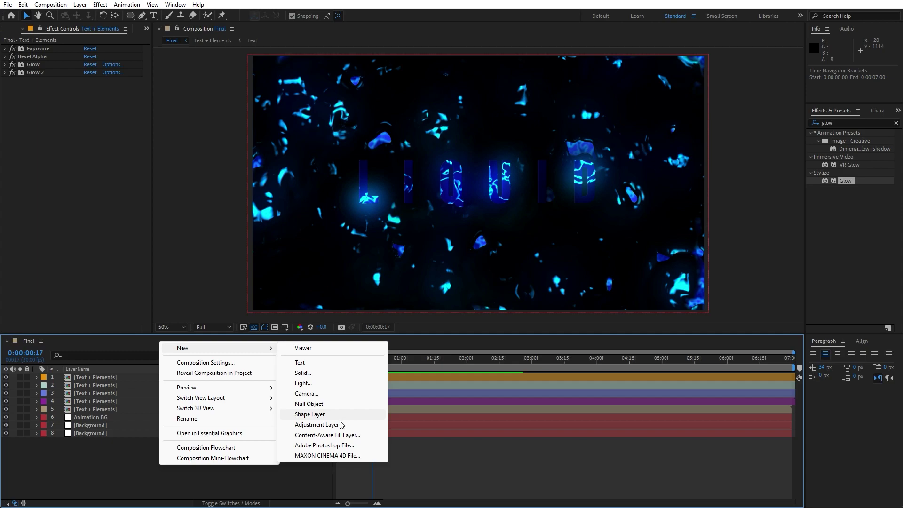
{"action": "left_click", "coordinate": [316, 425]}
{"action": "key", "text": "Return"}
{"action": "type", "text": "Len"}
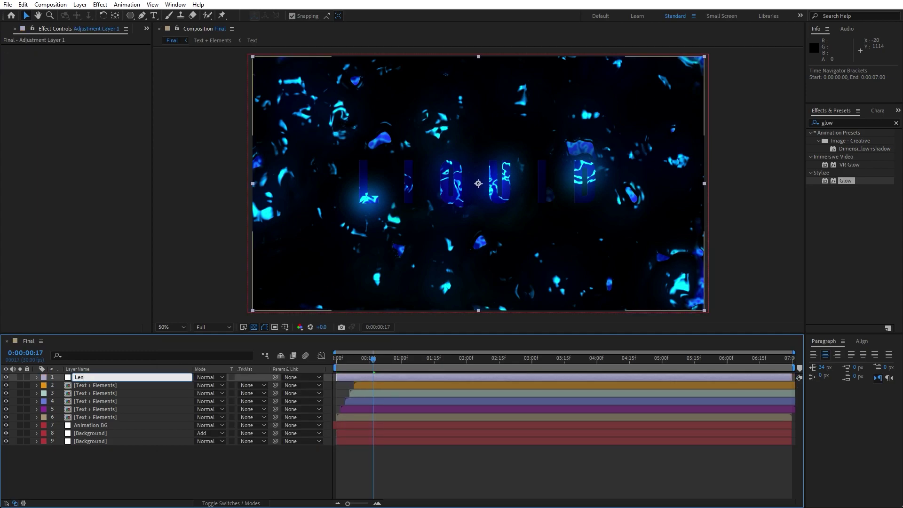
{"action": "type", "text": "s Flare"}
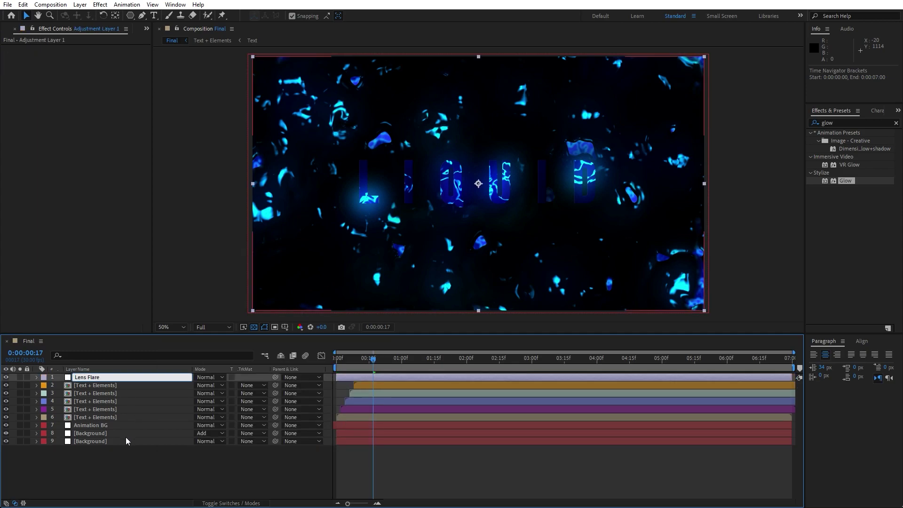
{"action": "left_click", "coordinate": [108, 433]}
Apply the Generate Lens Flare effect to the Lens Flare adjustment layer.
{"action": "left_click", "coordinate": [100, 377]}
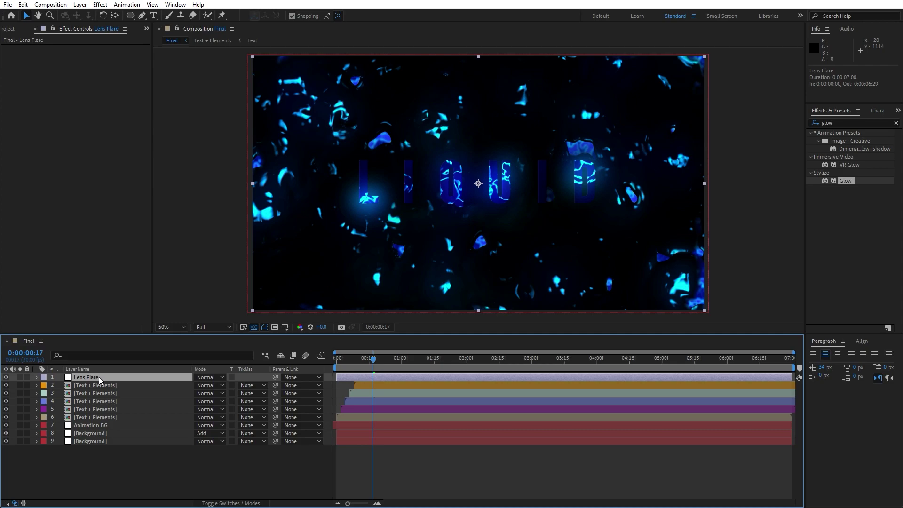
{"action": "left_click", "coordinate": [859, 121]}
{"action": "type", "text": "lens f"}
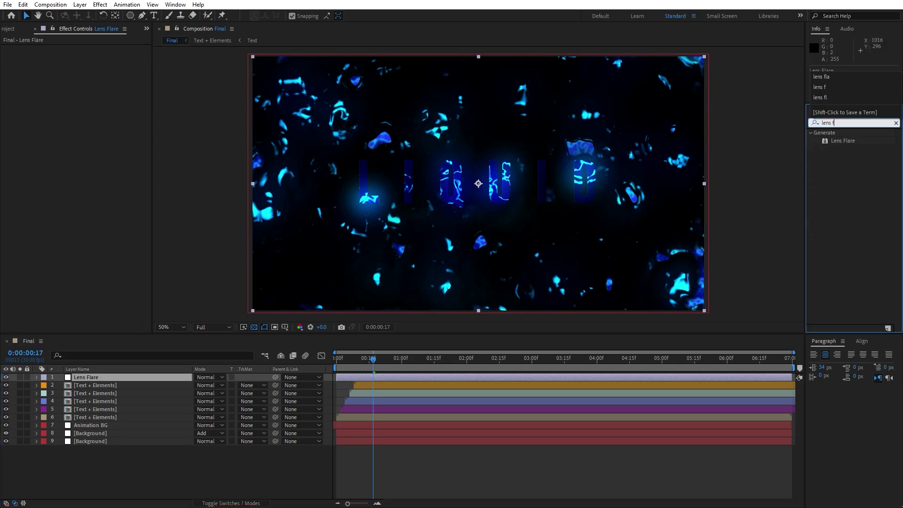
{"action": "type", "text": "la"}
{"action": "left_click_drag", "start_coordinate": [844, 142], "coordinate": [132, 377]}
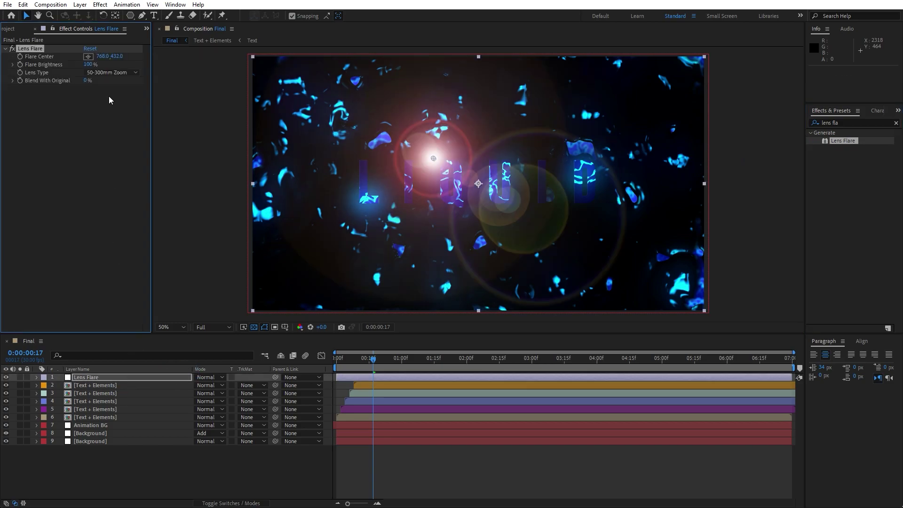
Set the Lens Flare's Flare Brightness to 110%, Blend With Original to 50% and Lens Type to 105mm Prime.
{"action": "left_click", "coordinate": [91, 65]}
{"action": "type", "text": "110"}
{"action": "key", "text": "Return"}
{"action": "left_click", "coordinate": [86, 81]}
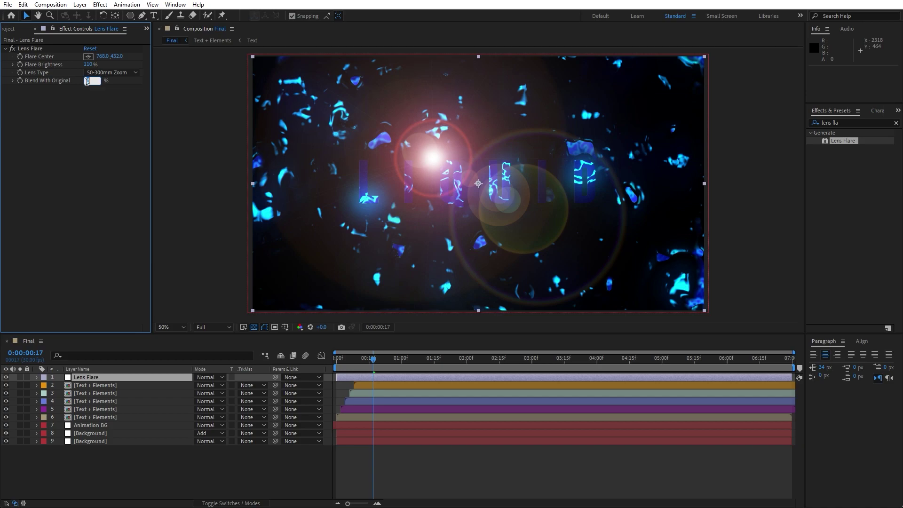
{"action": "key", "text": "Return"}
{"action": "left_click", "coordinate": [95, 72]}
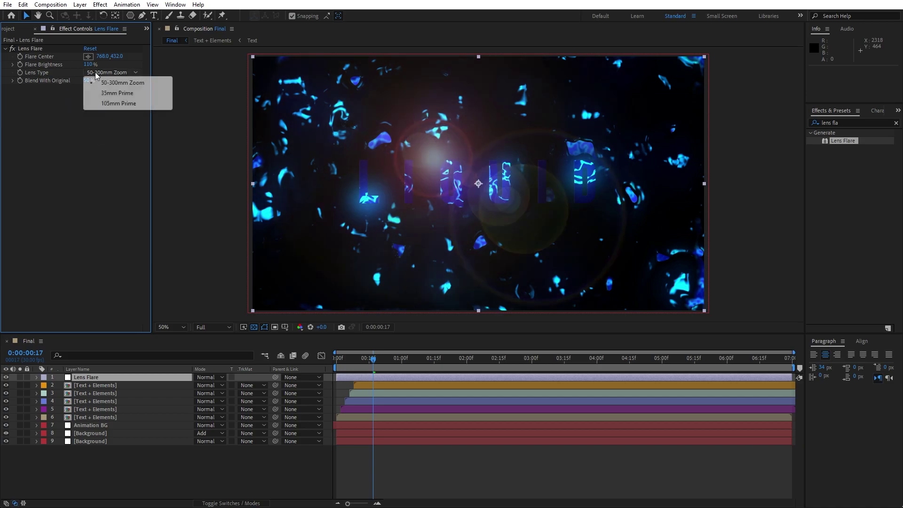
{"action": "left_click", "coordinate": [112, 103]}
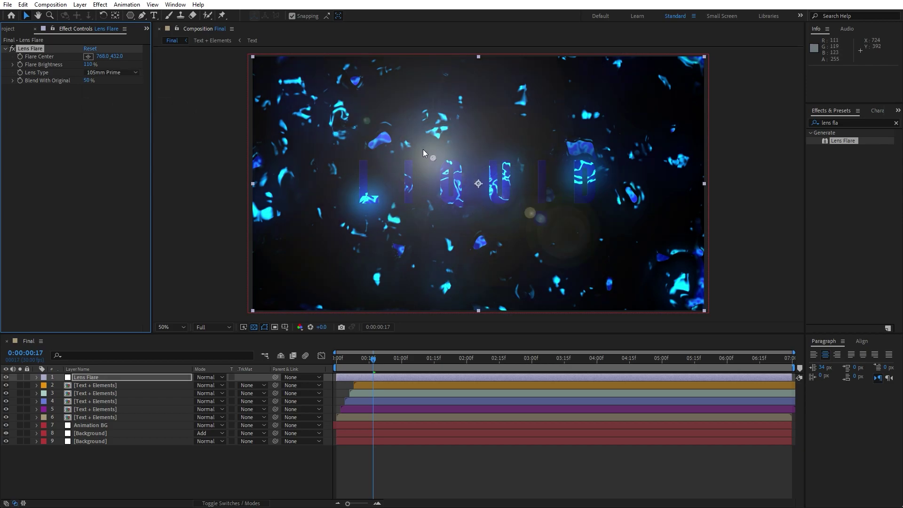
Place the Flare Center outside the frame's upper-left corner at about -228, -100, and preview the animation up to 0:00:01:20.
{"action": "key", "text": "comma"}
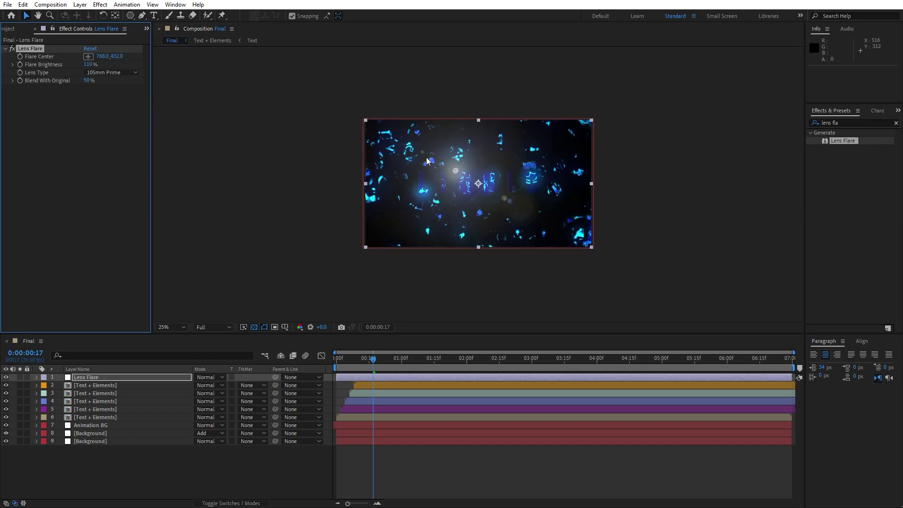
{"action": "left_click", "coordinate": [88, 56]}
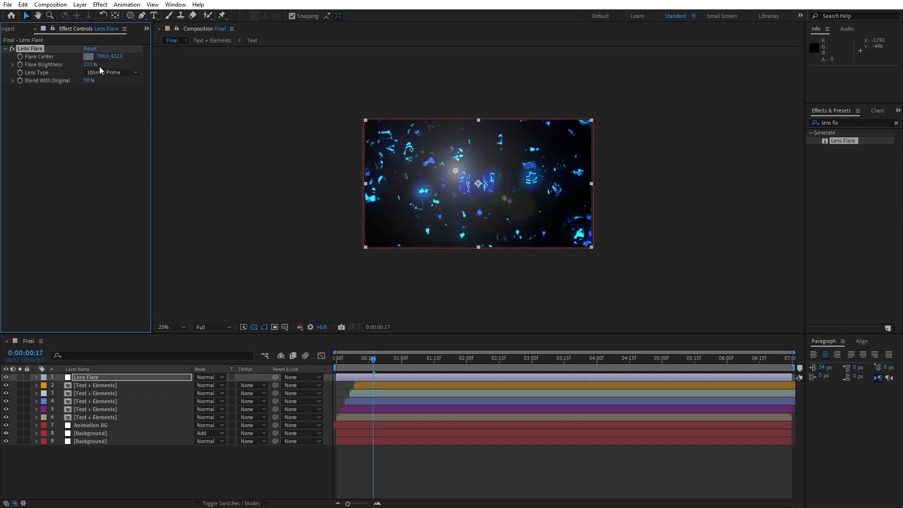
{"action": "left_click", "coordinate": [341, 108]}
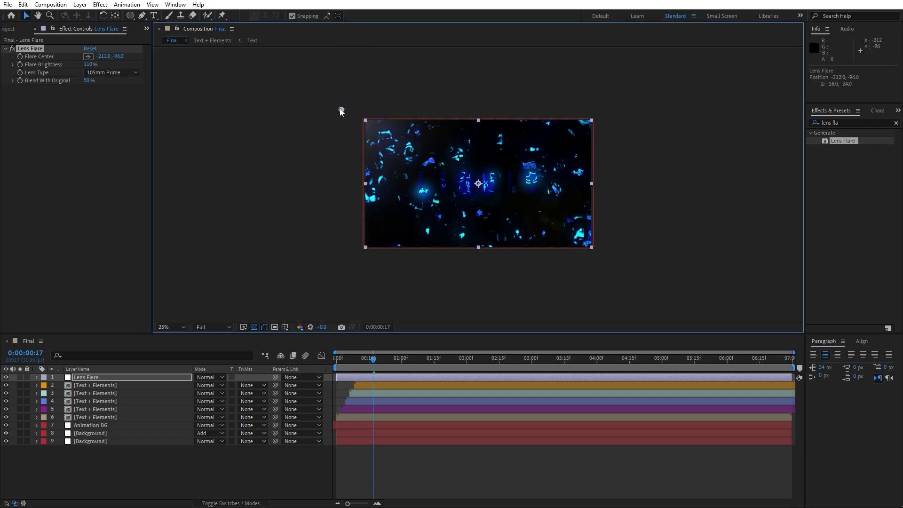
{"action": "left_click_drag", "start_coordinate": [341, 109], "coordinate": [339, 108]}
{"action": "key", "text": "period"}
{"action": "key", "text": "period"}
{"action": "key", "text": "space"}
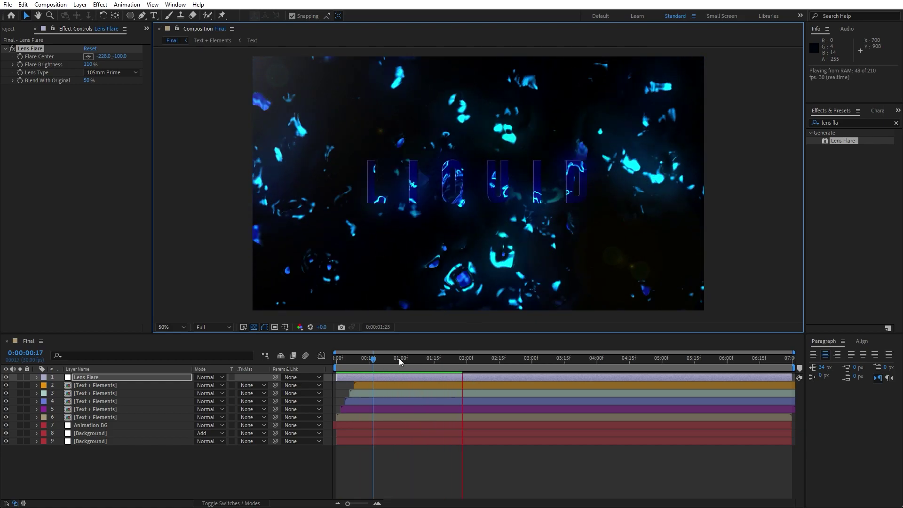
{"action": "left_click_drag", "start_coordinate": [379, 360], "coordinate": [444, 365]}
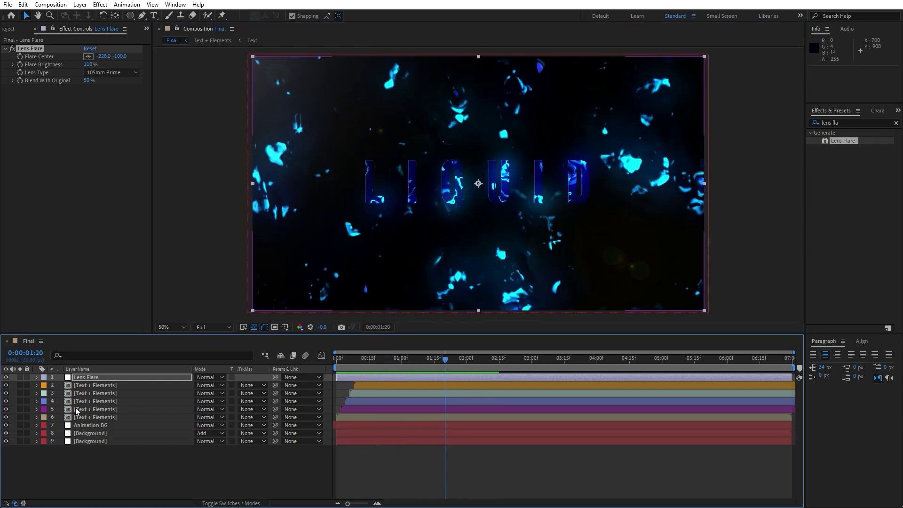
Create a white 1920 x 1080 px solid layer named Light 02.
{"action": "right_click", "coordinate": [109, 469]}
{"action": "mouse_move", "coordinate": [150, 357]}
{"action": "left_click", "coordinate": [252, 378]}
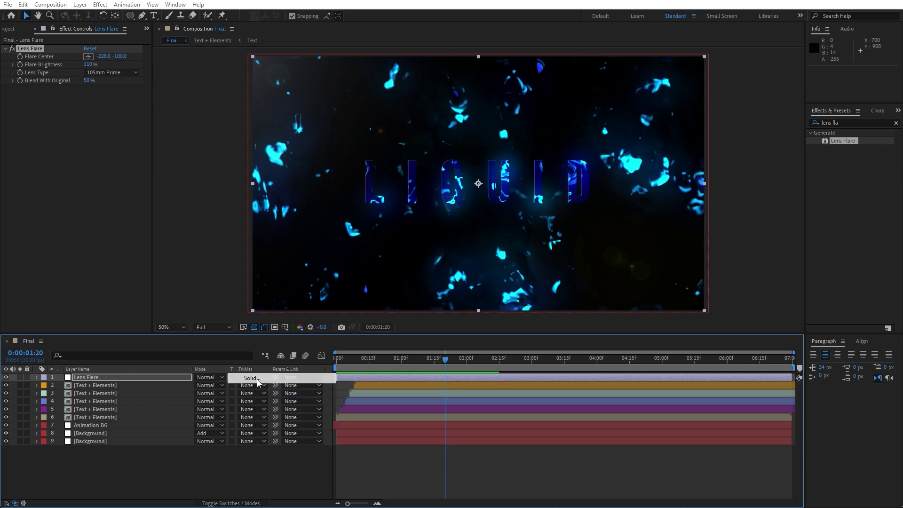
{"action": "type", "text": "Light 02"}
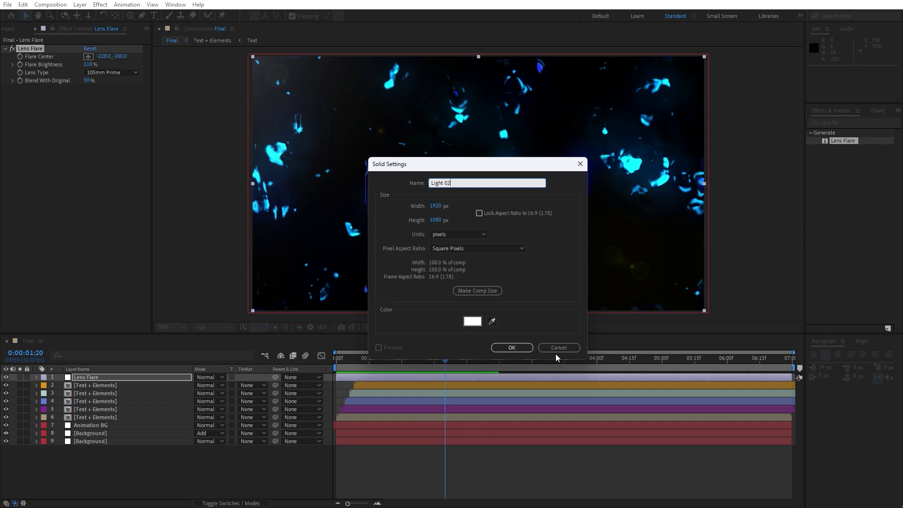
{"action": "left_click", "coordinate": [511, 347]}
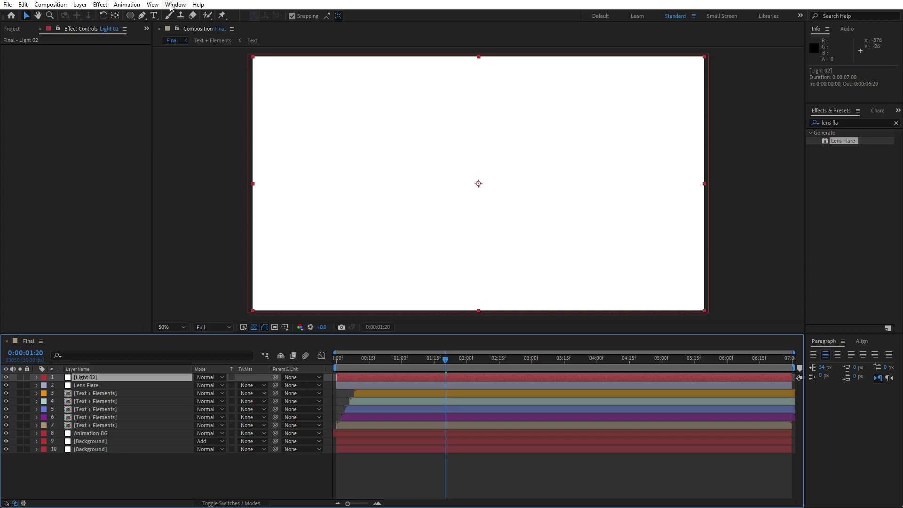
Mask the Light 02 solid with a circle drawn over the middle of the title using the Ellipse tool.
{"action": "left_click", "coordinate": [131, 16]}
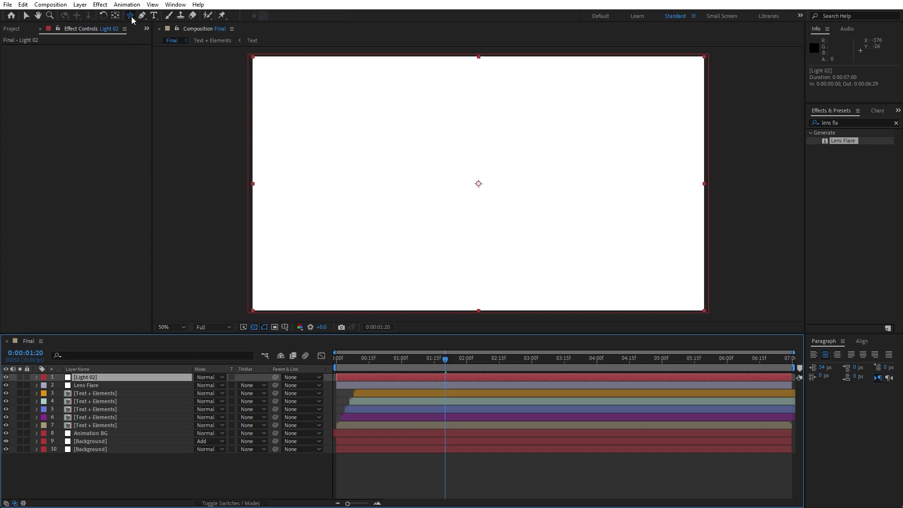
{"action": "left_click", "coordinate": [131, 18]}
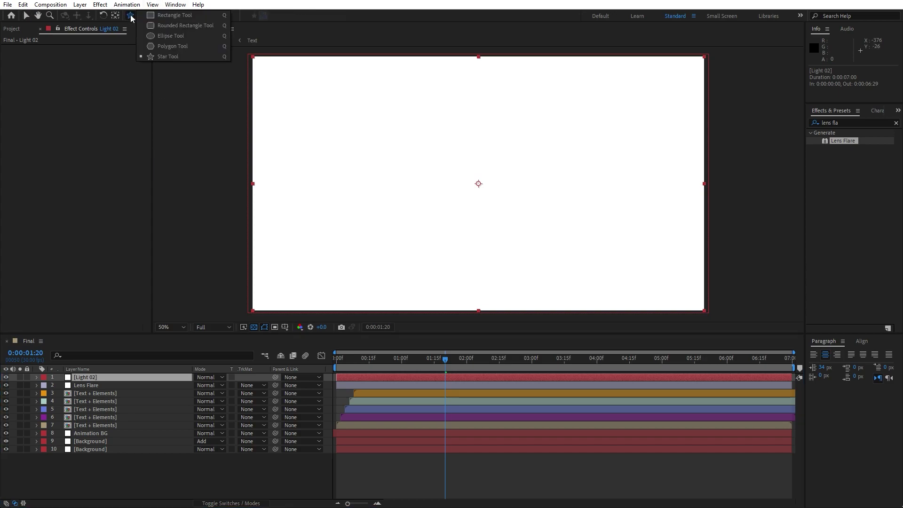
{"action": "left_click", "coordinate": [163, 36]}
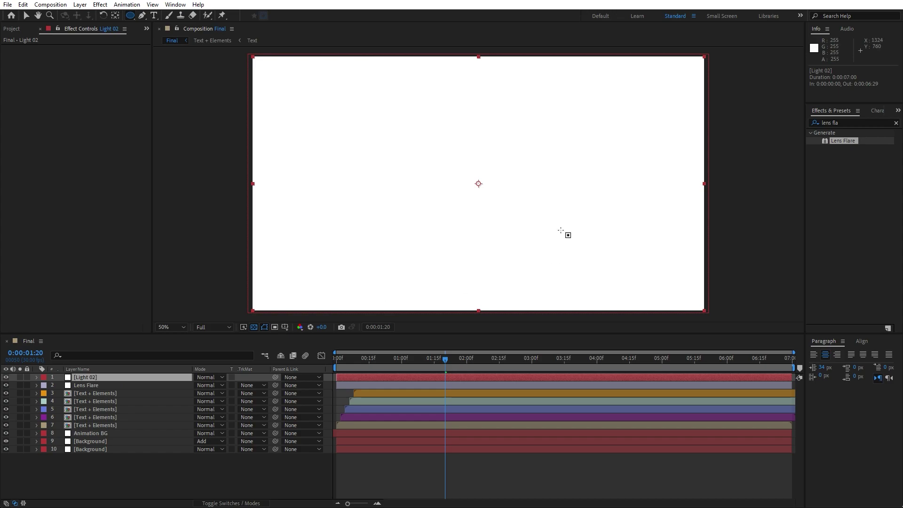
{"action": "left_click_drag", "start_coordinate": [465, 178], "coordinate": [501, 226]}
Increase the Mask Feather of Light 02's circular mask until the solid becomes a soft, diffuse glow.
{"action": "left_click", "coordinate": [50, 393]}
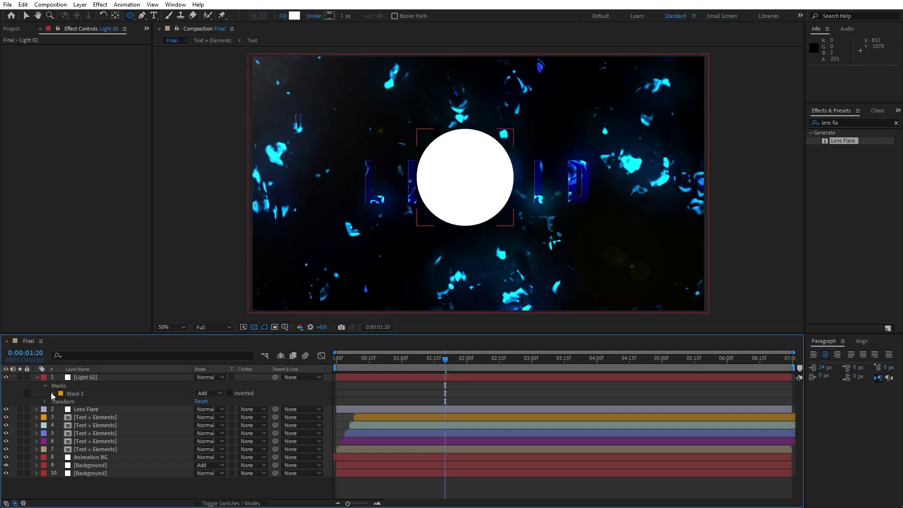
{"action": "left_click", "coordinate": [53, 394]}
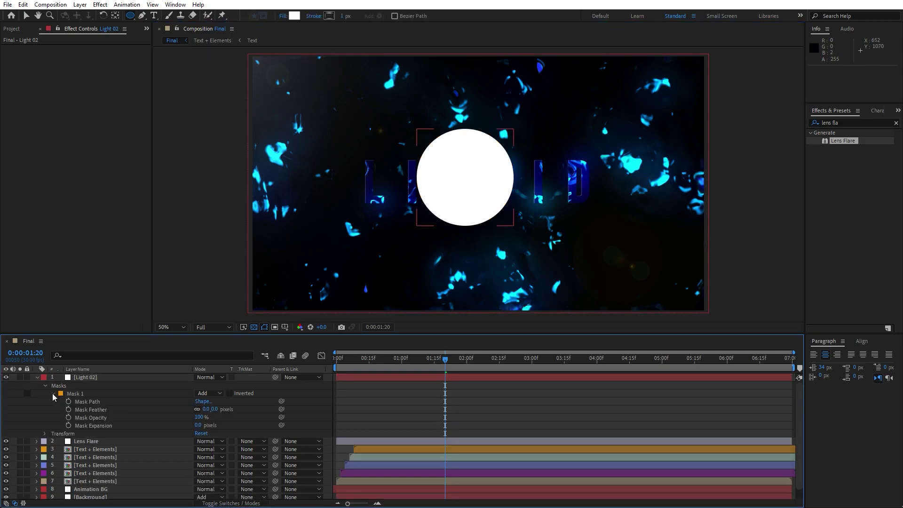
{"action": "left_click", "coordinate": [208, 410]}
{"action": "key", "text": "Return"}
{"action": "left_click", "coordinate": [37, 378]}
Apply the Generate Fill effect to the Light 02 layer and set its color to cyan, 00F0FF.
{"action": "left_click", "coordinate": [90, 377]}
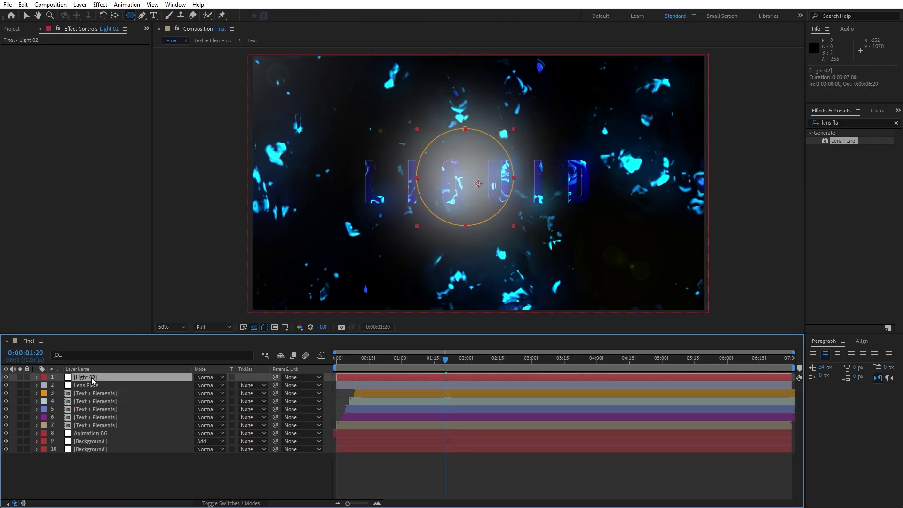
{"action": "left_click", "coordinate": [841, 123]}
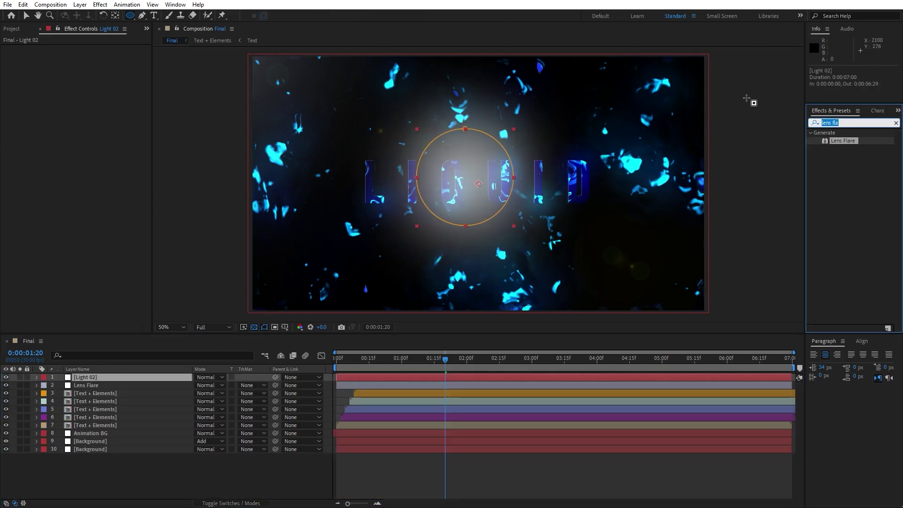
{"action": "type", "text": "fill"}
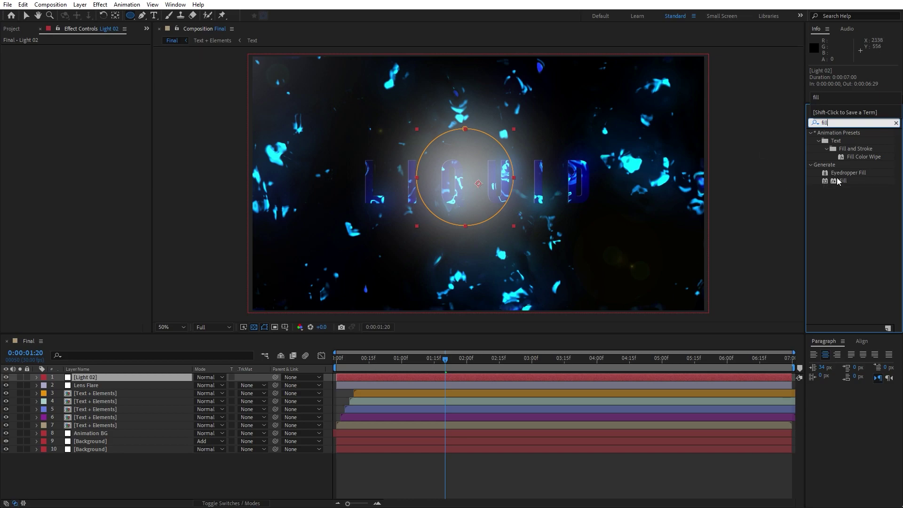
{"action": "double_click", "coordinate": [838, 182]}
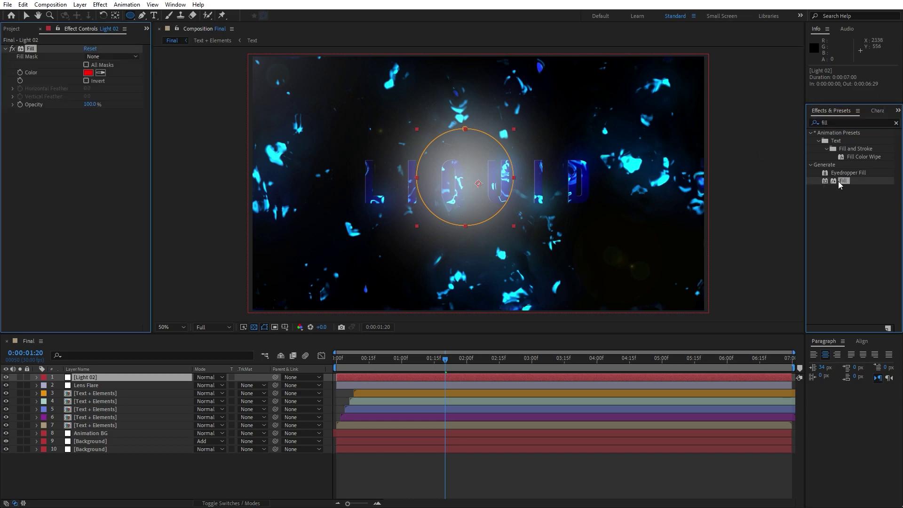
{"action": "left_click", "coordinate": [87, 73]}
{"action": "left_click", "coordinate": [648, 345]}
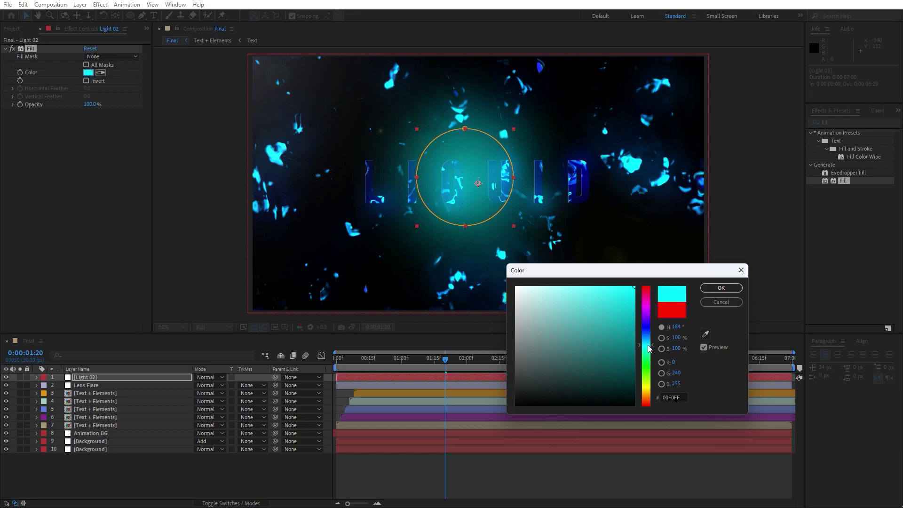
{"action": "left_click", "coordinate": [721, 288]}
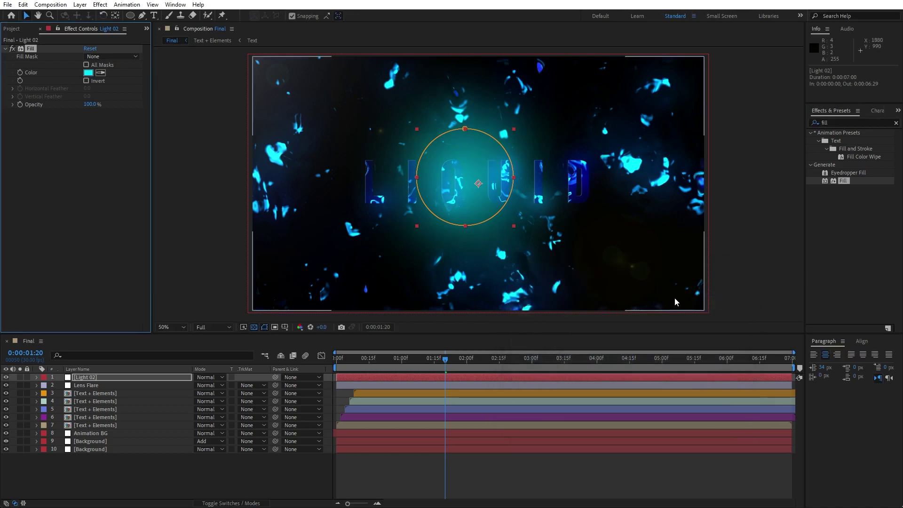
Set Light 02's opacity to 25% and move its glow below and right of the title, at about position 1602, 842.
{"action": "left_click", "coordinate": [96, 379]}
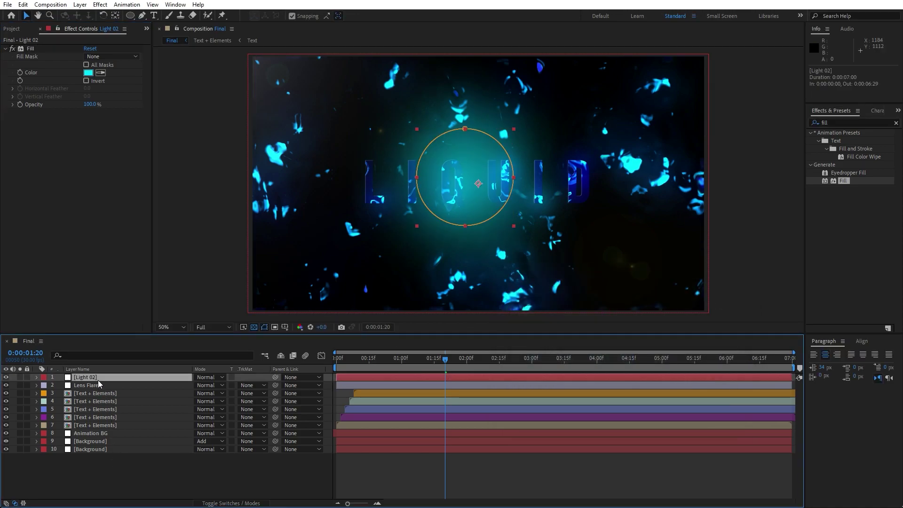
{"action": "key", "text": "t"}
{"action": "left_click", "coordinate": [200, 384]}
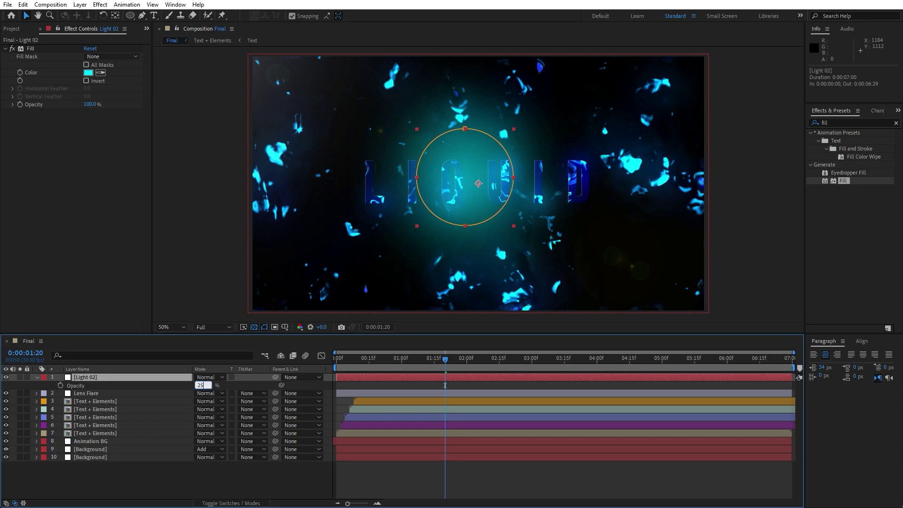
{"action": "left_click", "coordinate": [159, 474]}
{"action": "left_click", "coordinate": [106, 376]}
{"action": "left_click_drag", "start_coordinate": [453, 204], "coordinate": [607, 270]}
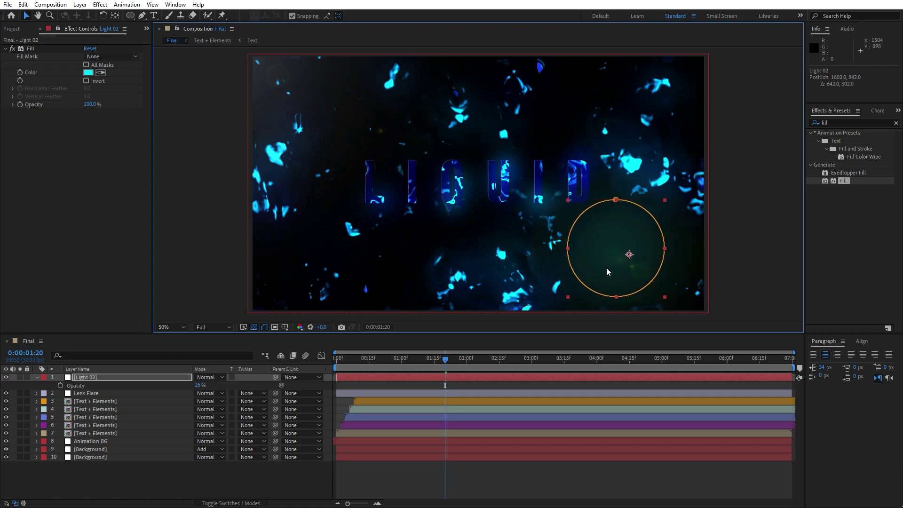
Duplicate the Light 02 layer and rename the copy Light 03.
{"action": "left_click", "coordinate": [78, 386]}
{"action": "left_click", "coordinate": [89, 378]}
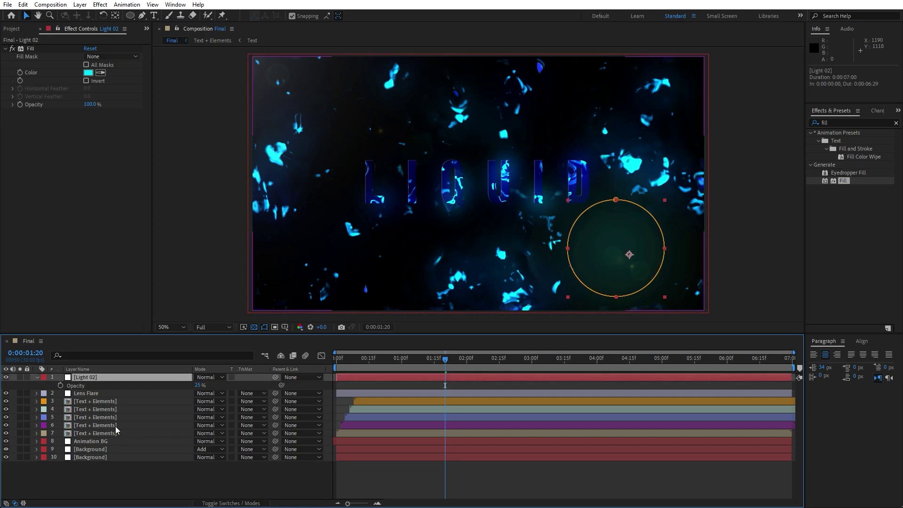
{"action": "key", "text": "ctrl+d"}
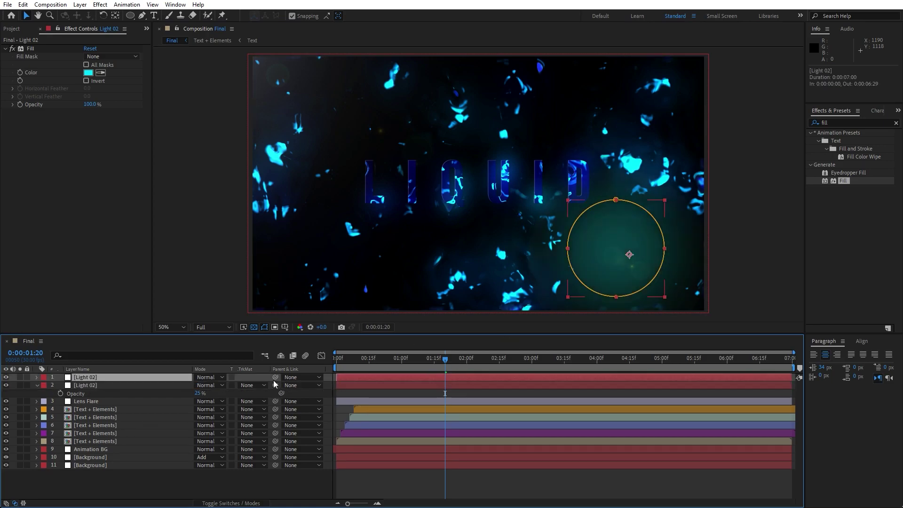
{"action": "key", "text": "Return"}
{"action": "key", "text": "Right"}
{"action": "type", "text": "3"}
{"action": "key", "text": "Return"}
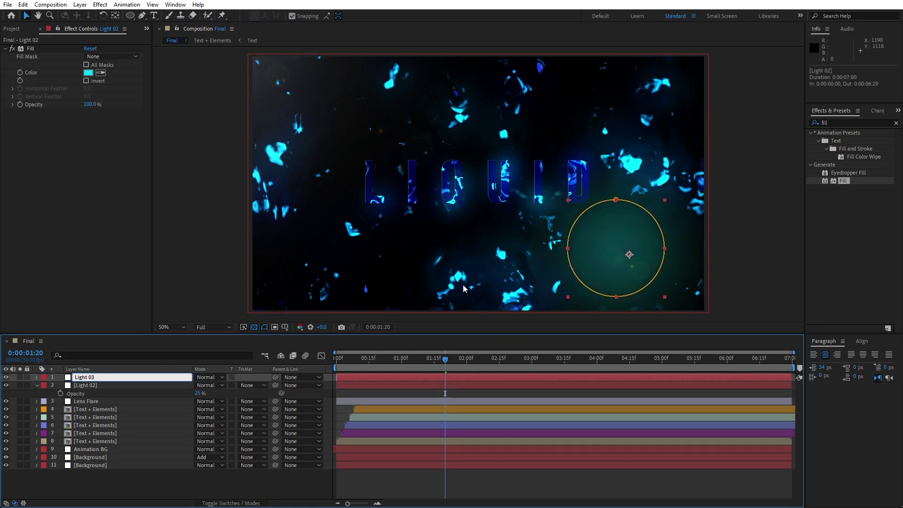
Move Light 03 to the frame's upper-left area, at about position 548, 326, and set its Fill color to blue, 0054FF.
{"action": "left_click_drag", "start_coordinate": [610, 247], "coordinate": [362, 126]}
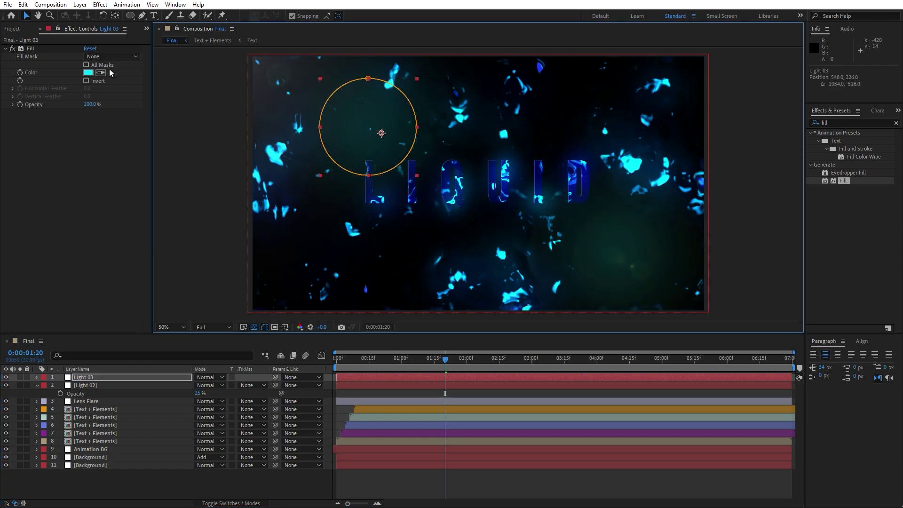
{"action": "left_click", "coordinate": [88, 74]}
{"action": "left_click_drag", "start_coordinate": [648, 327], "coordinate": [647, 332]}
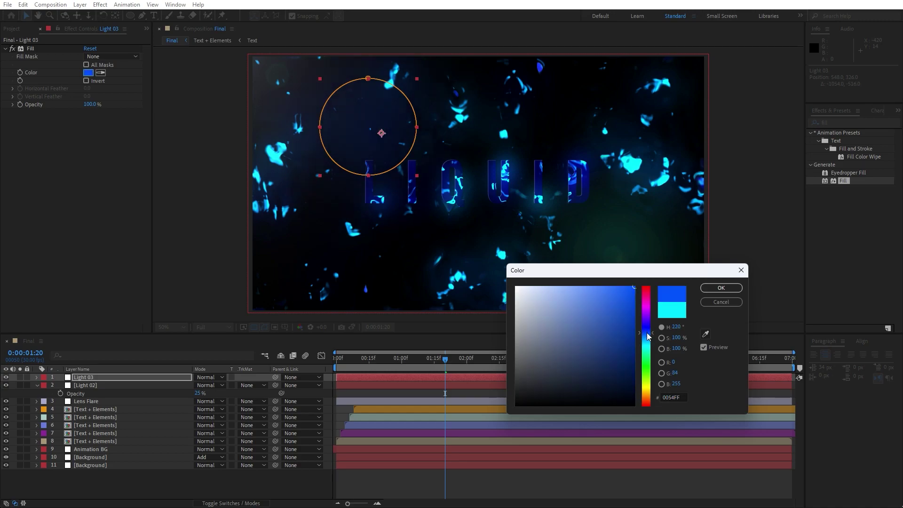
{"action": "left_click", "coordinate": [720, 288]}
{"action": "left_click", "coordinate": [296, 480]}
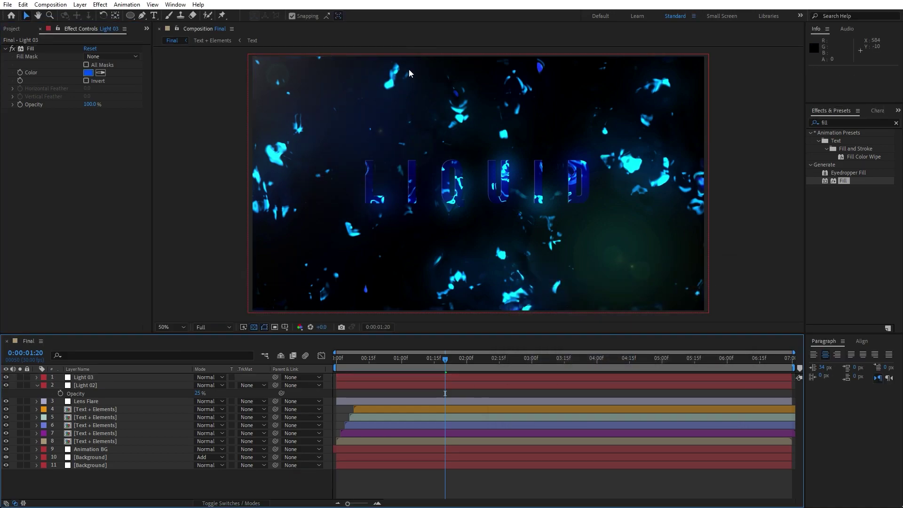
Reduce the opacity of Light 03 to 17% and of Light 02 to 15%.
{"action": "left_click", "coordinate": [93, 401]}
{"action": "key", "text": "t"}
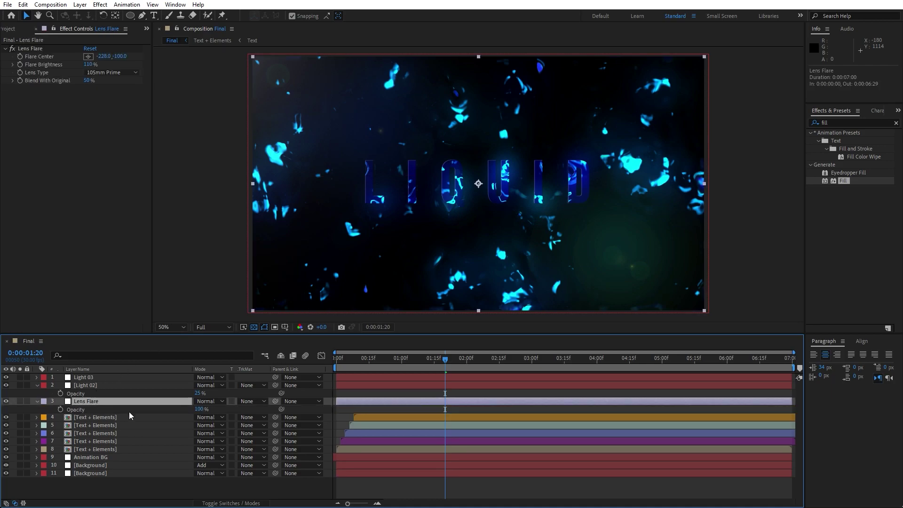
{"action": "left_click", "coordinate": [90, 378]}
{"action": "key", "text": "t"}
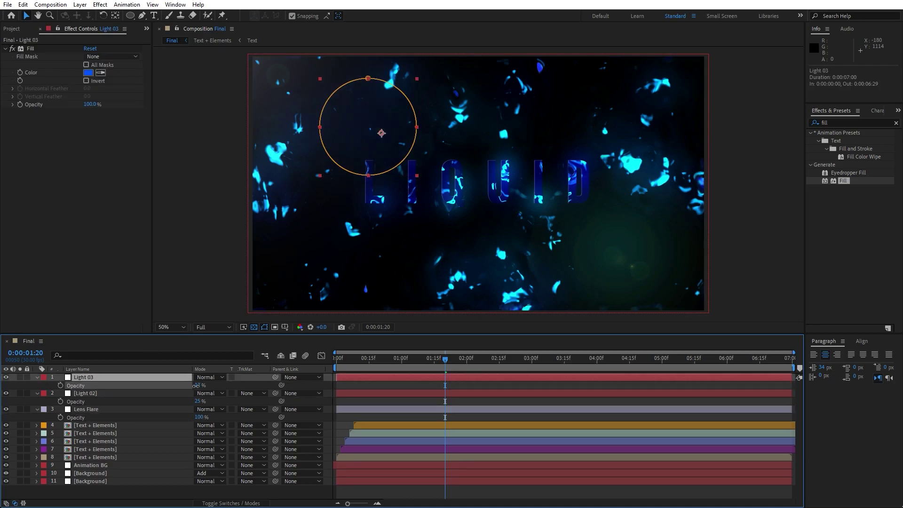
{"action": "left_click_drag", "start_coordinate": [195, 386], "coordinate": [188, 401]}
{"action": "left_click", "coordinate": [142, 492]}
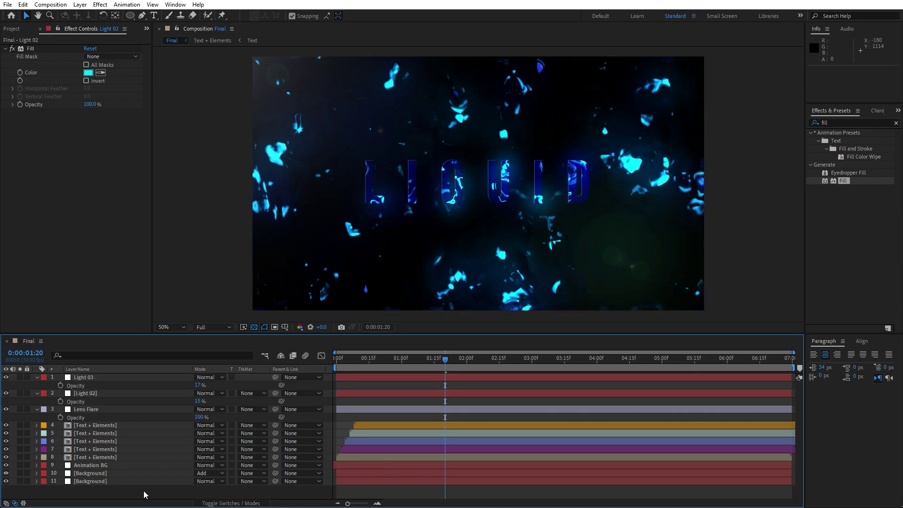
Preview the Final composition's animation to check the title, liquid elements and soft lights together.
{"action": "key", "text": "space"}
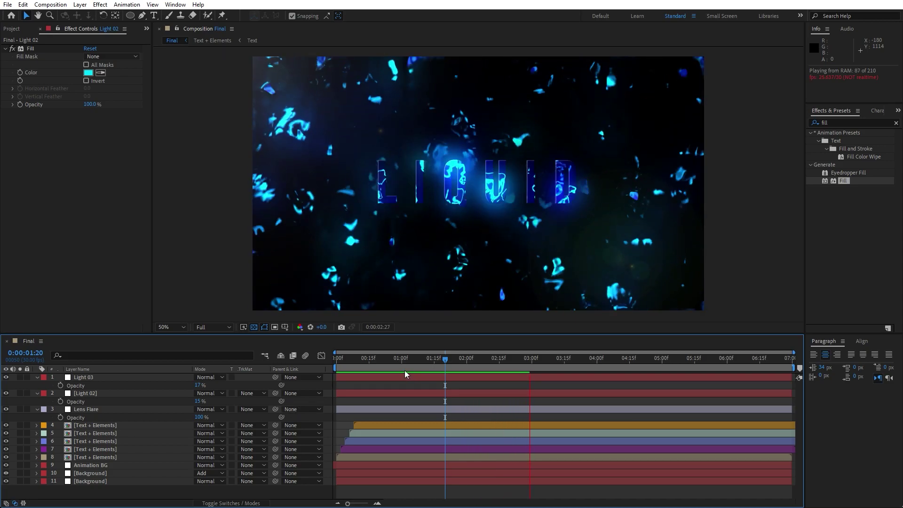
{"action": "mouse_move", "coordinate": [440, 361]}
{"action": "left_mouse_down"}
{"action": "mouse_move", "coordinate": [370, 359]}
{"action": "mouse_move", "coordinate": [453, 357]}
{"action": "left_mouse_up"}
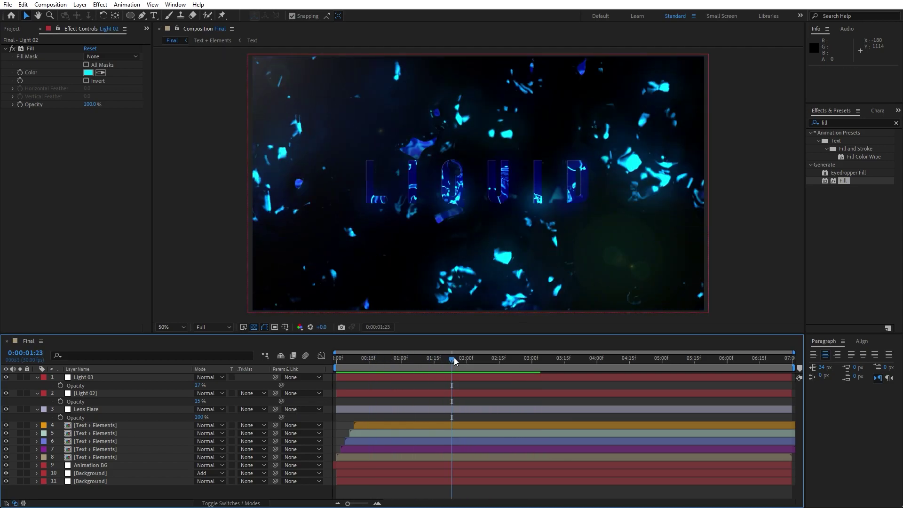
{"action": "key", "text": "space"}
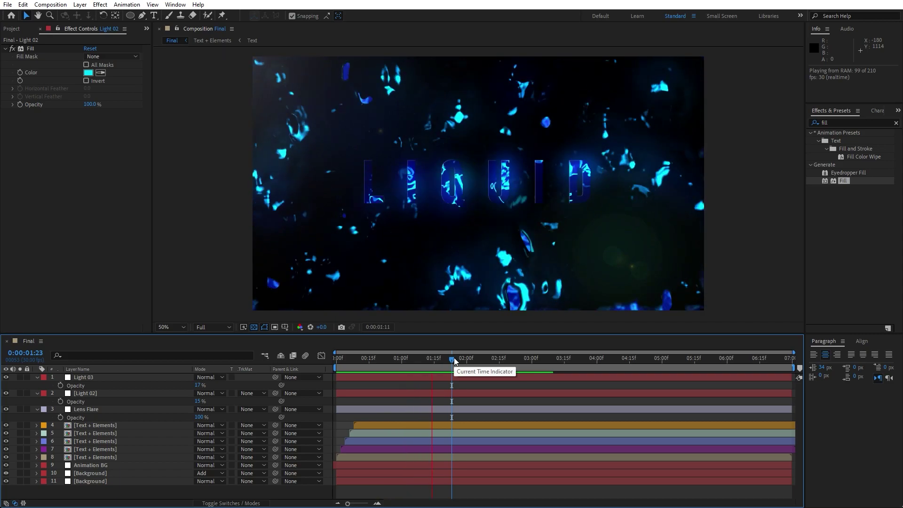
{"action": "left_click", "coordinate": [502, 366]}
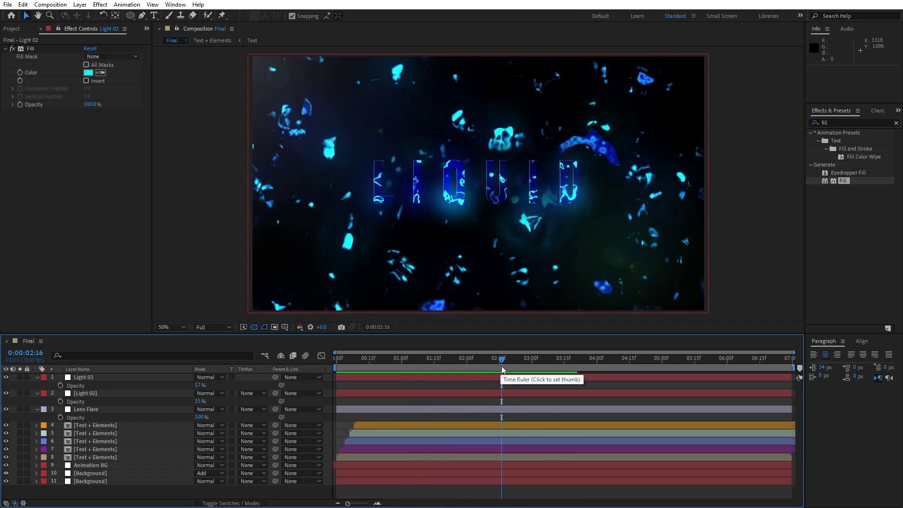